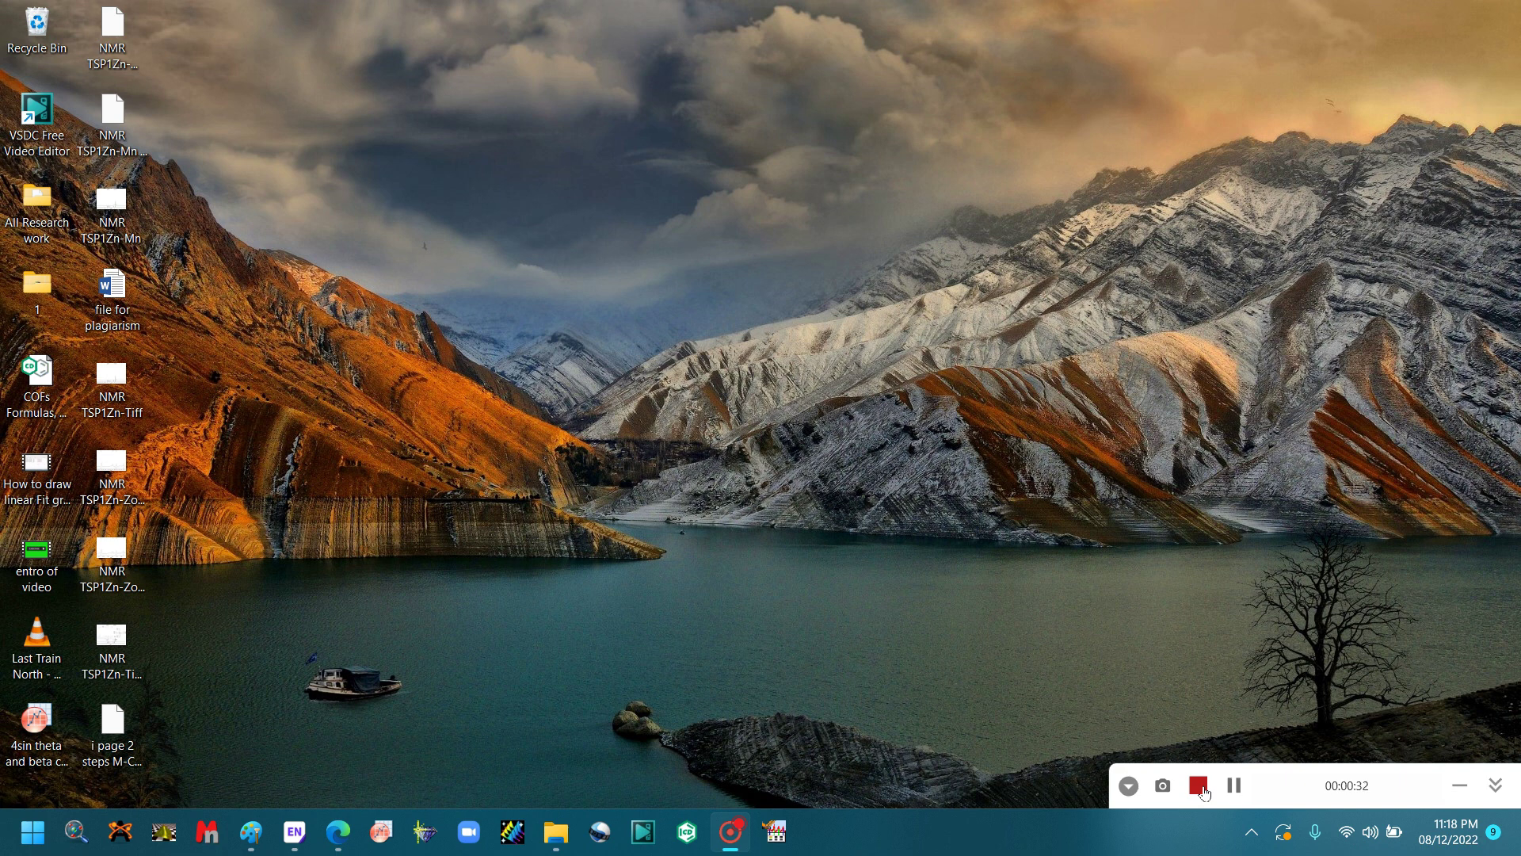
Search Google for 'cif file of anderson pom' using the CIF suggestion.
{"action": "left_click", "coordinate": [340, 842]}
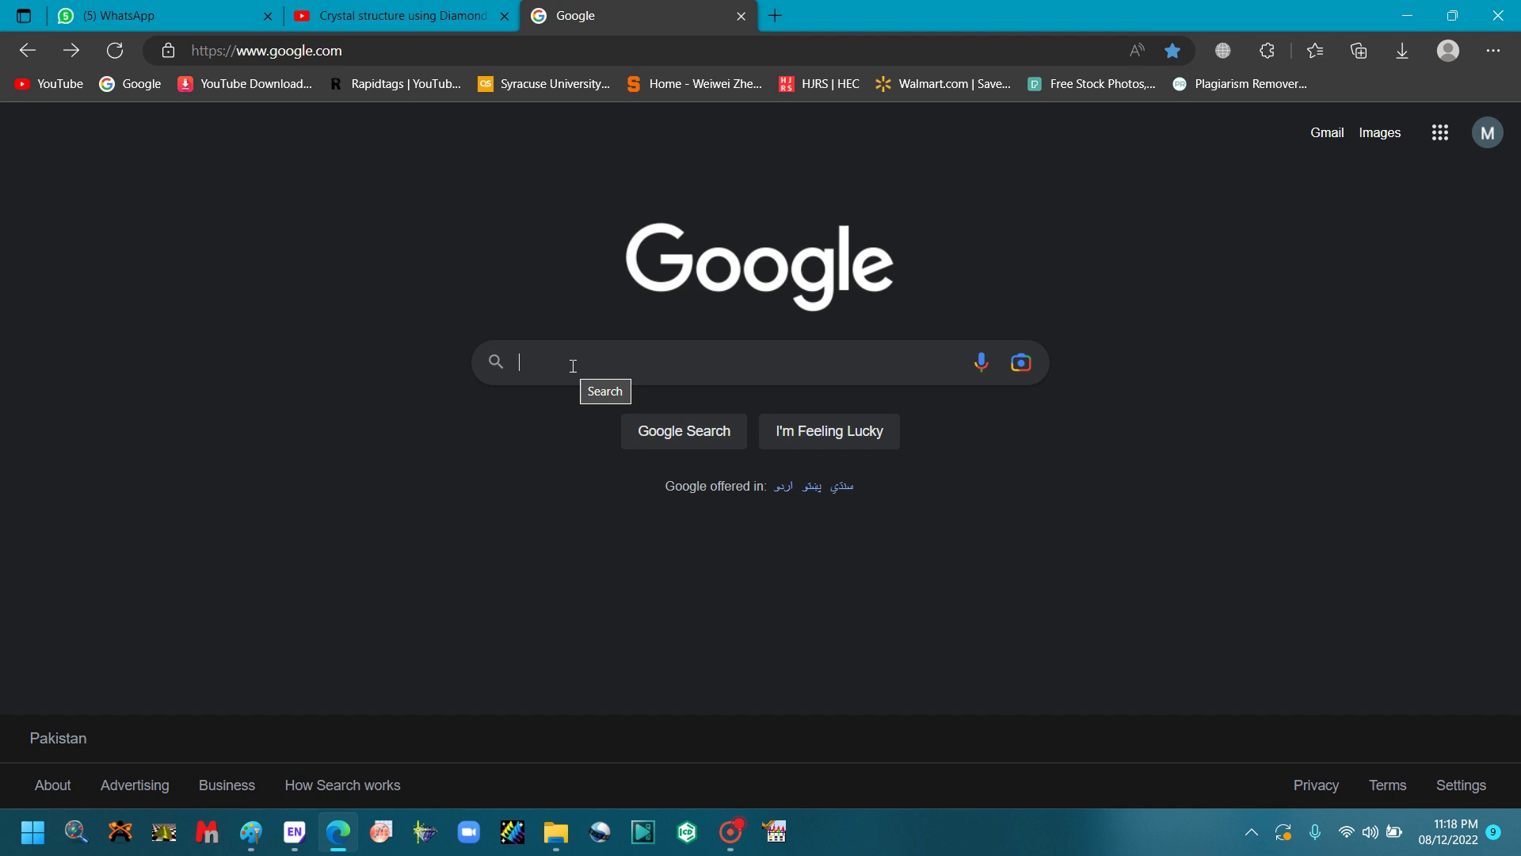
{"action": "type", "text": "CIF"}
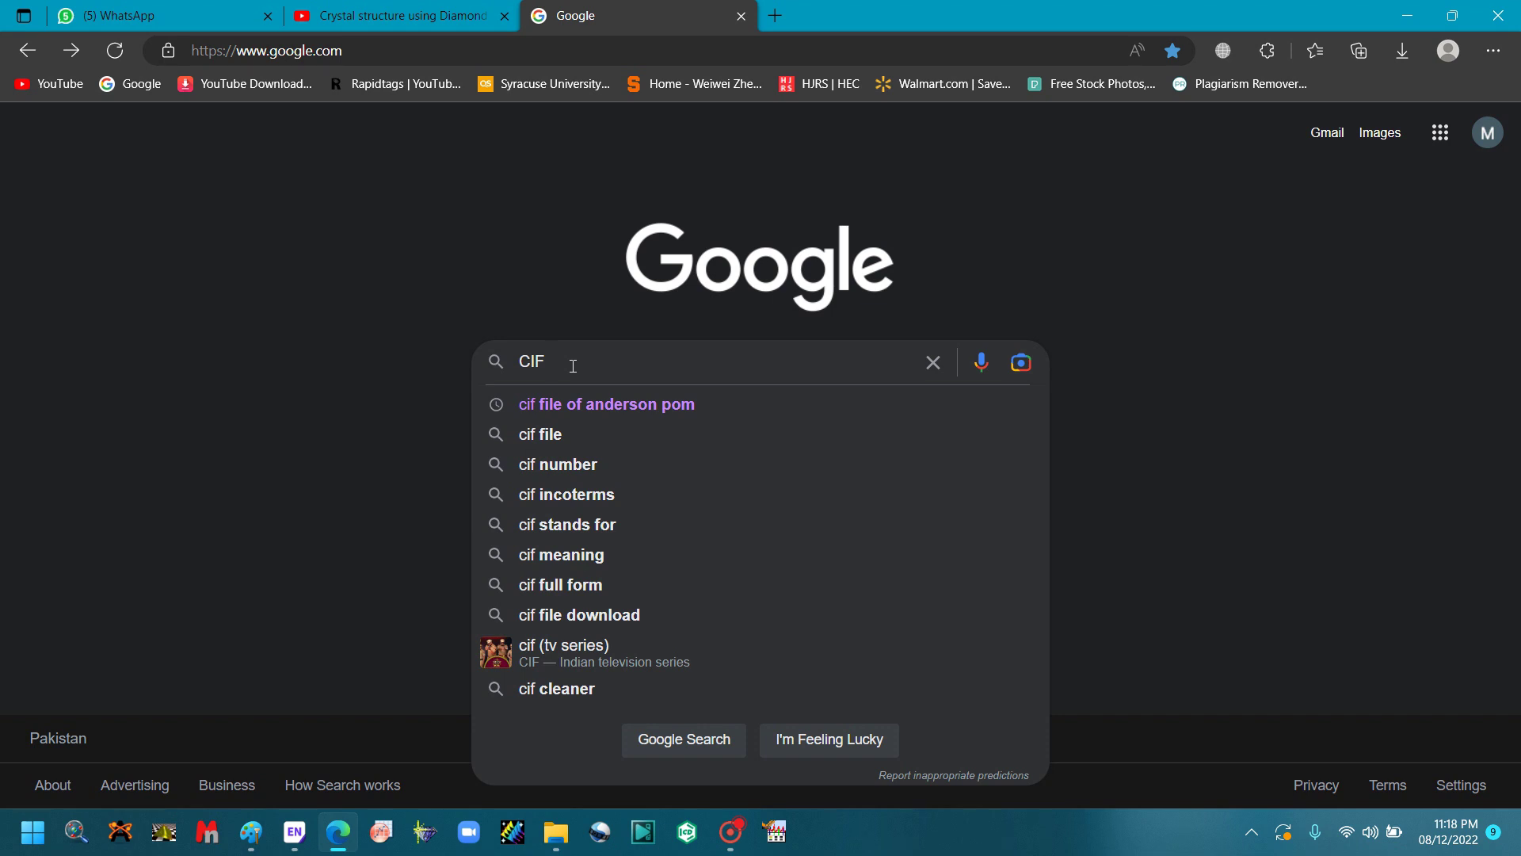
{"action": "left_click", "coordinate": [591, 402]}
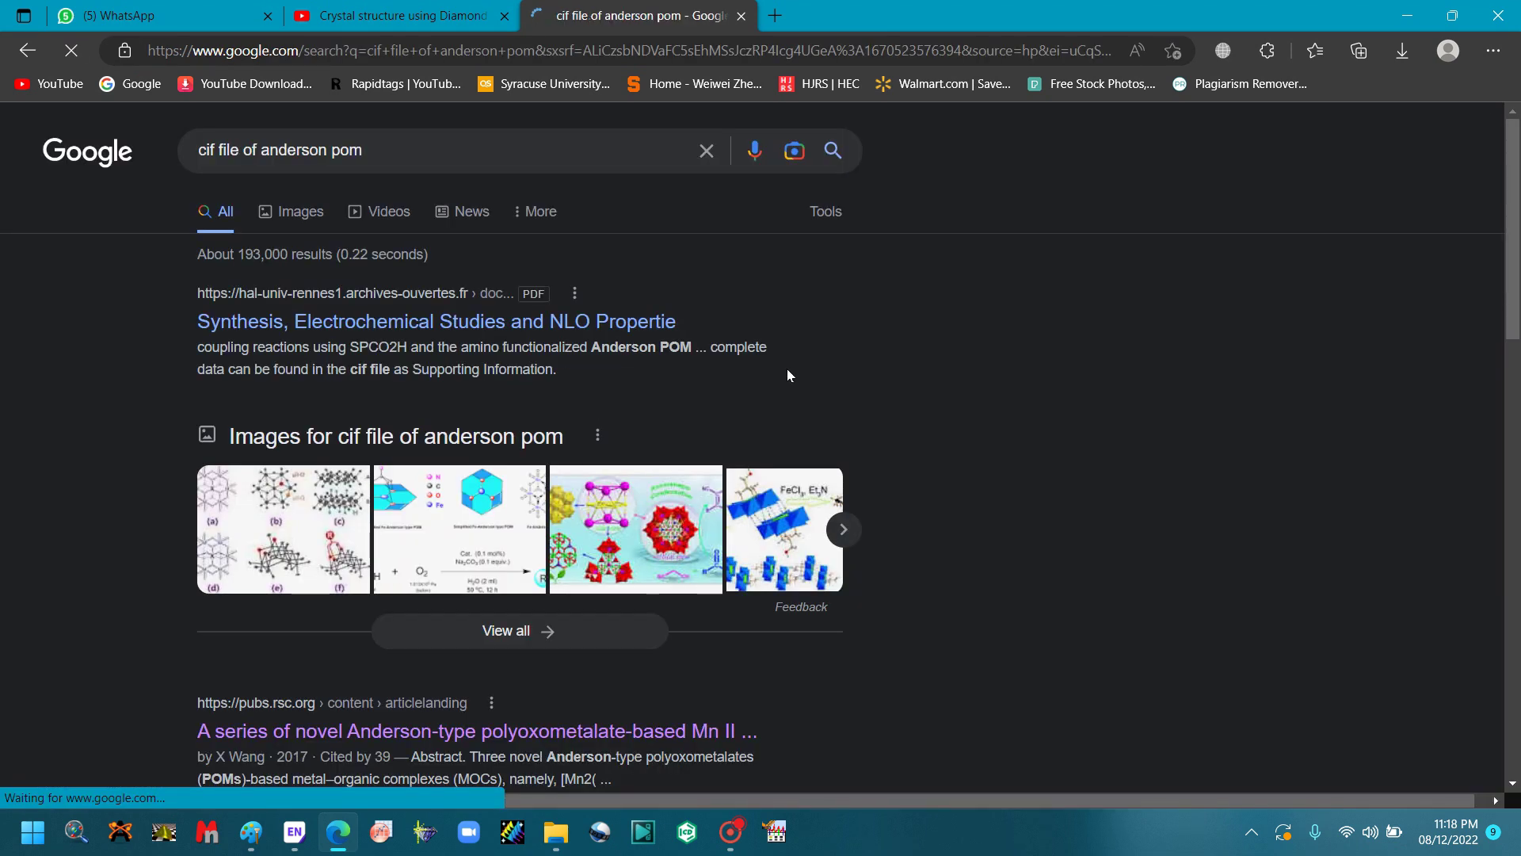
Open the RSC Anderson-type polyoxometalate article and download its crystal structure CIF file.
{"action": "left_click", "coordinate": [398, 731]}
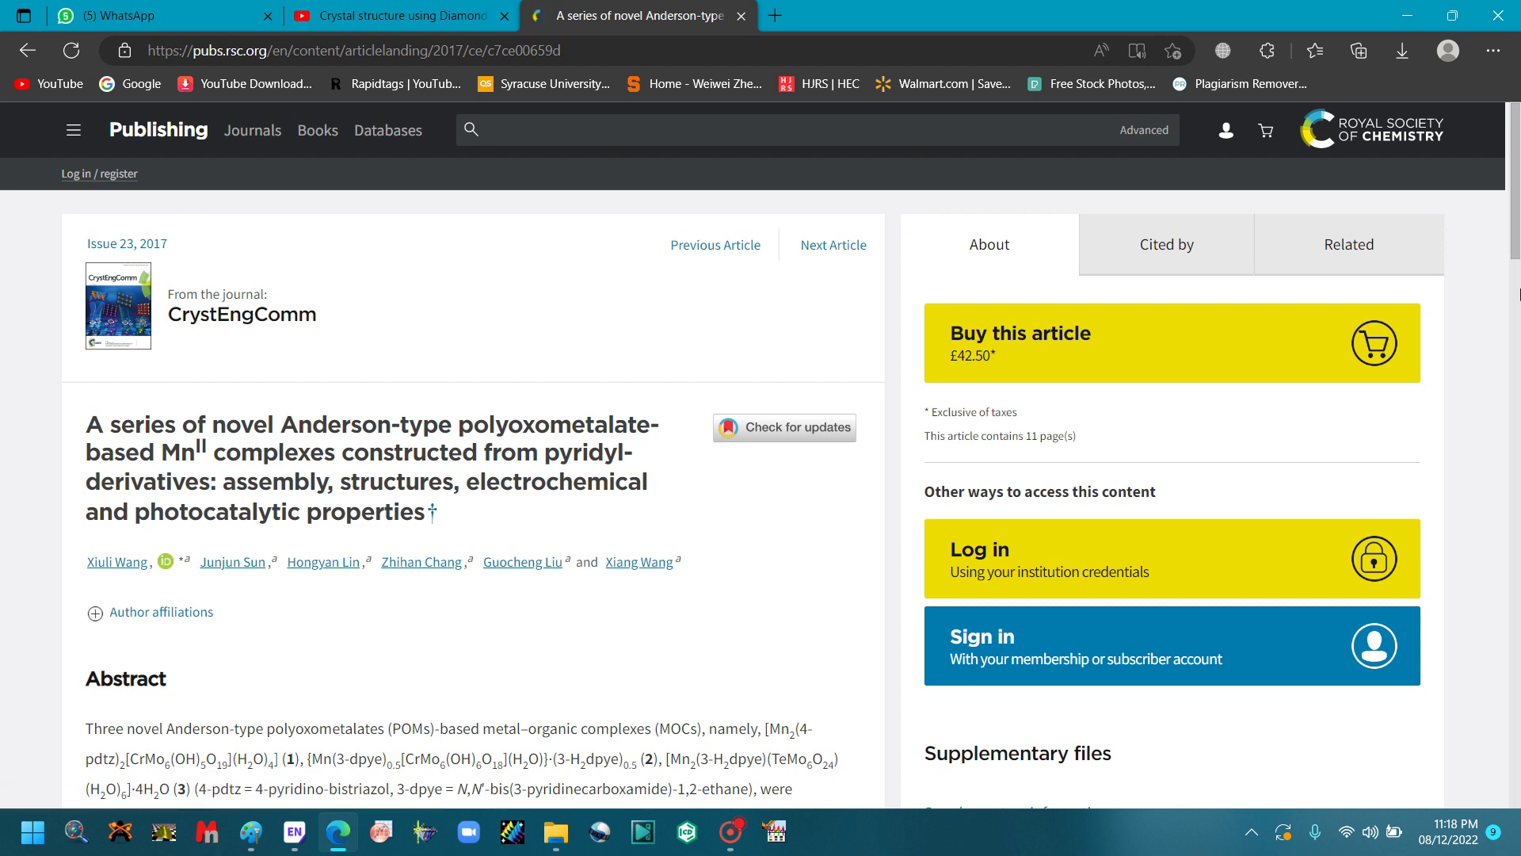
{"action": "left_click_drag", "start_coordinate": [1513, 234], "coordinate": [1511, 334]}
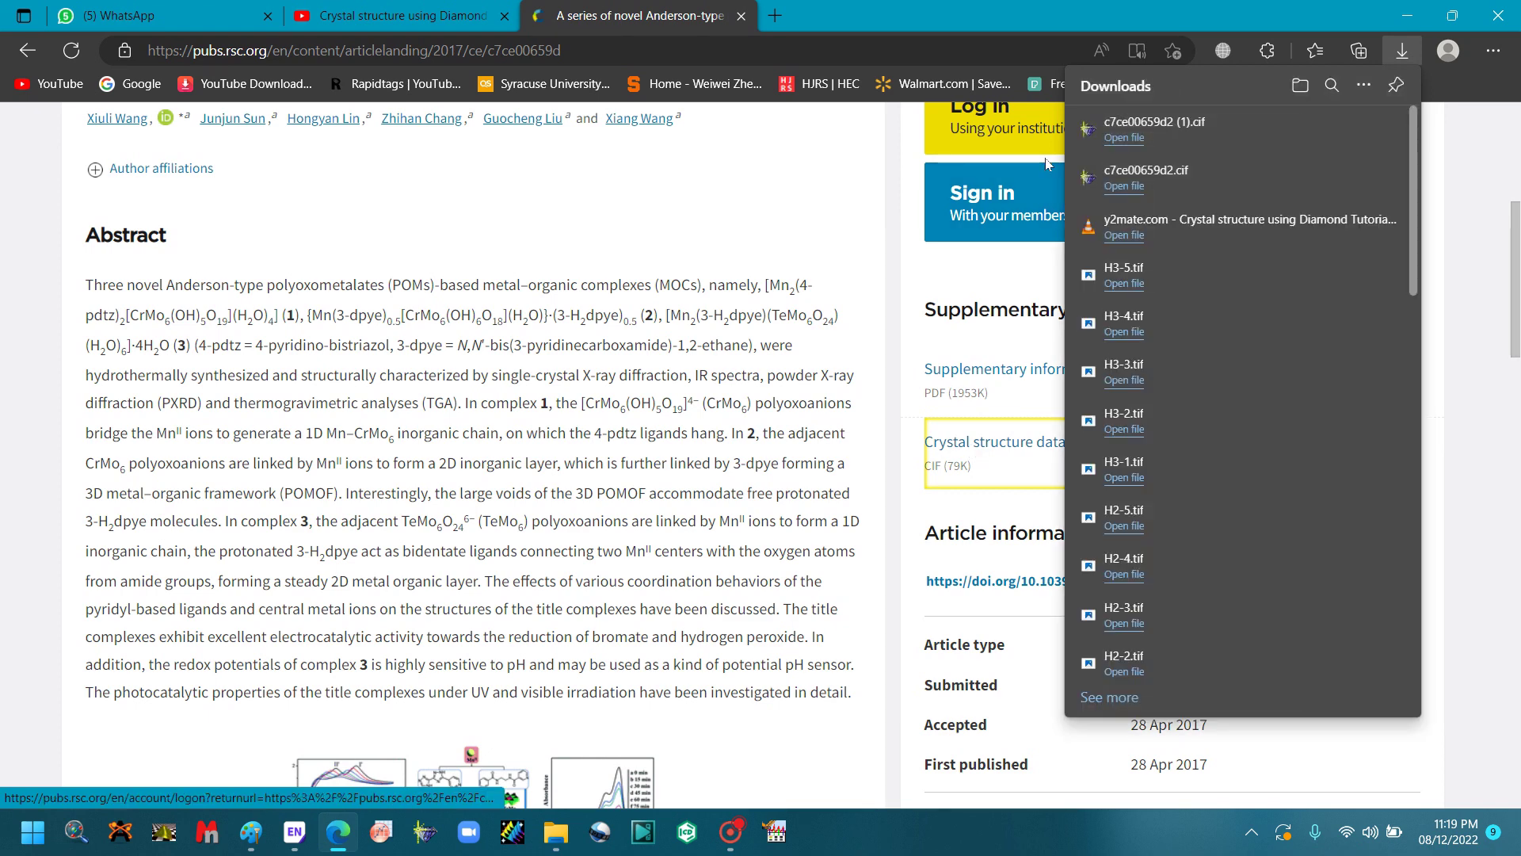
{"action": "left_click", "coordinate": [1000, 278]}
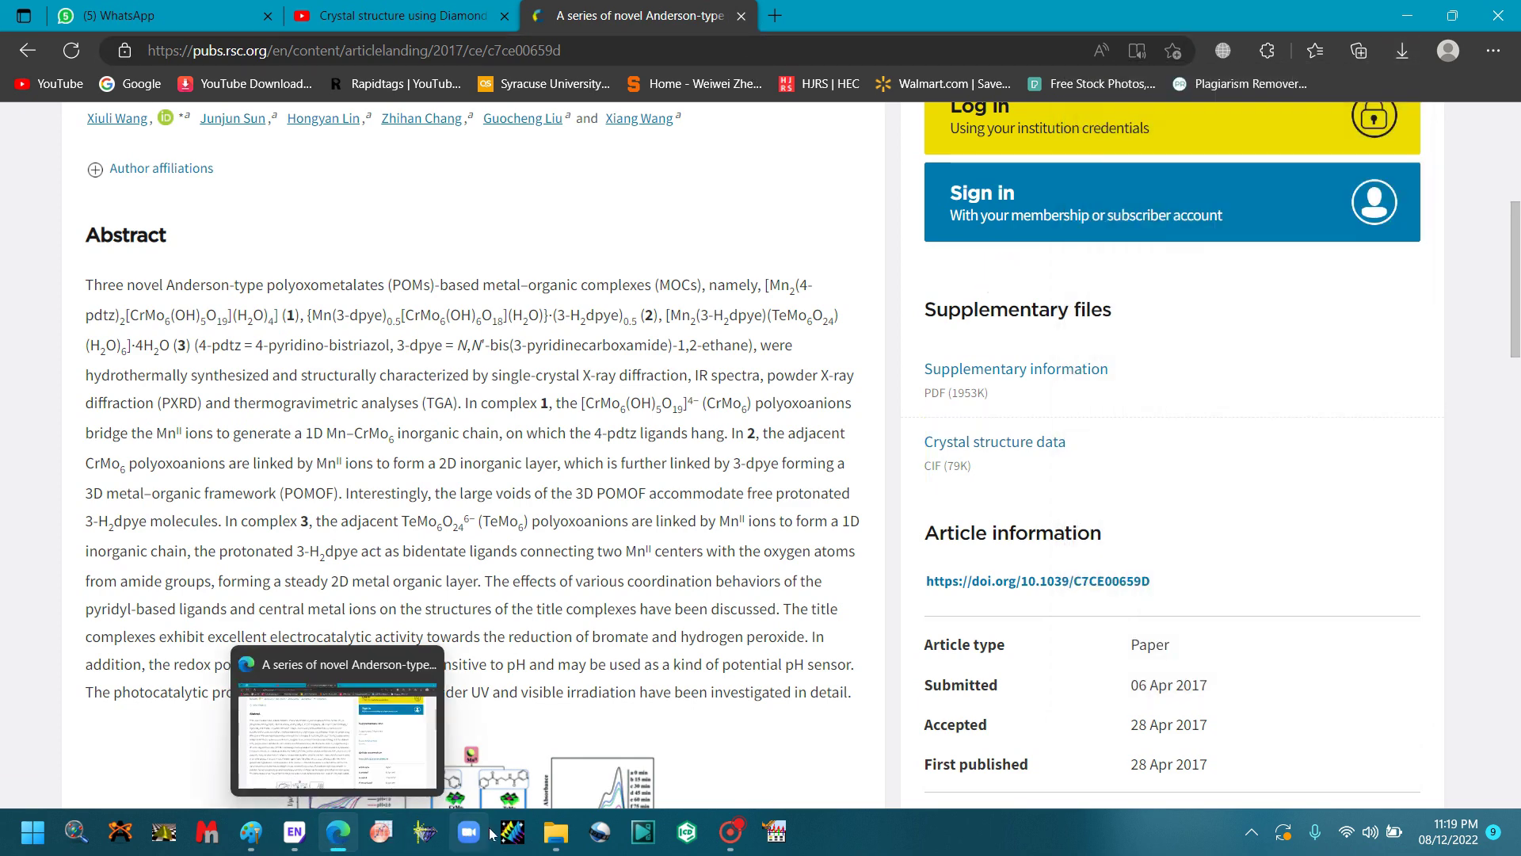
Show the Desktop folder 1 holding the three Anderson POM CIF files.
{"action": "left_click", "coordinate": [552, 836]}
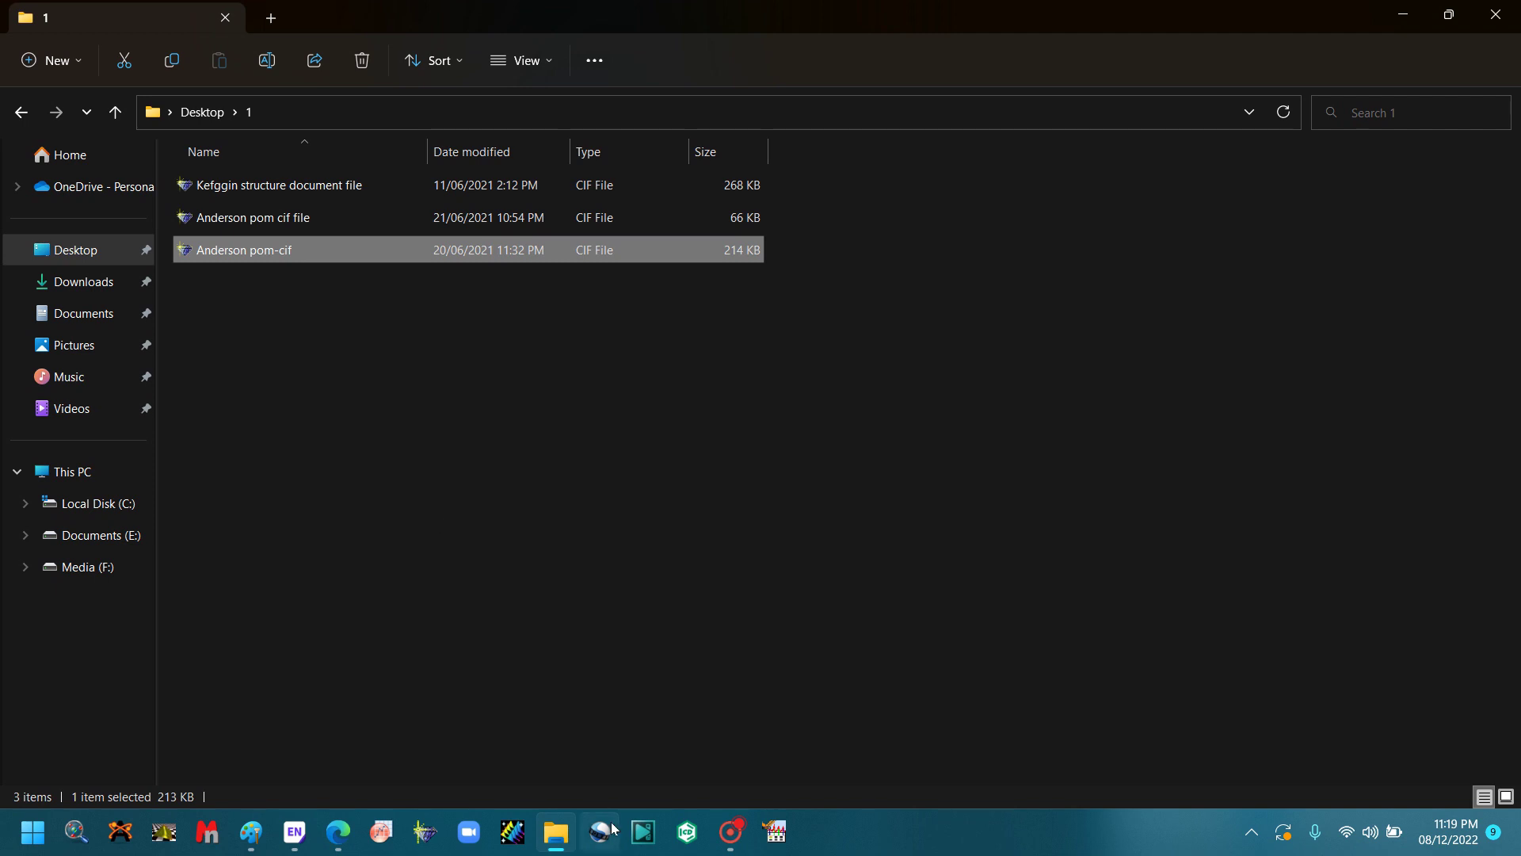
{"action": "mouse_move", "coordinate": [337, 839]}
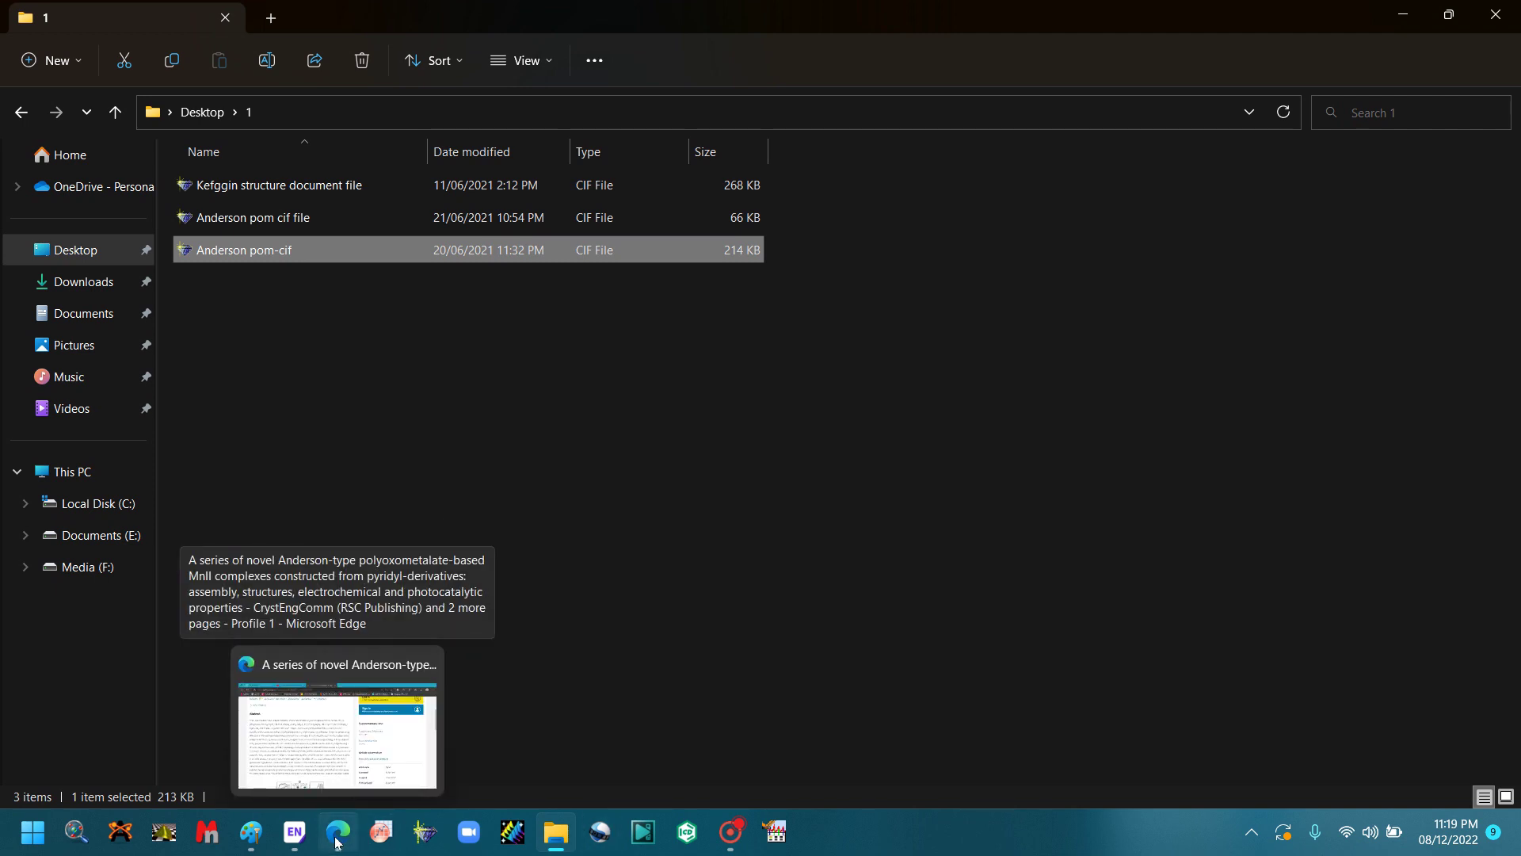
Launch Diamond, decline the update, and open 'Anderson pom cif file'.
{"action": "left_click", "coordinate": [433, 838]}
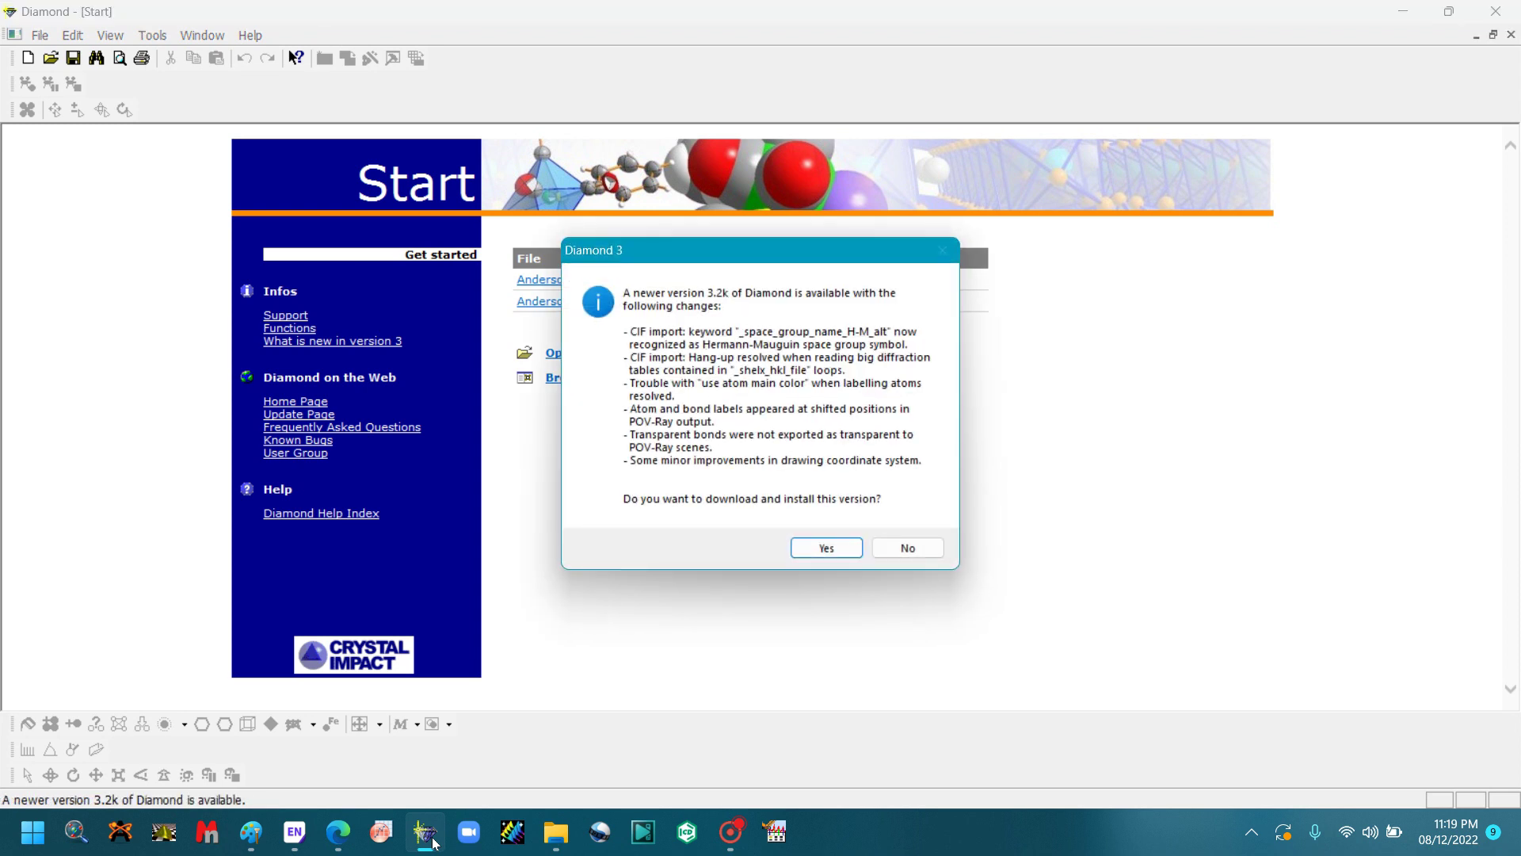
{"action": "left_click", "coordinate": [900, 550]}
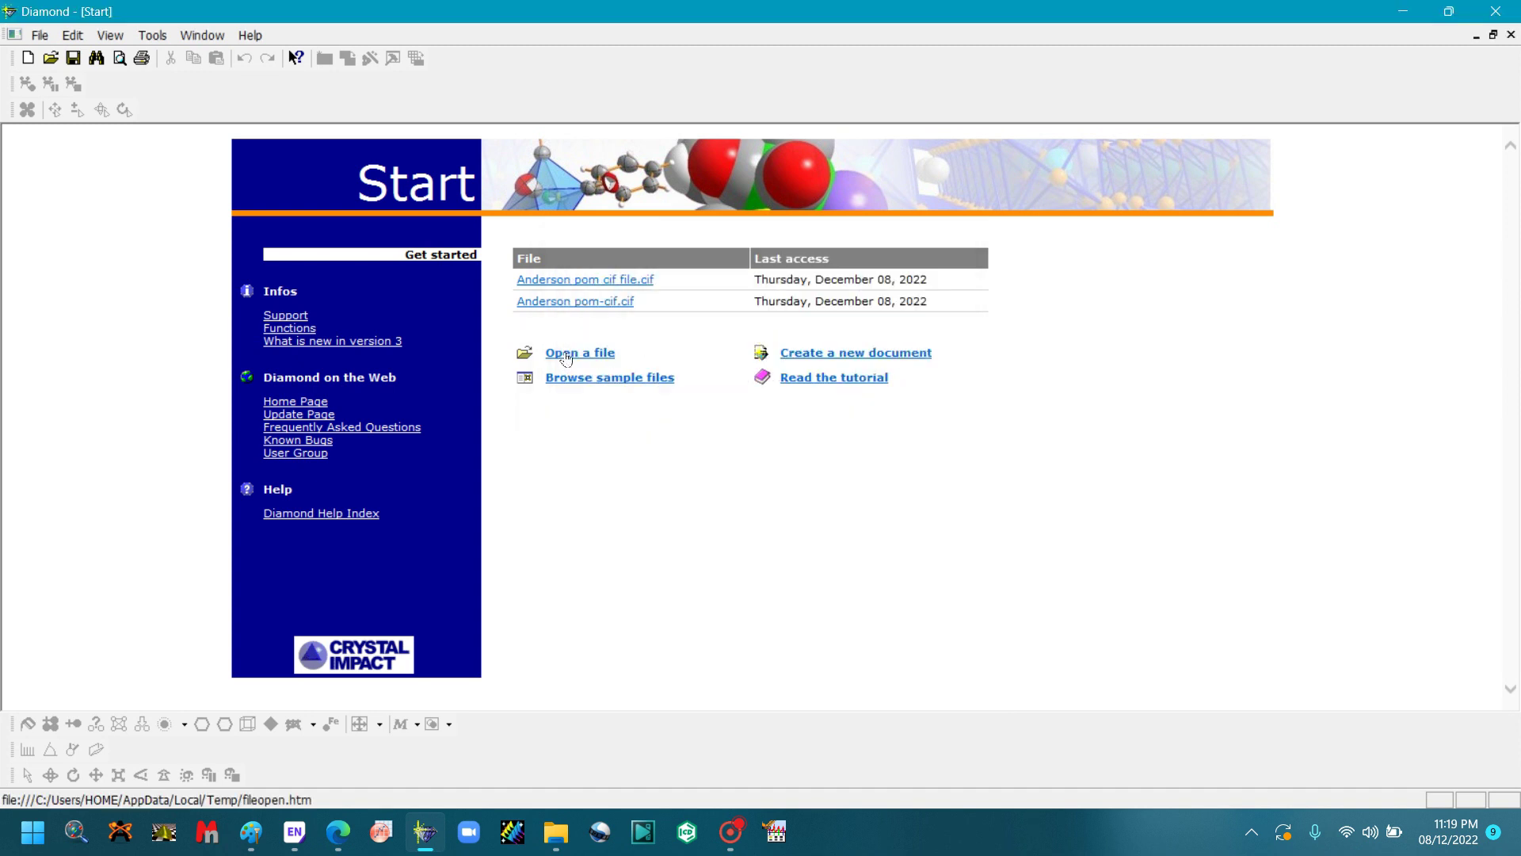
{"action": "left_click", "coordinate": [566, 356]}
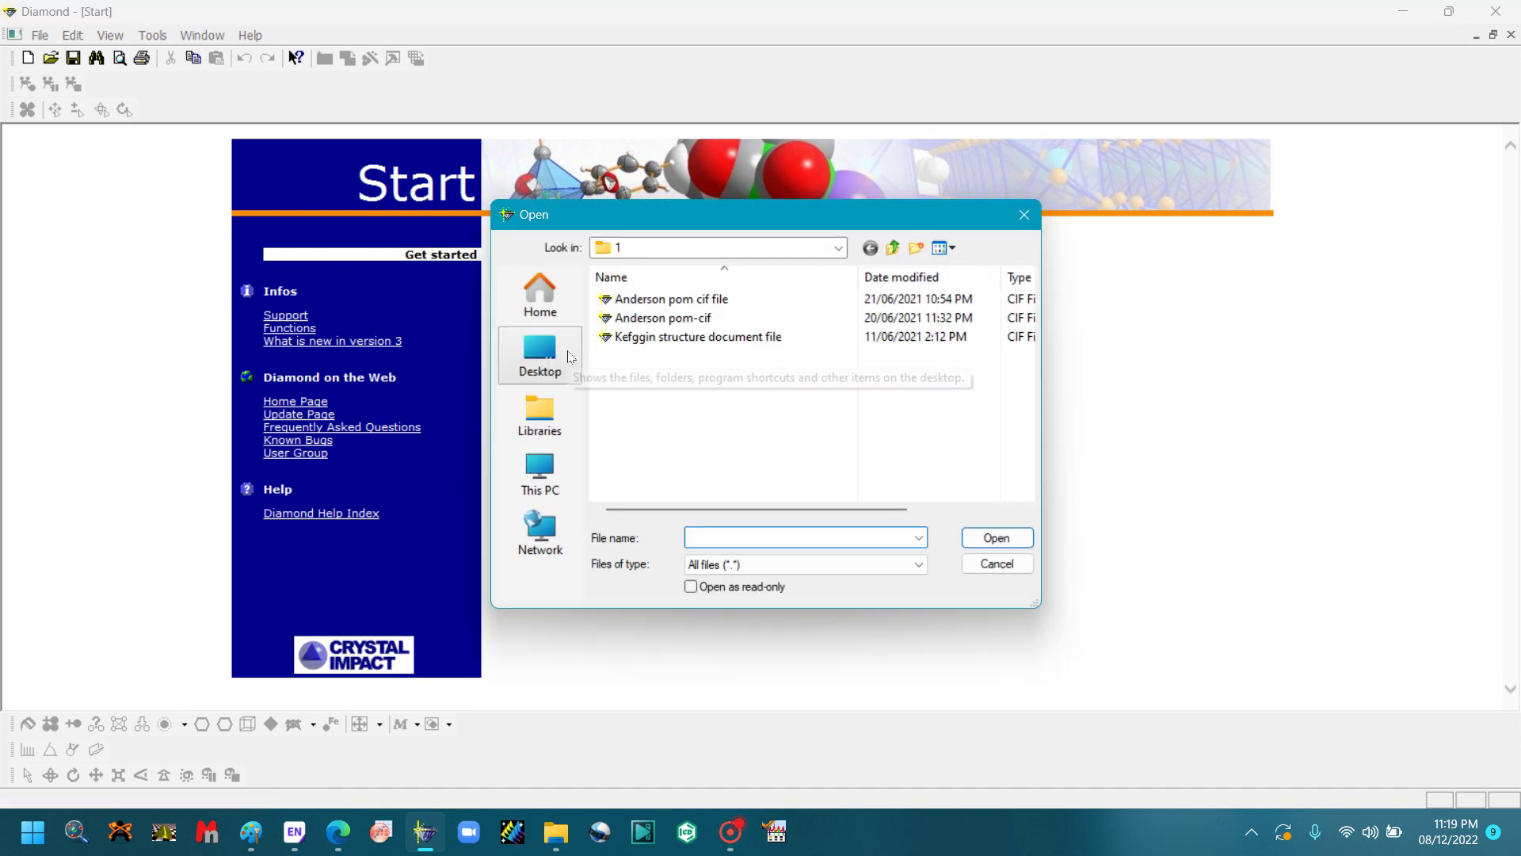
{"action": "left_click", "coordinate": [679, 304]}
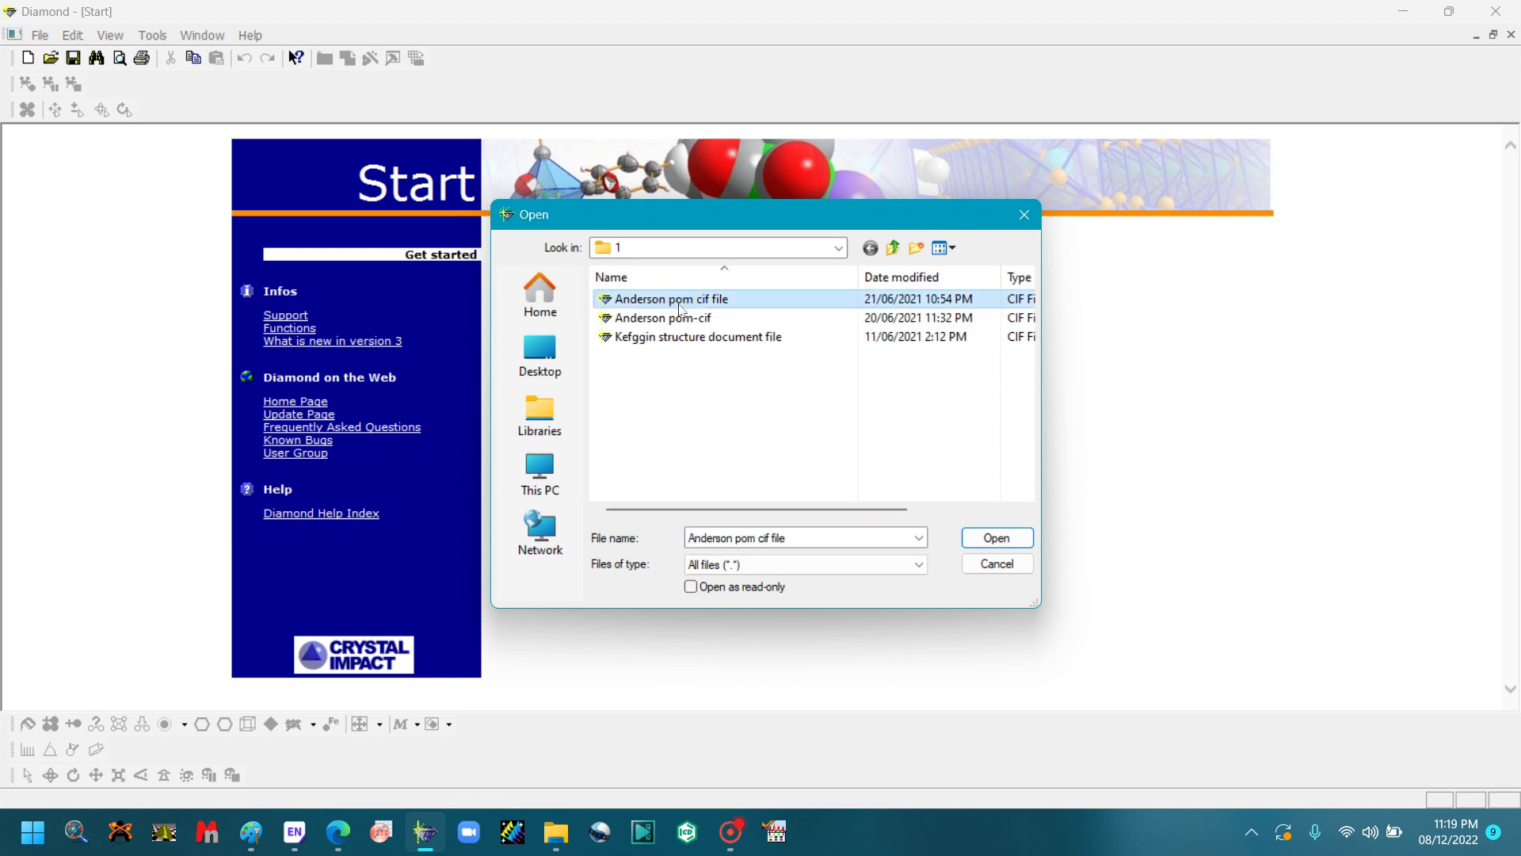
{"action": "left_click", "coordinate": [990, 539]}
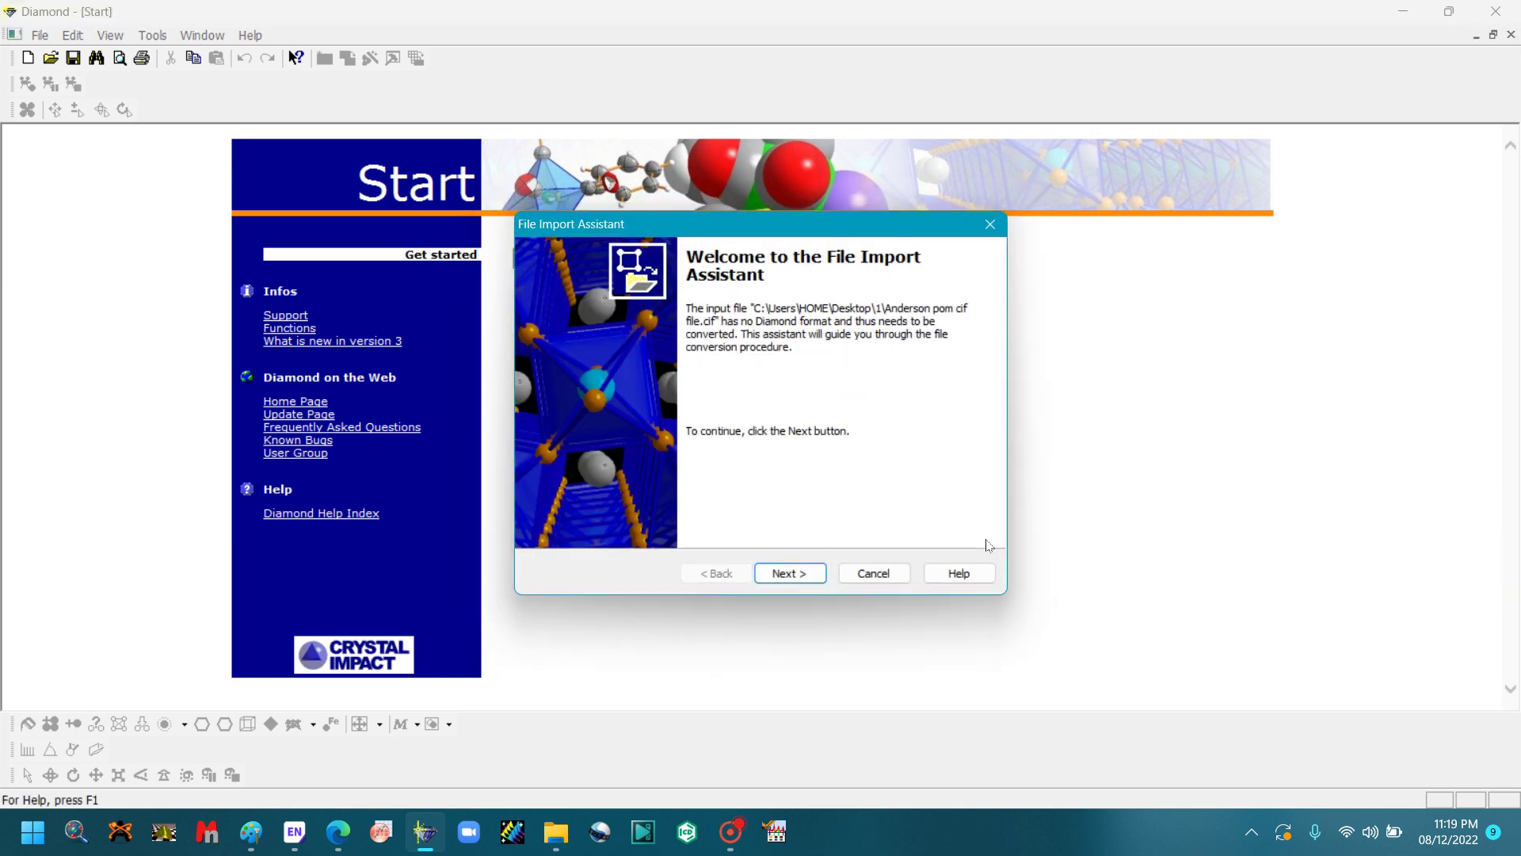
Convert the CIF to Diamond format through the File Import Assistant to Finish.
{"action": "left_click", "coordinate": [801, 578]}
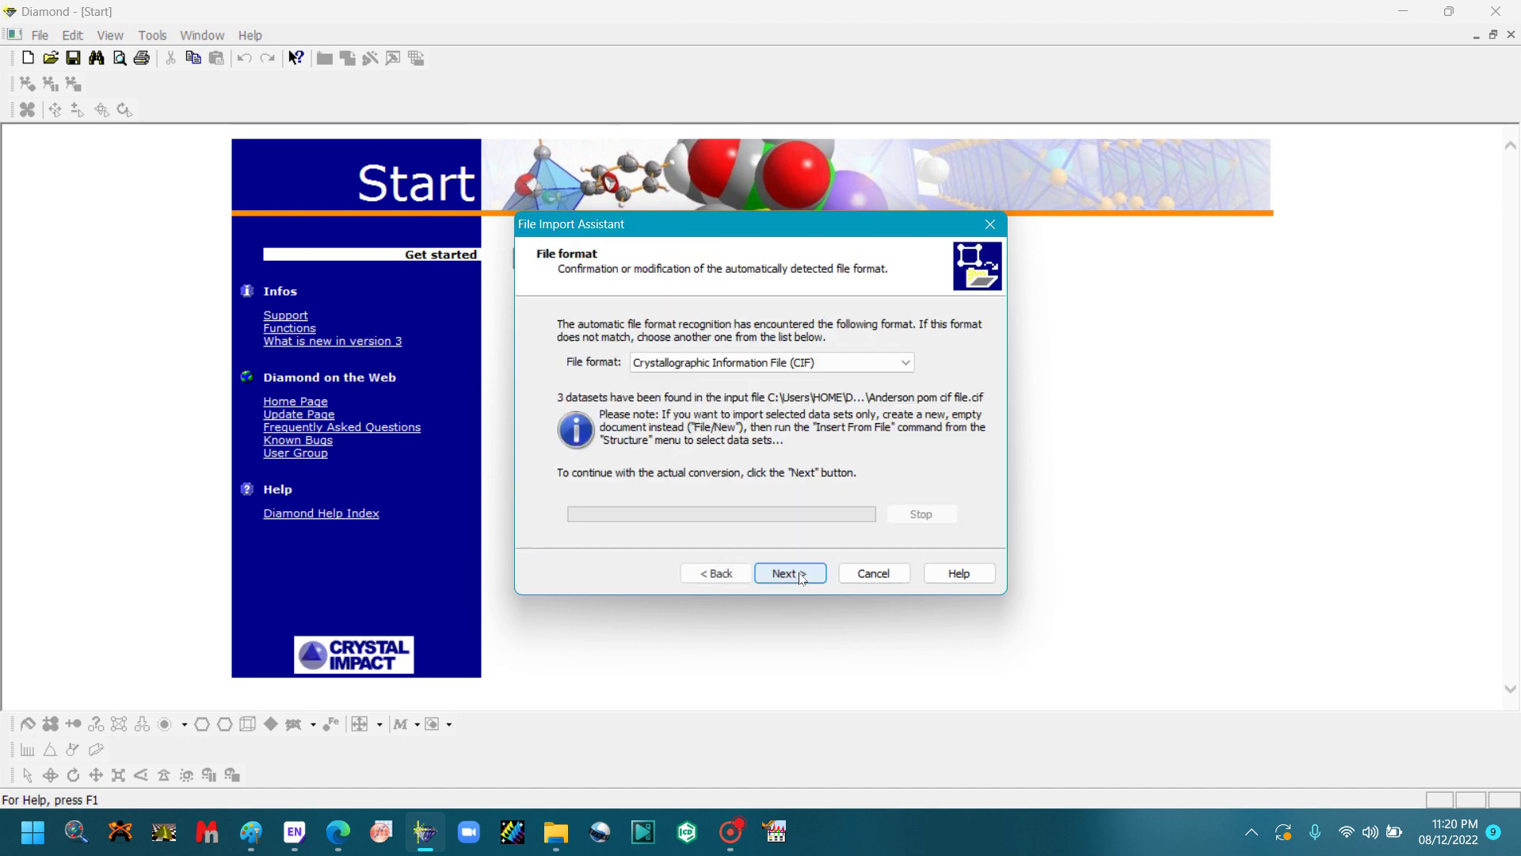
{"action": "left_click", "coordinate": [801, 576]}
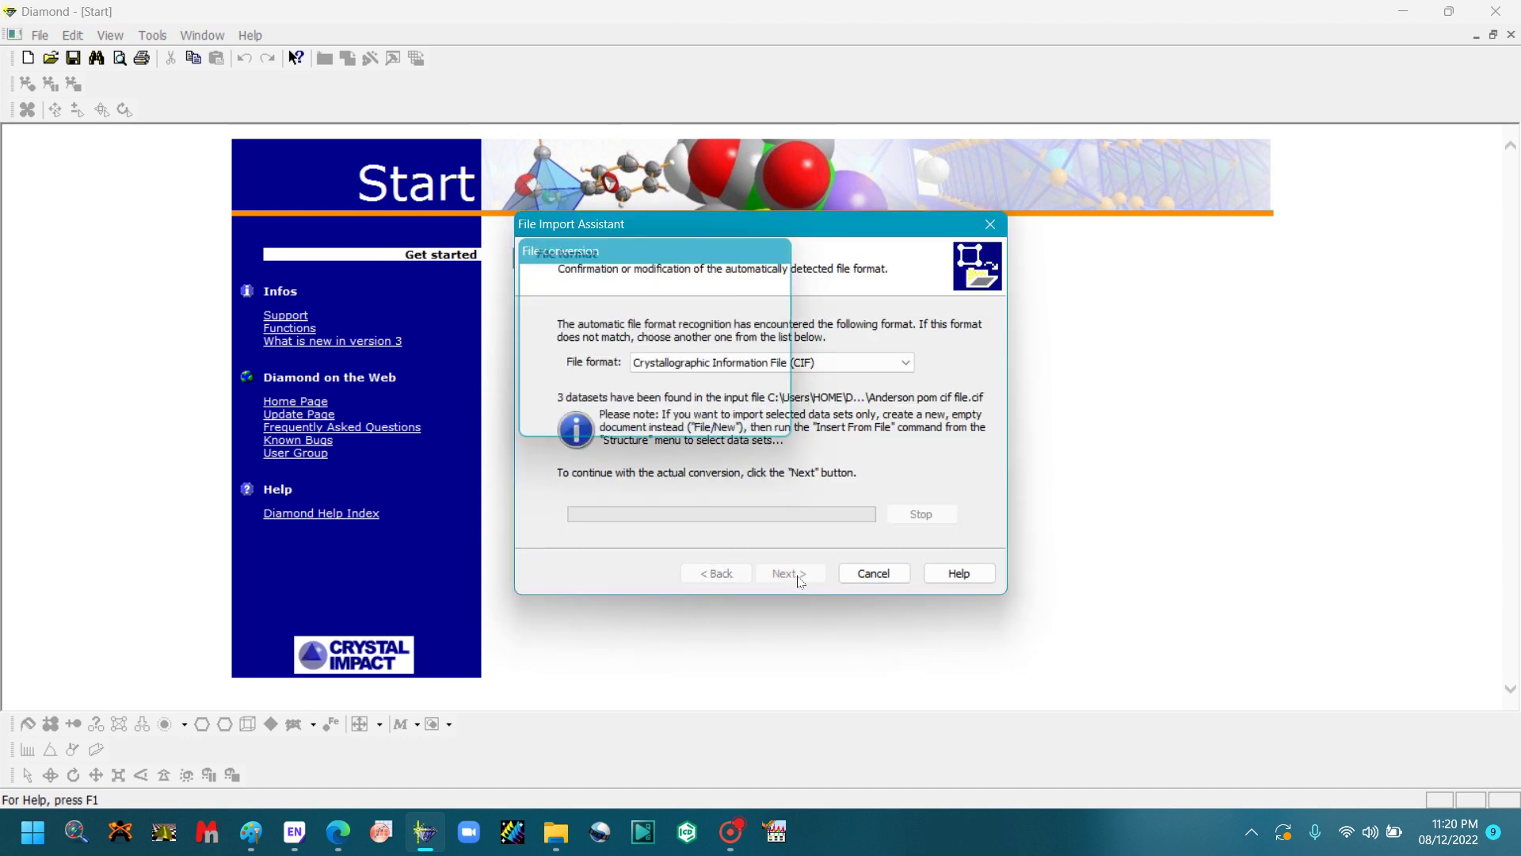
{"action": "left_click", "coordinate": [800, 579]}
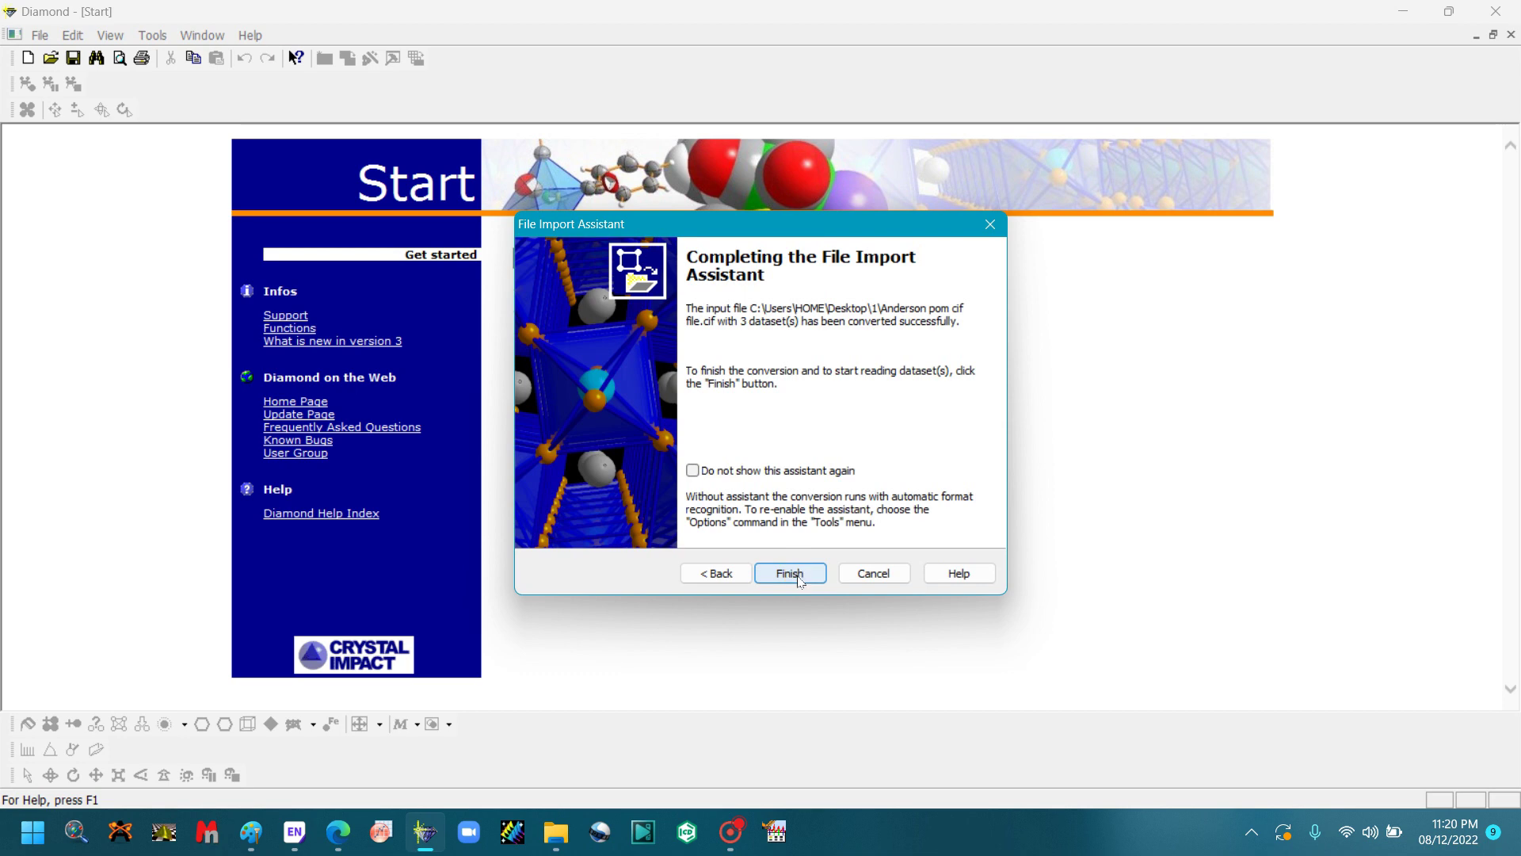
{"action": "left_click", "coordinate": [792, 574]}
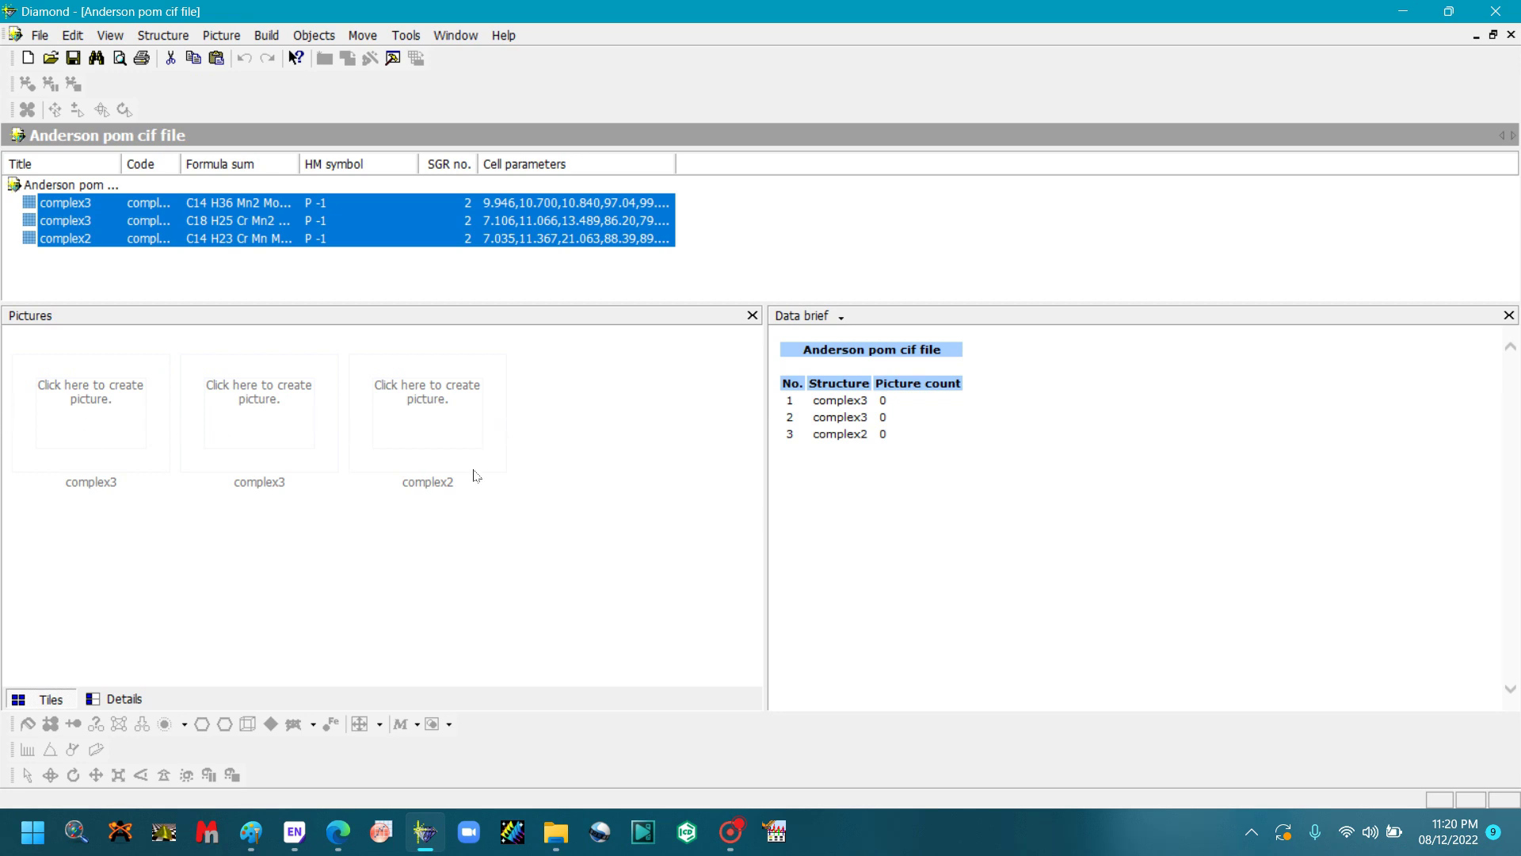
Start Picture 1 of the first complex3 from scratch with the creation assistant.
{"action": "left_click", "coordinate": [100, 436]}
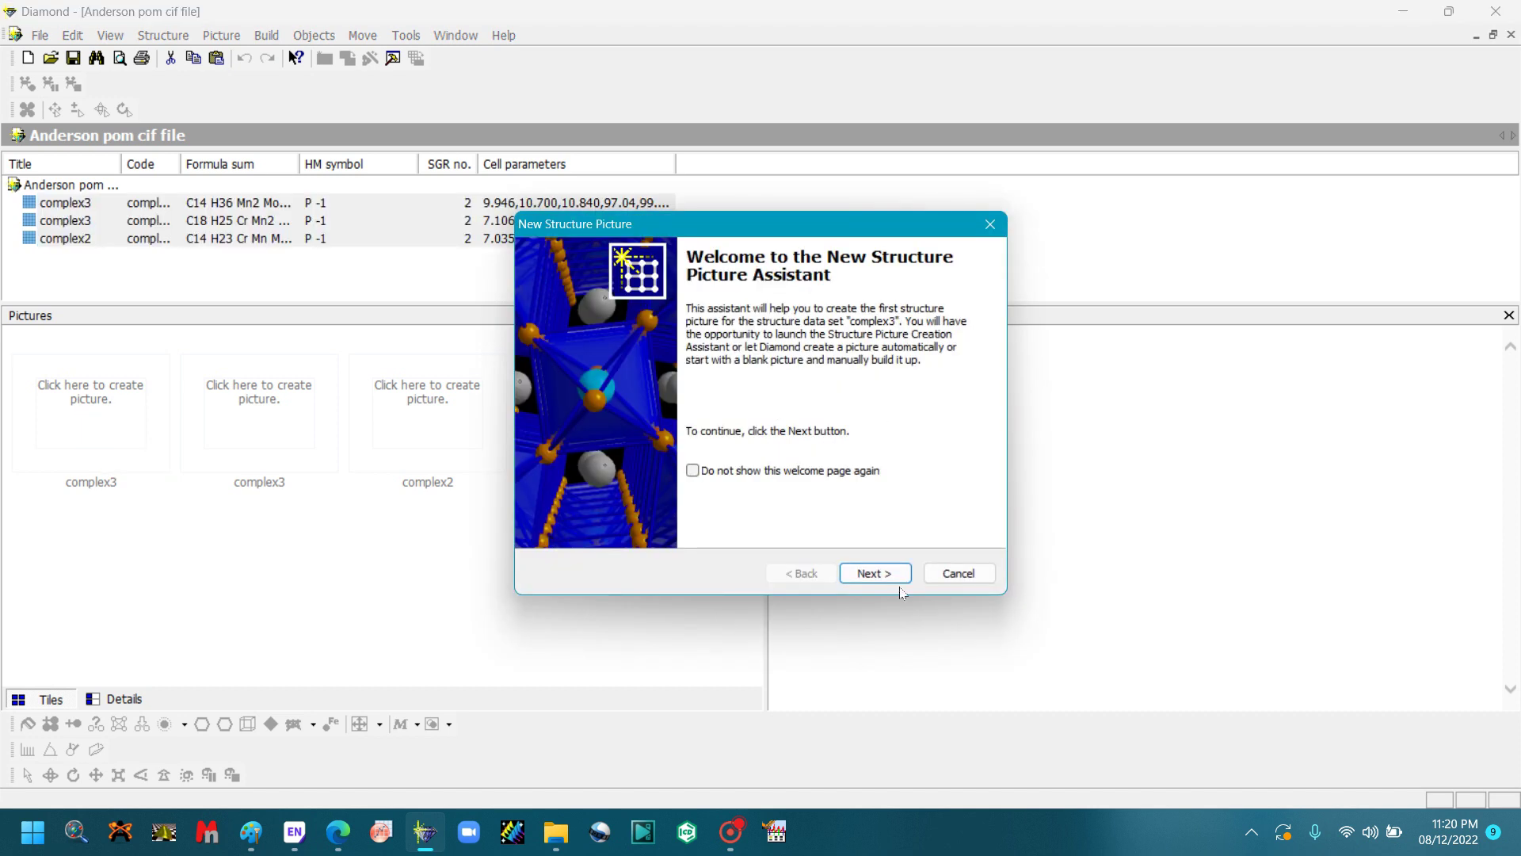
{"action": "left_click", "coordinate": [893, 575]}
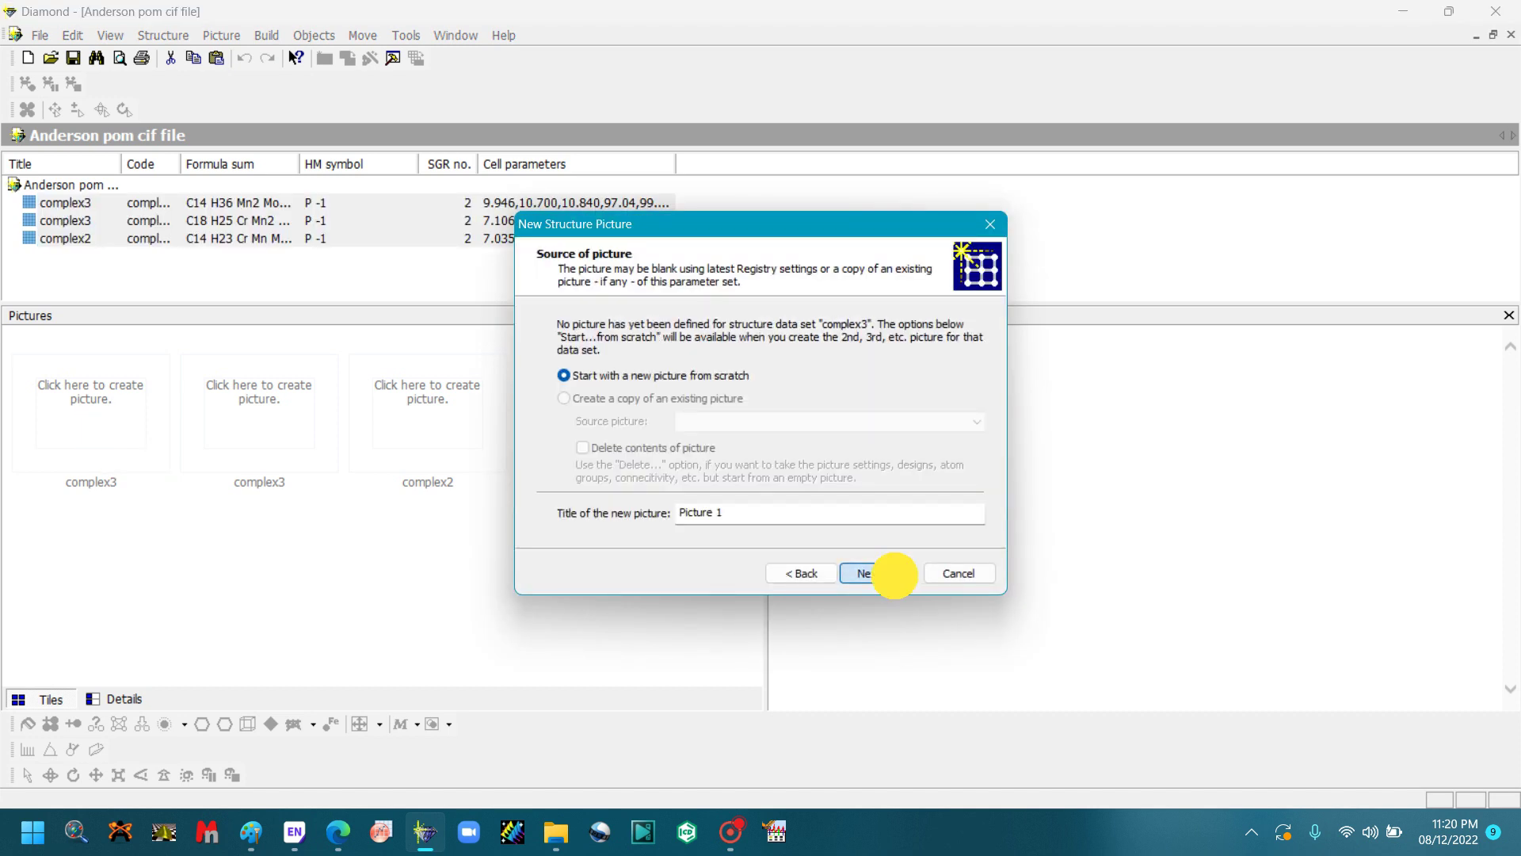
{"action": "left_click", "coordinate": [894, 575]}
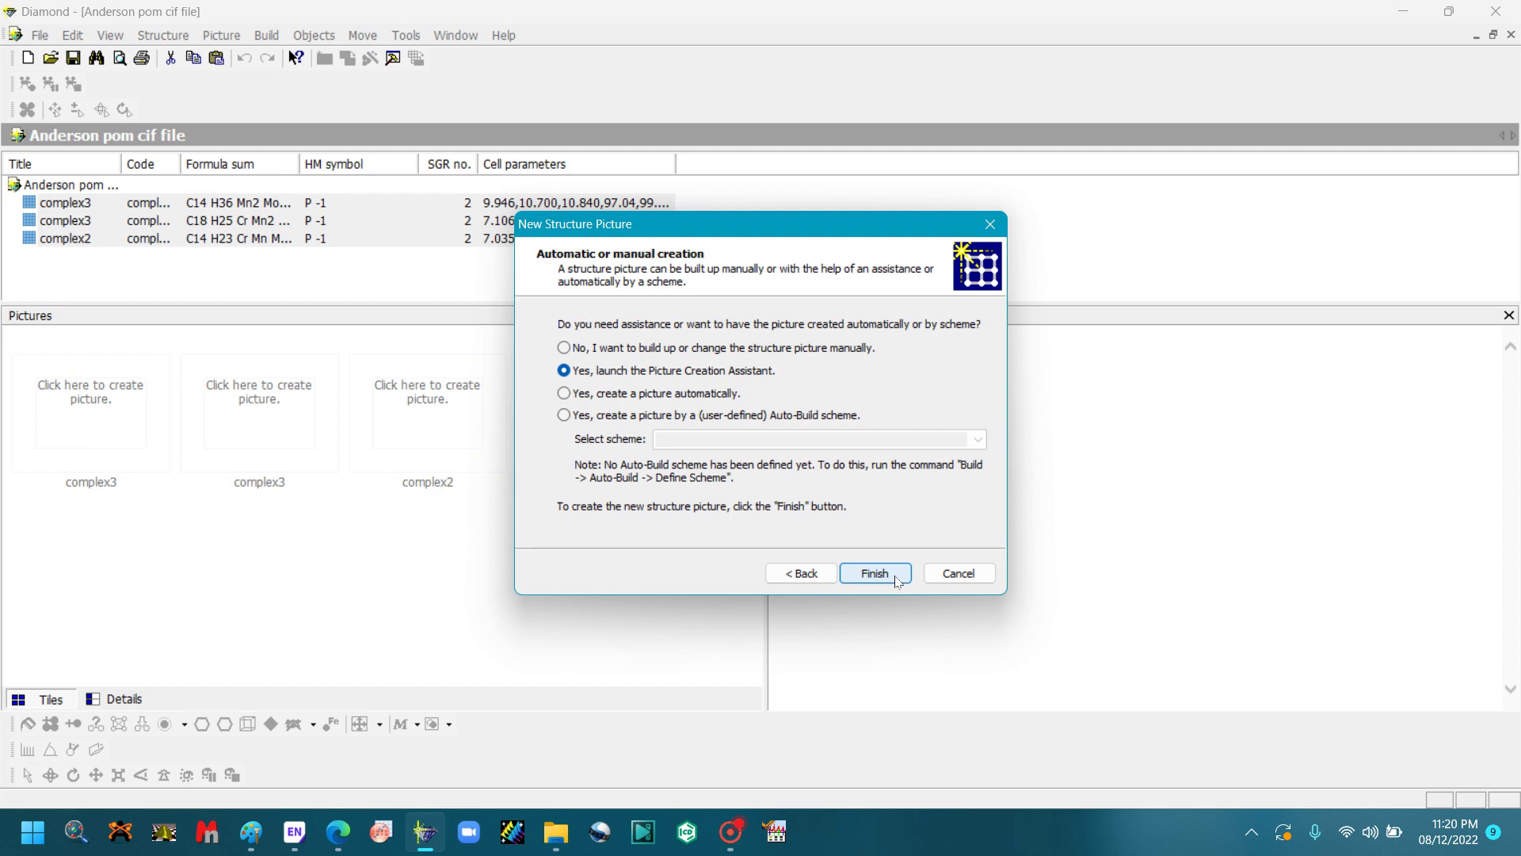
{"action": "left_click", "coordinate": [874, 573]}
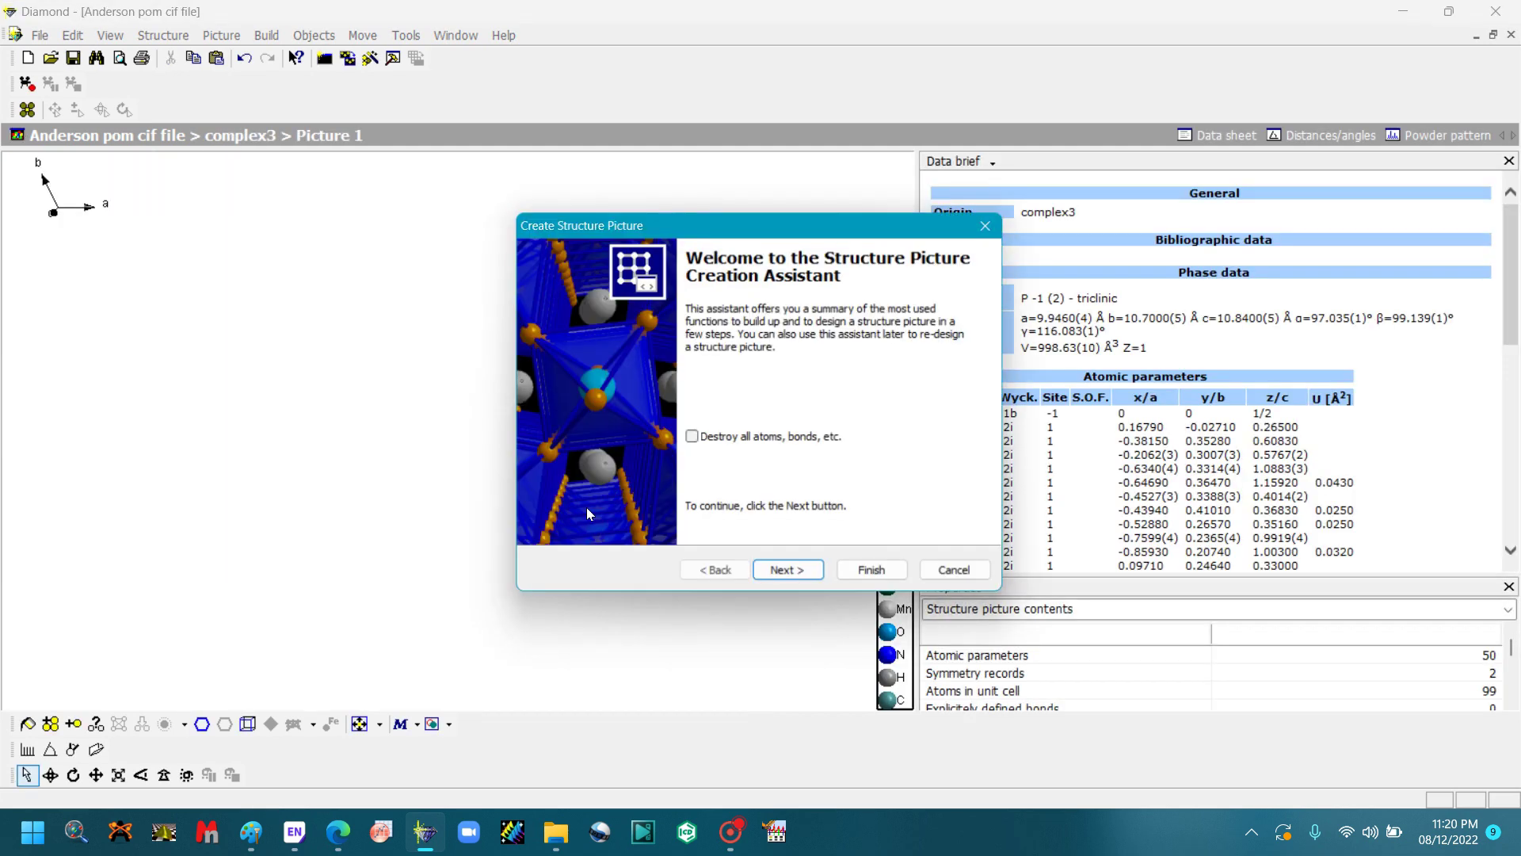
Build a packing diagram with cell edges and connected atoms on a white background.
{"action": "left_click", "coordinate": [778, 577]}
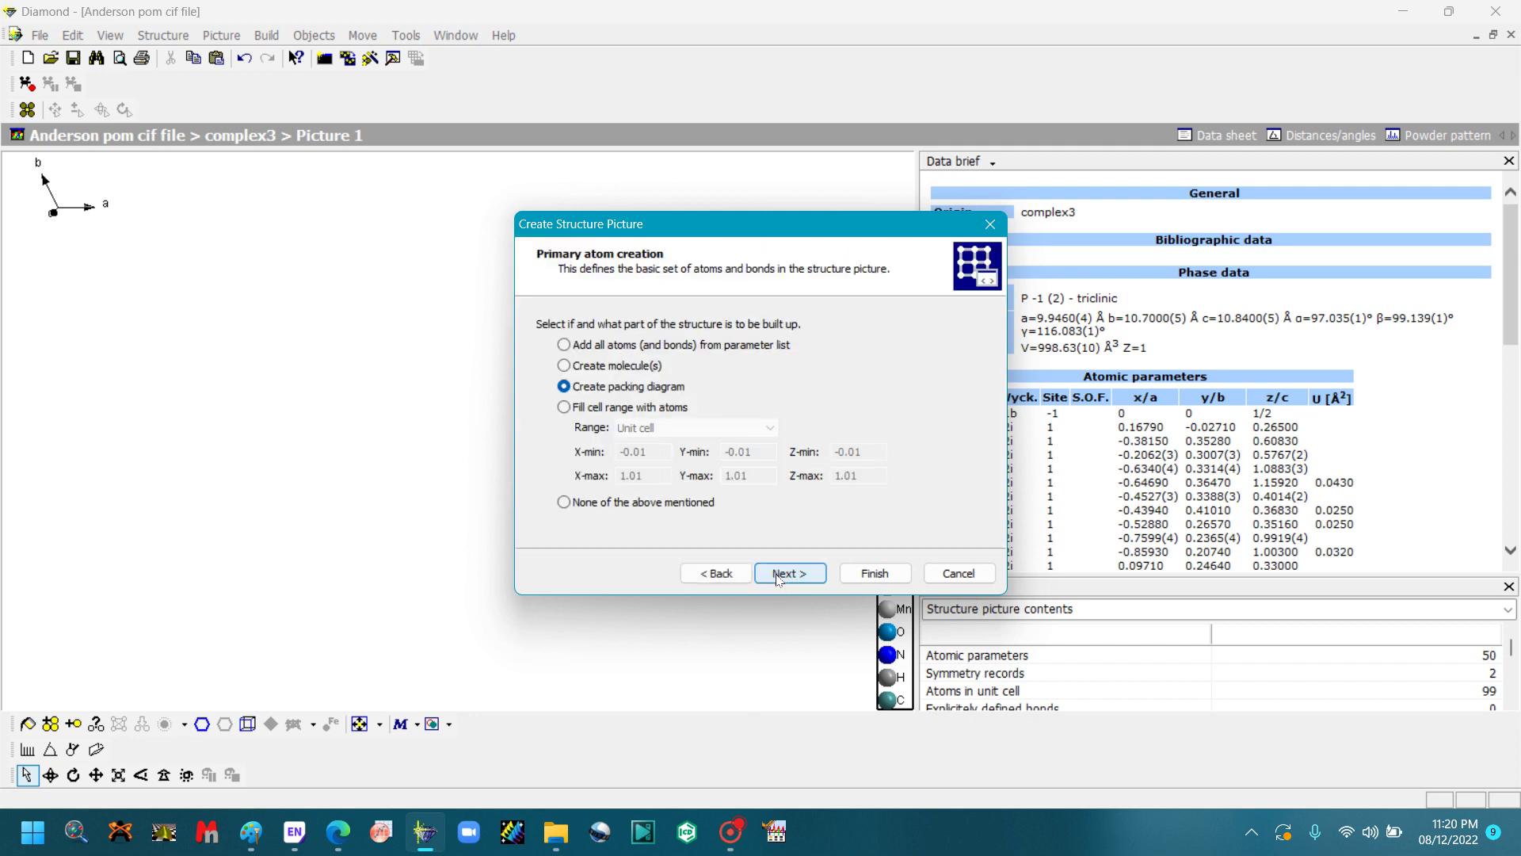
{"action": "left_click", "coordinate": [778, 574]}
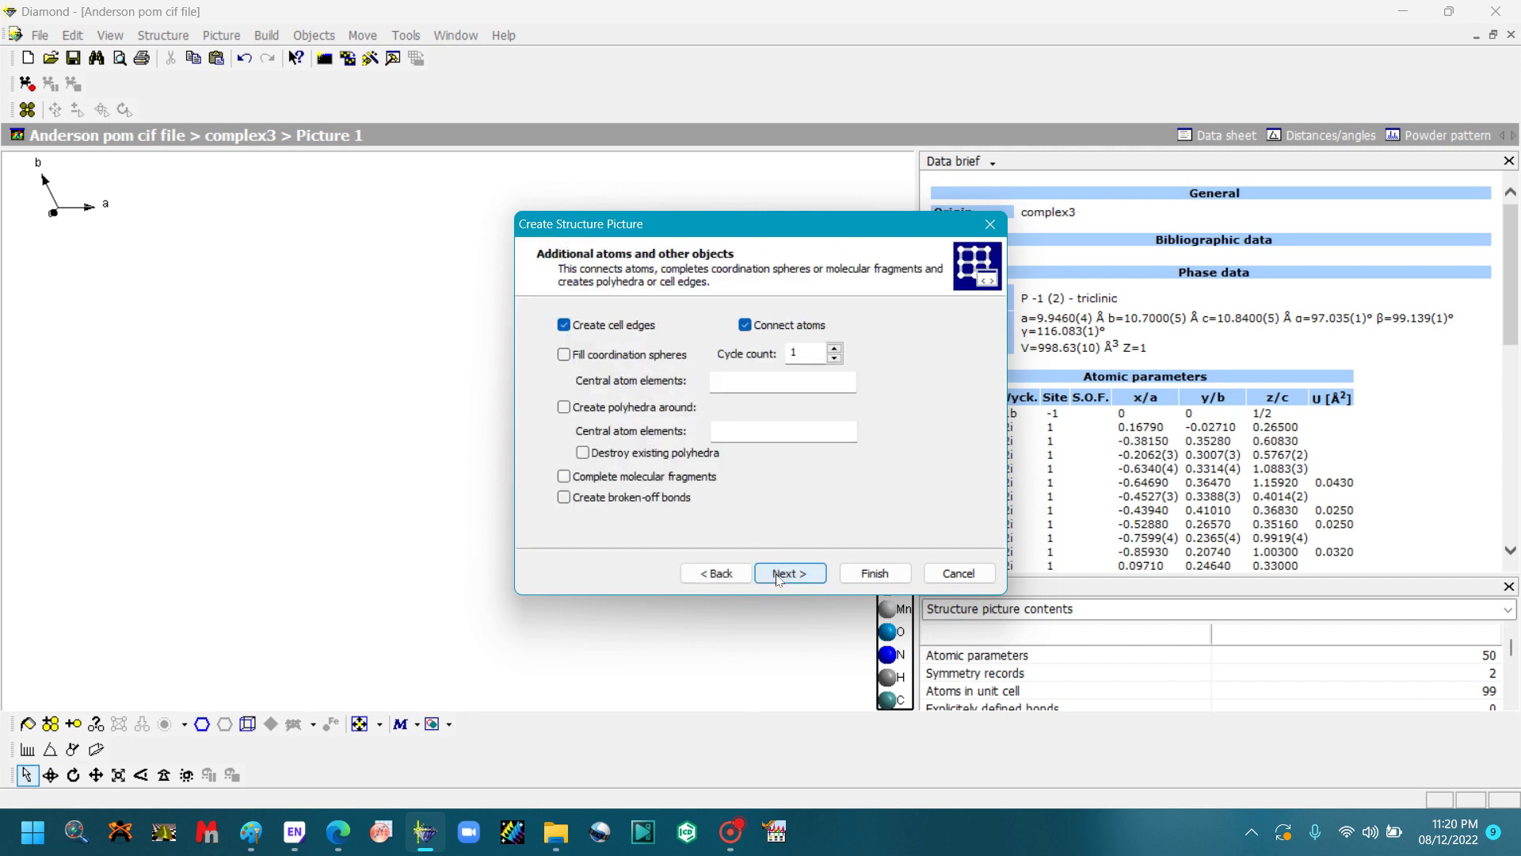
{"action": "left_click", "coordinate": [780, 574]}
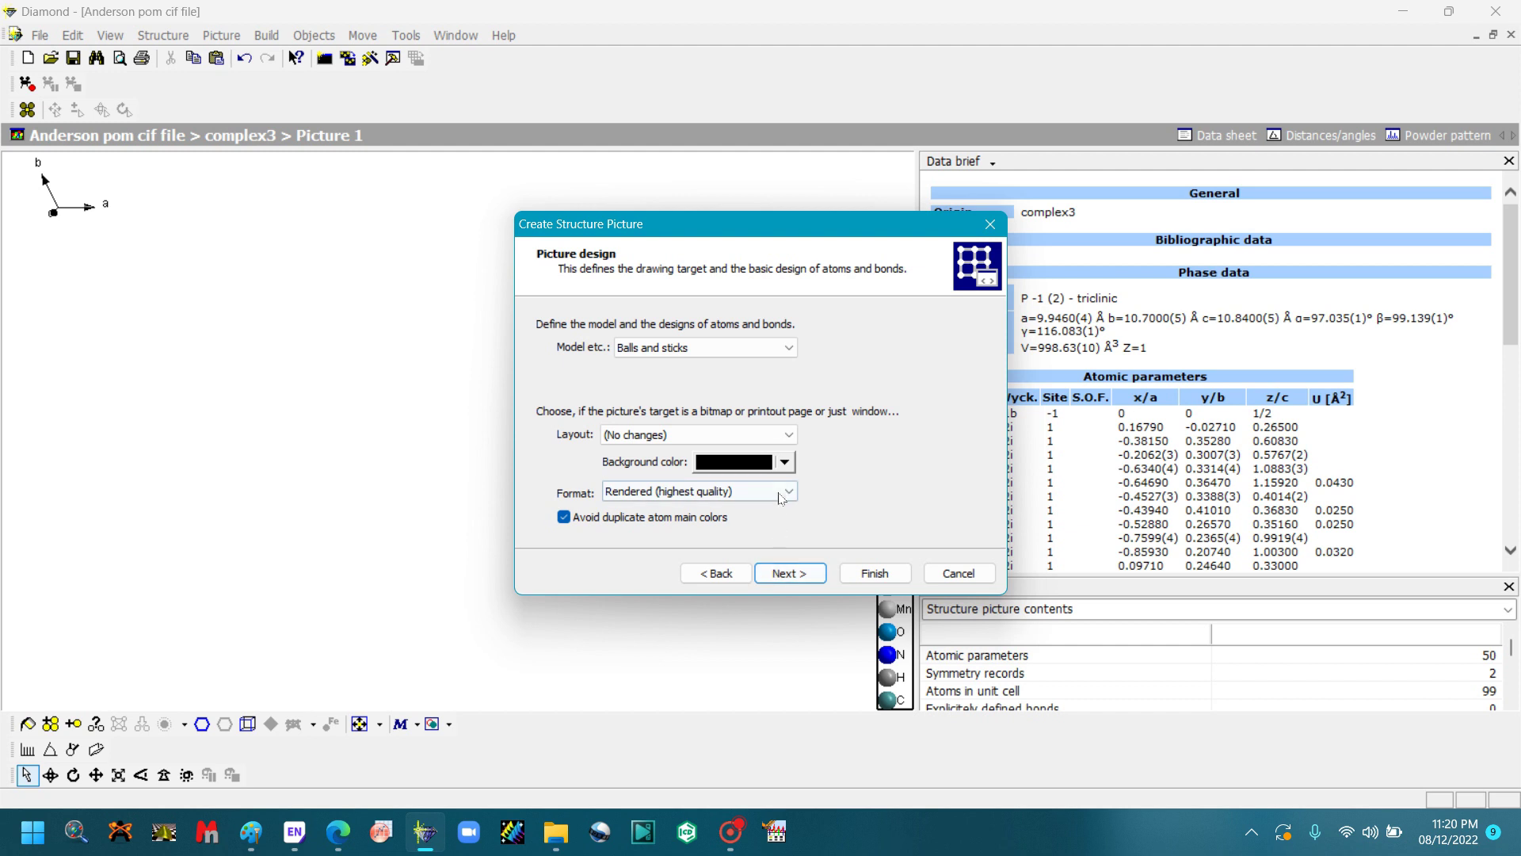
{"action": "left_click", "coordinate": [785, 462]}
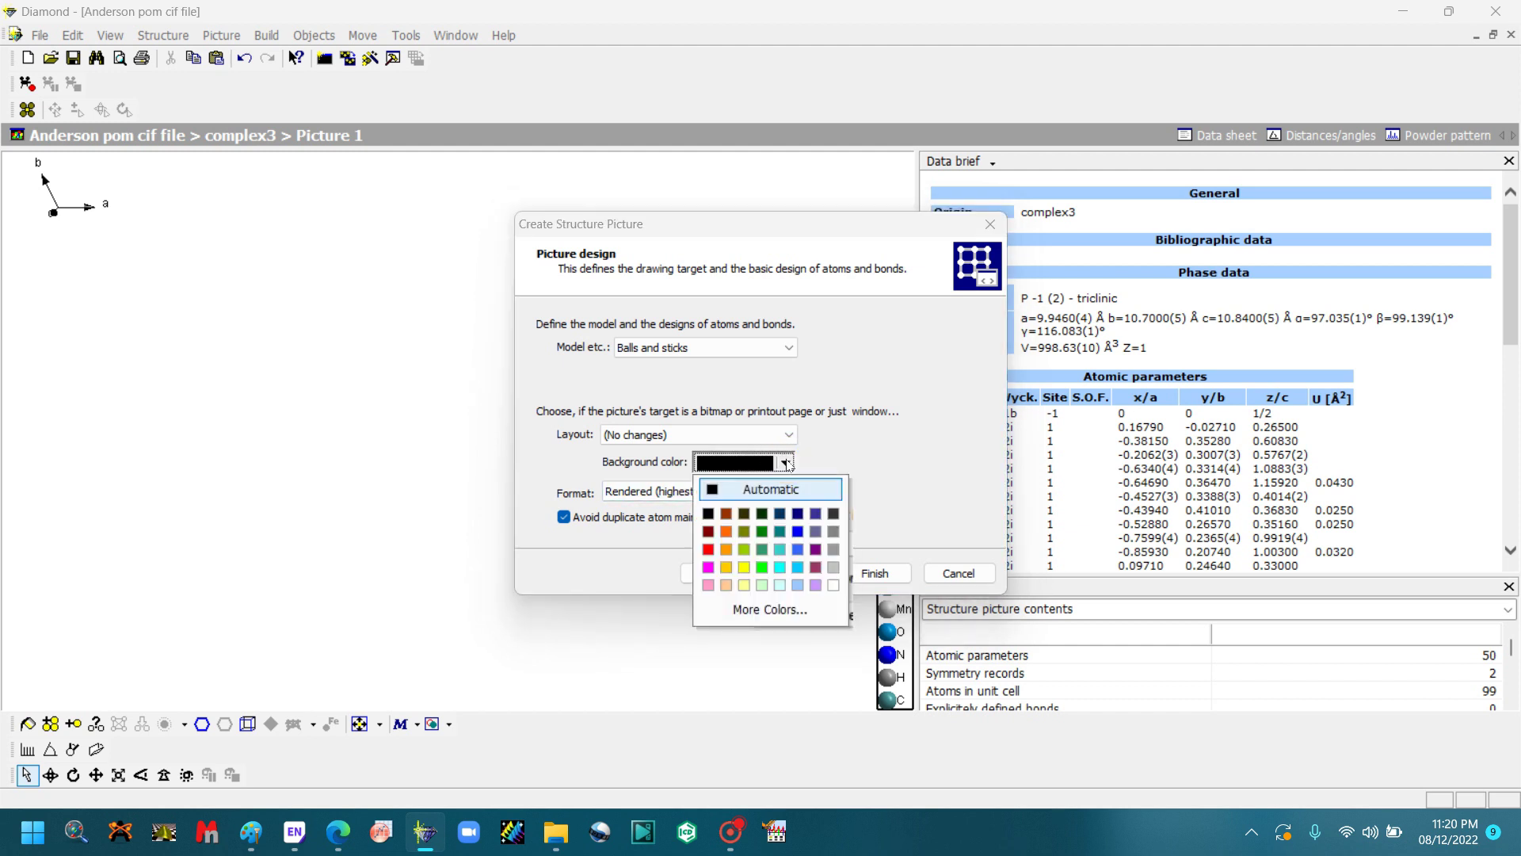
{"action": "left_click", "coordinate": [833, 585]}
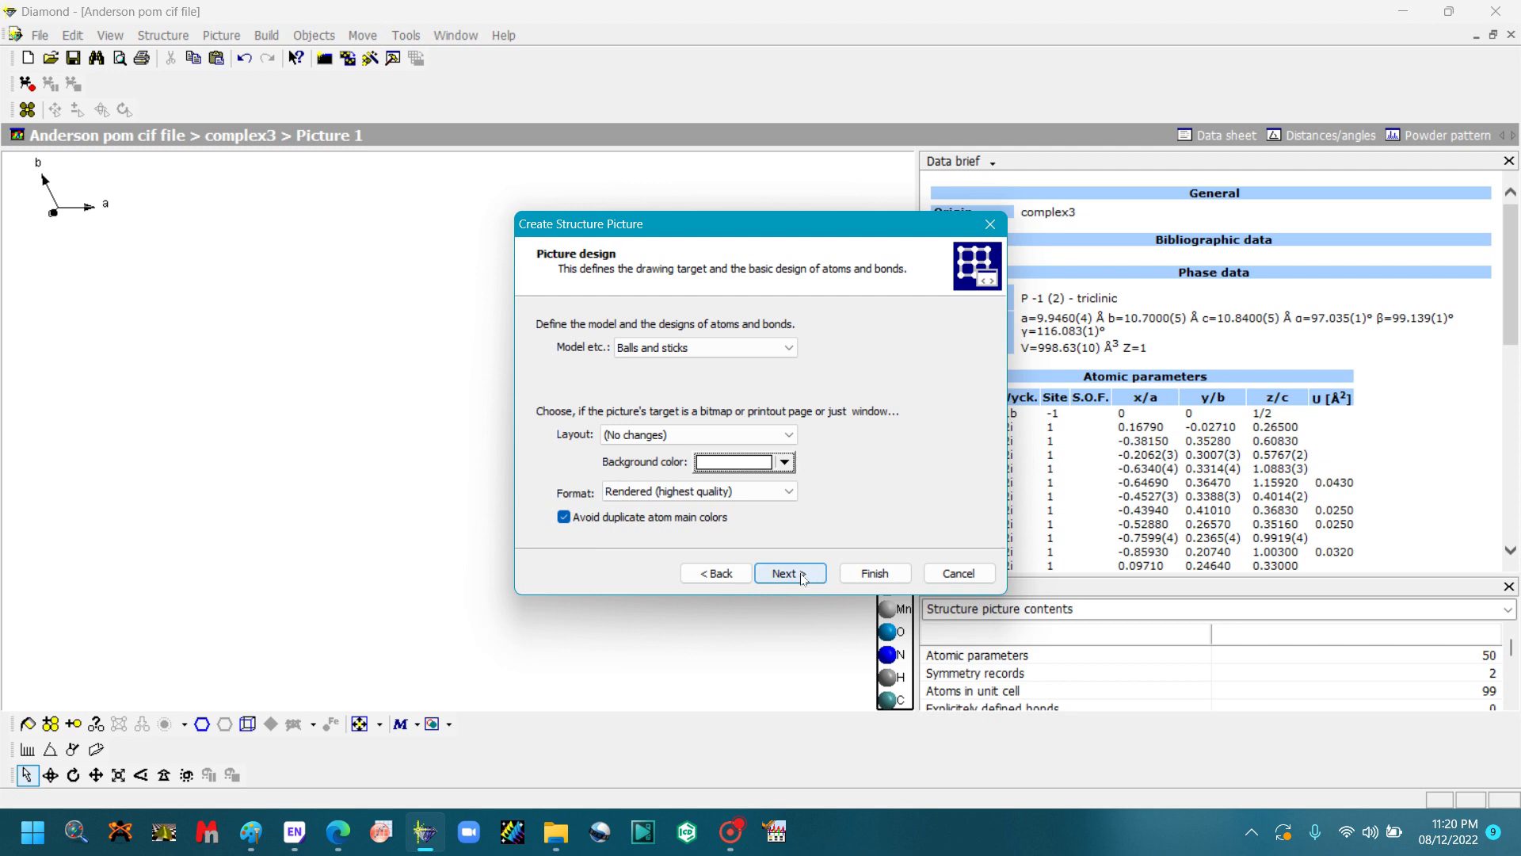
{"action": "left_click", "coordinate": [785, 463]}
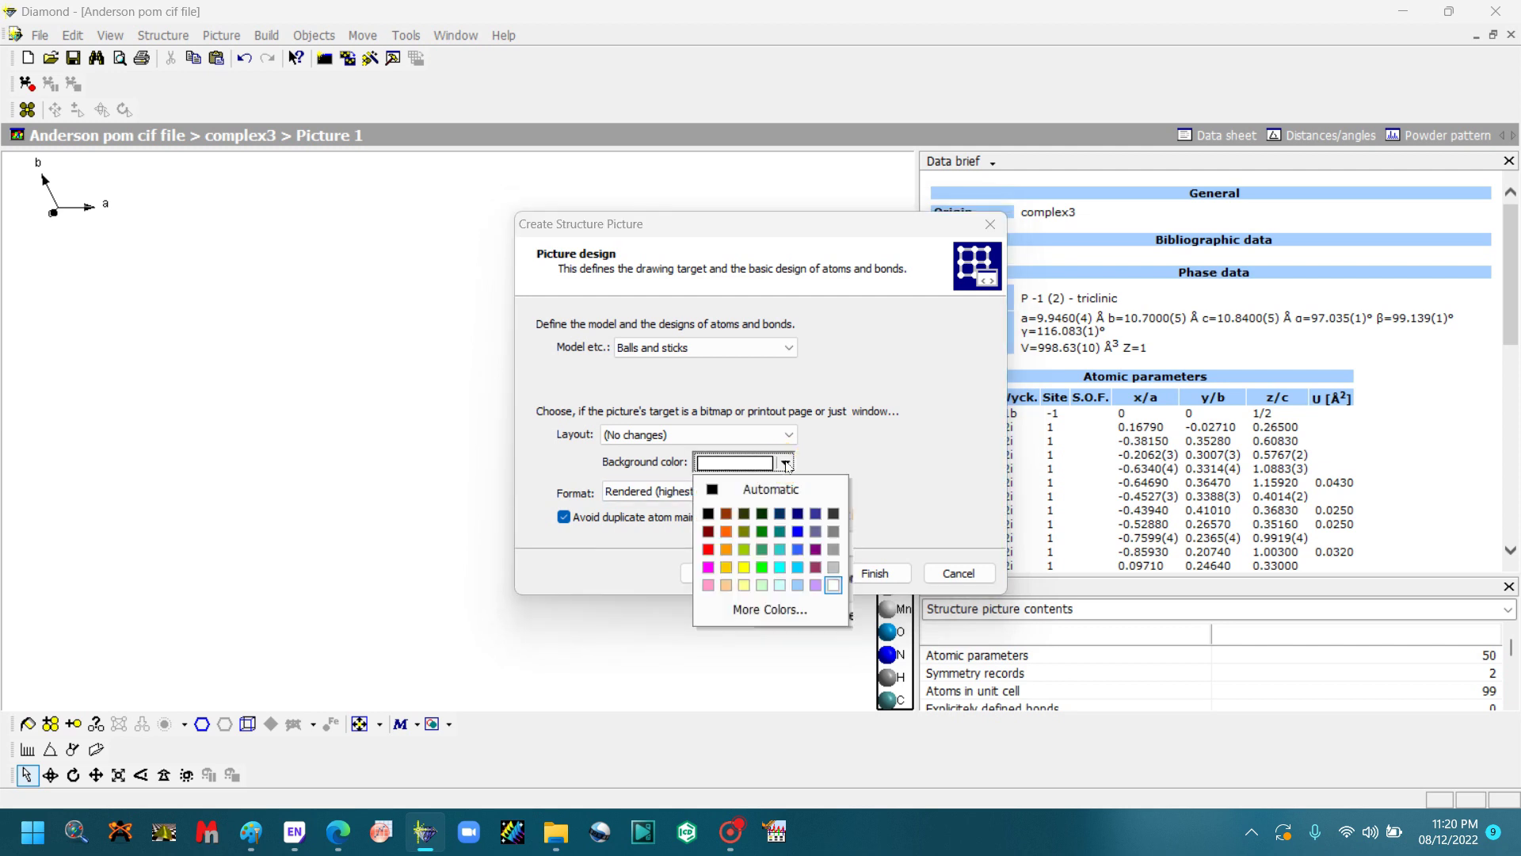
{"action": "left_click", "coordinate": [833, 587]}
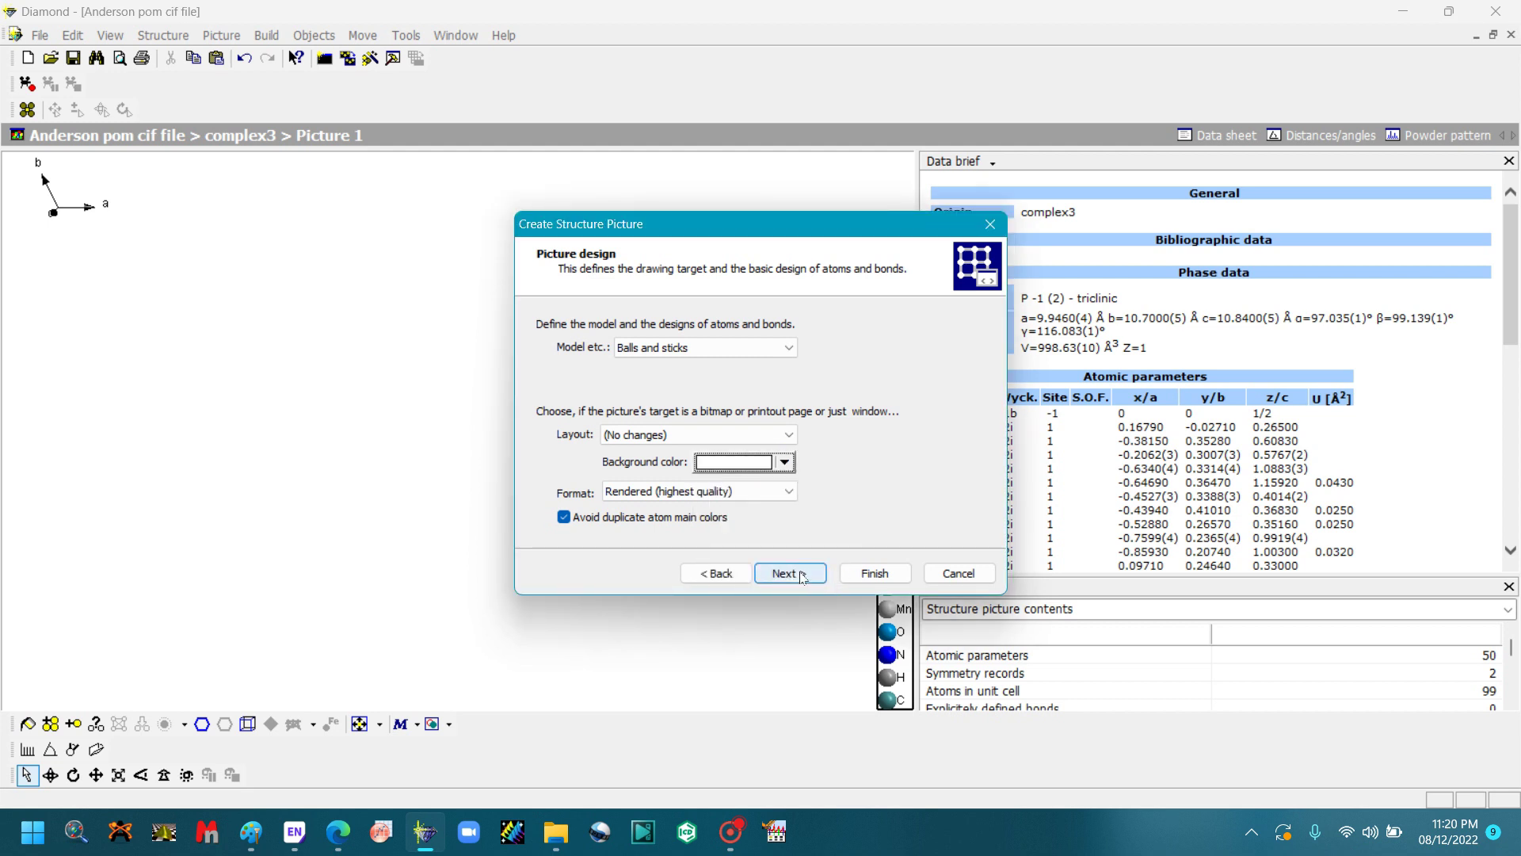
{"action": "left_click", "coordinate": [802, 576]}
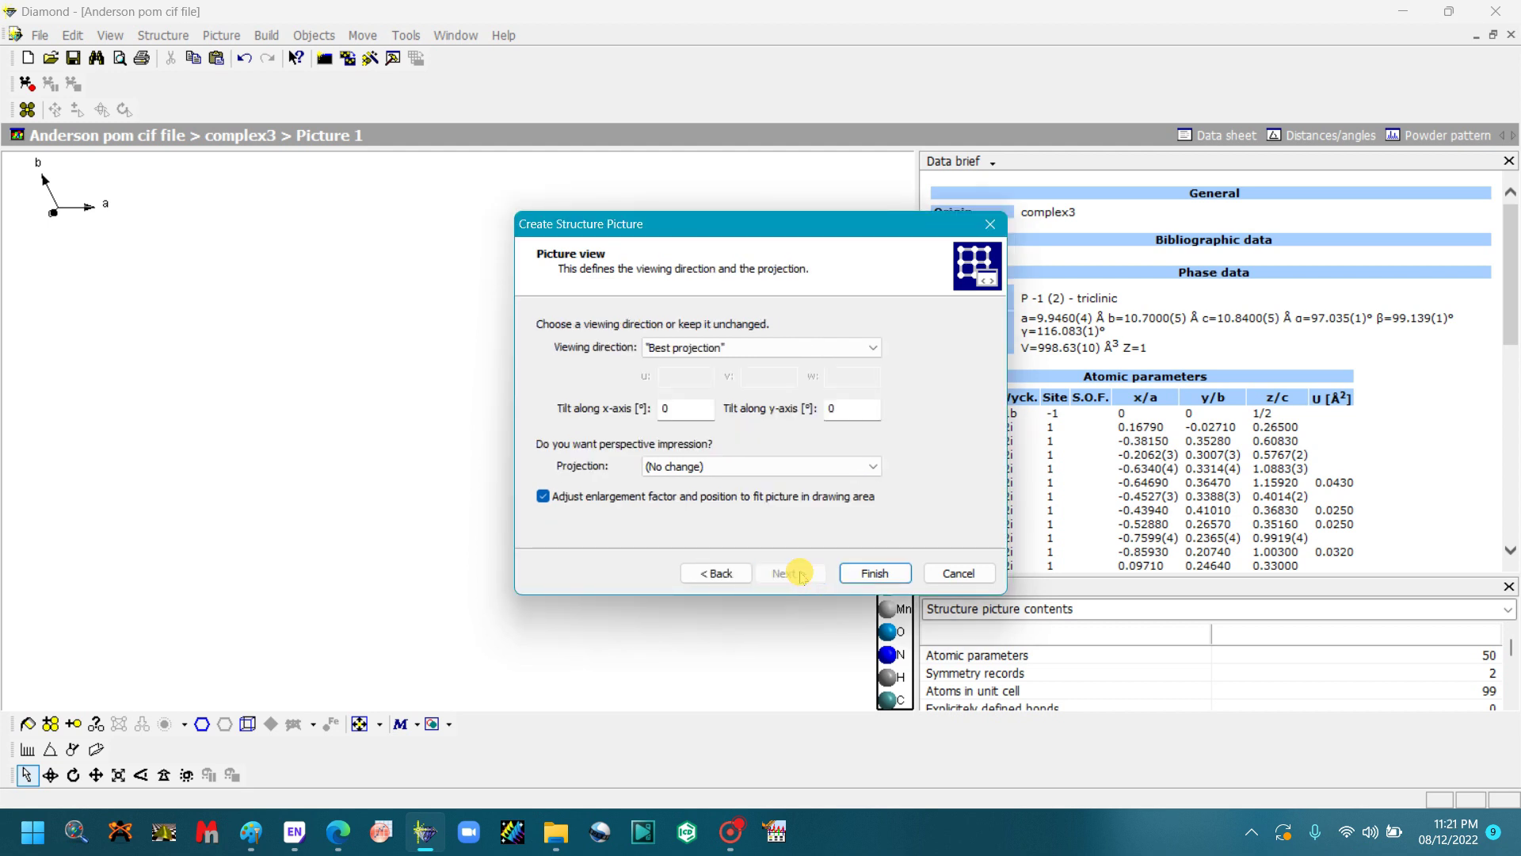
{"action": "left_click", "coordinate": [874, 573]}
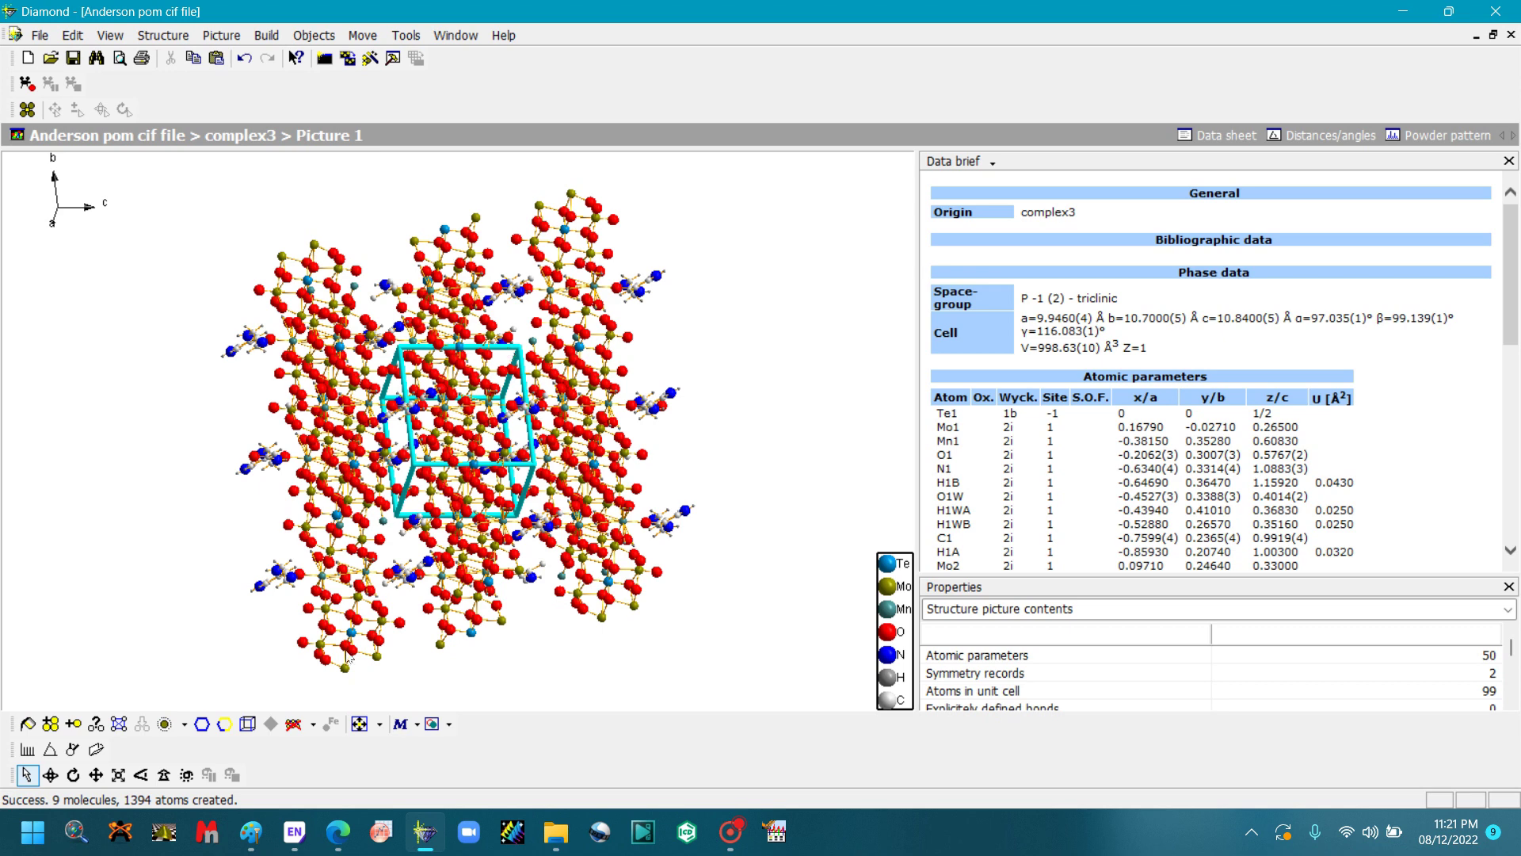
{"action": "left_click", "coordinate": [313, 725]}
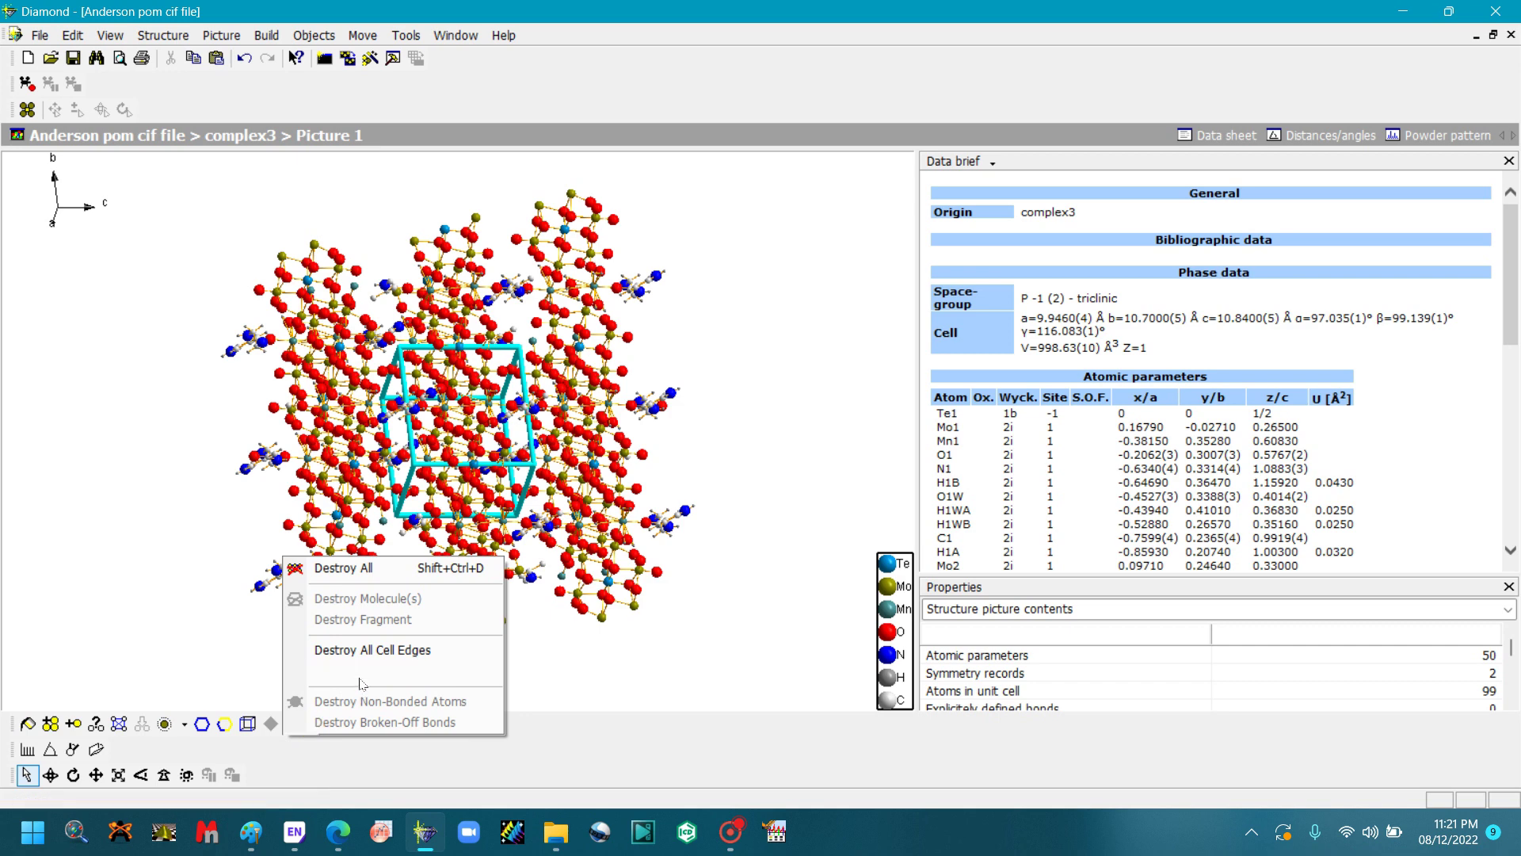
{"action": "left_click", "coordinate": [356, 650]}
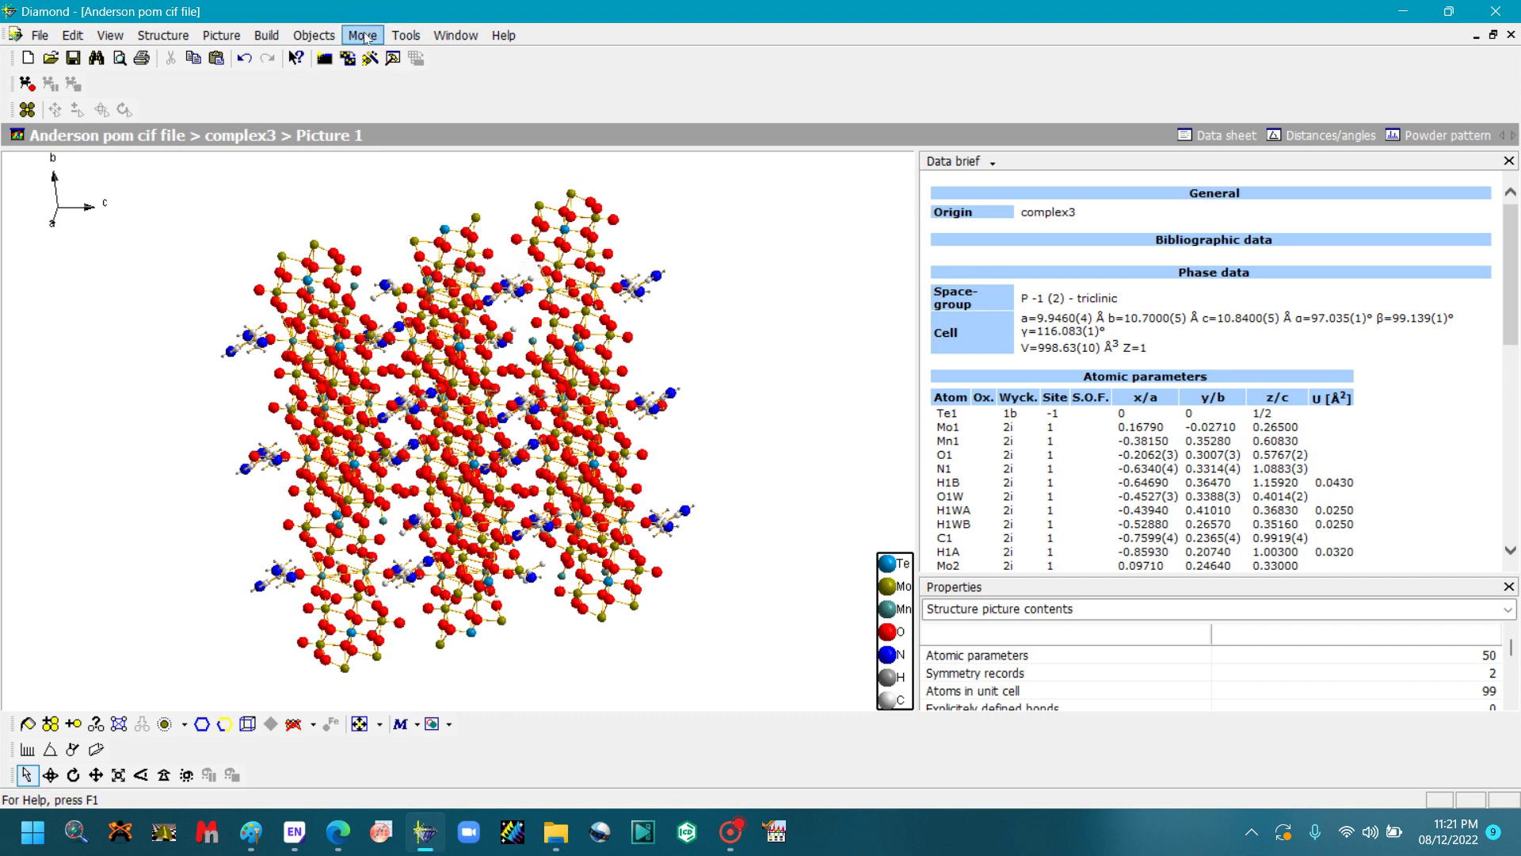
Rotate the packing freely along x/y so the Anderson layers line up.
{"action": "left_click", "coordinate": [364, 38]}
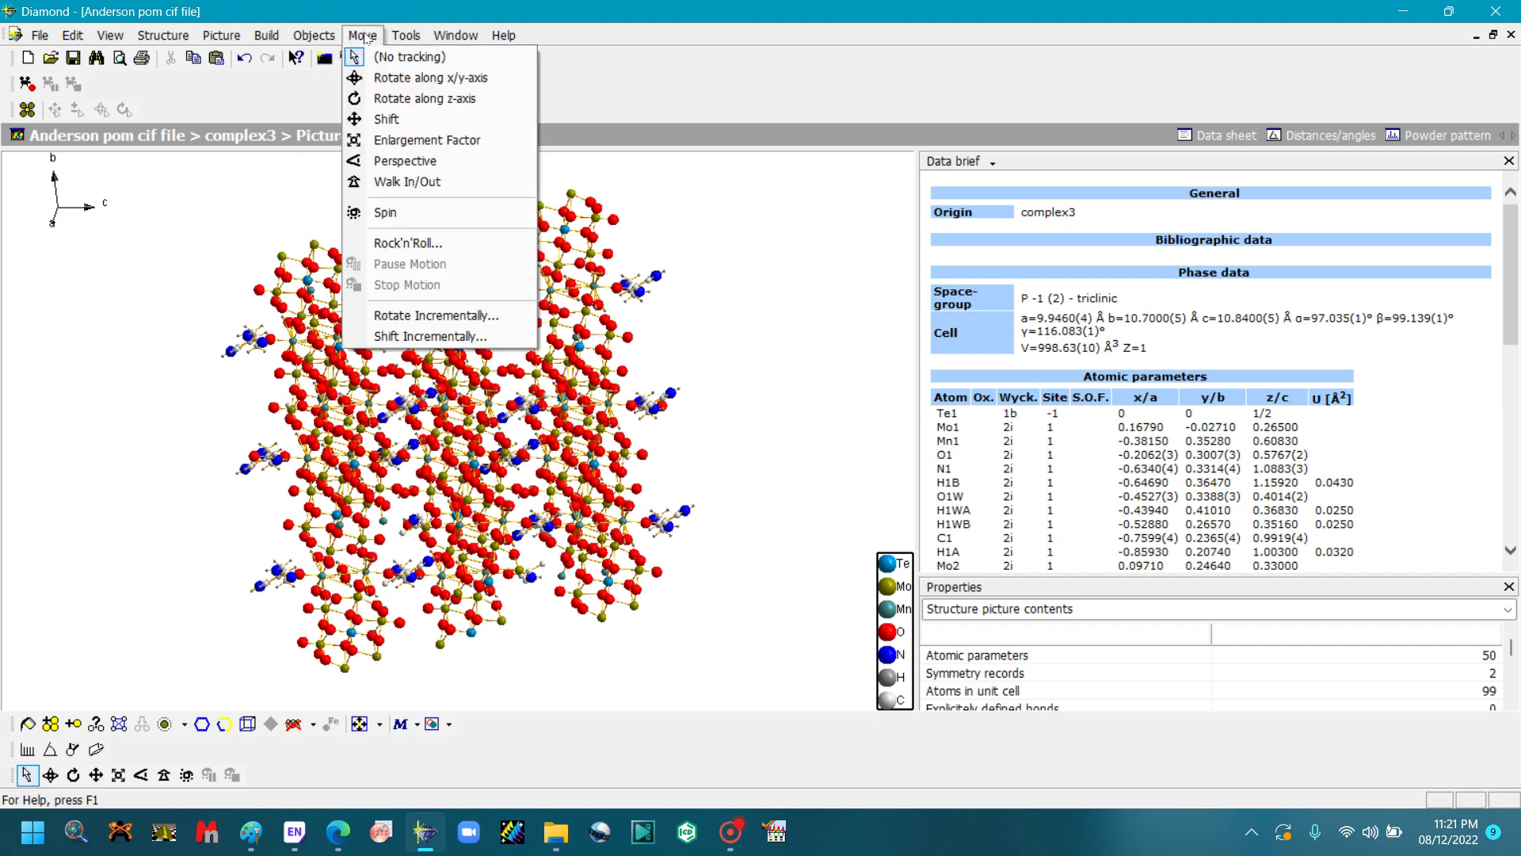
{"action": "left_click", "coordinate": [394, 77]}
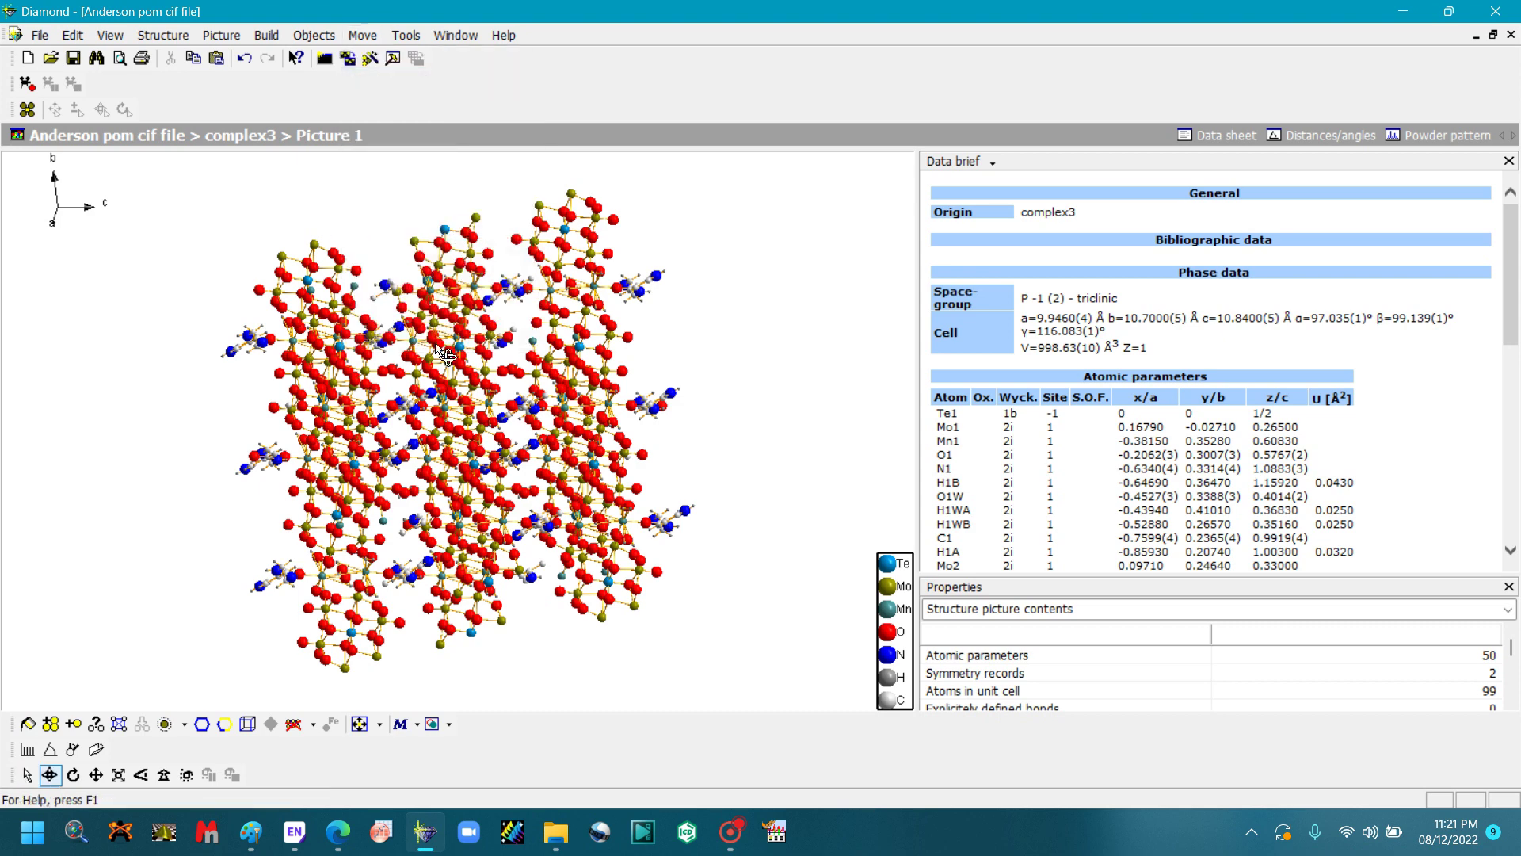
{"action": "left_click", "coordinate": [587, 371]}
{"action": "left_click_drag", "start_coordinate": [587, 371], "coordinate": [593, 418]}
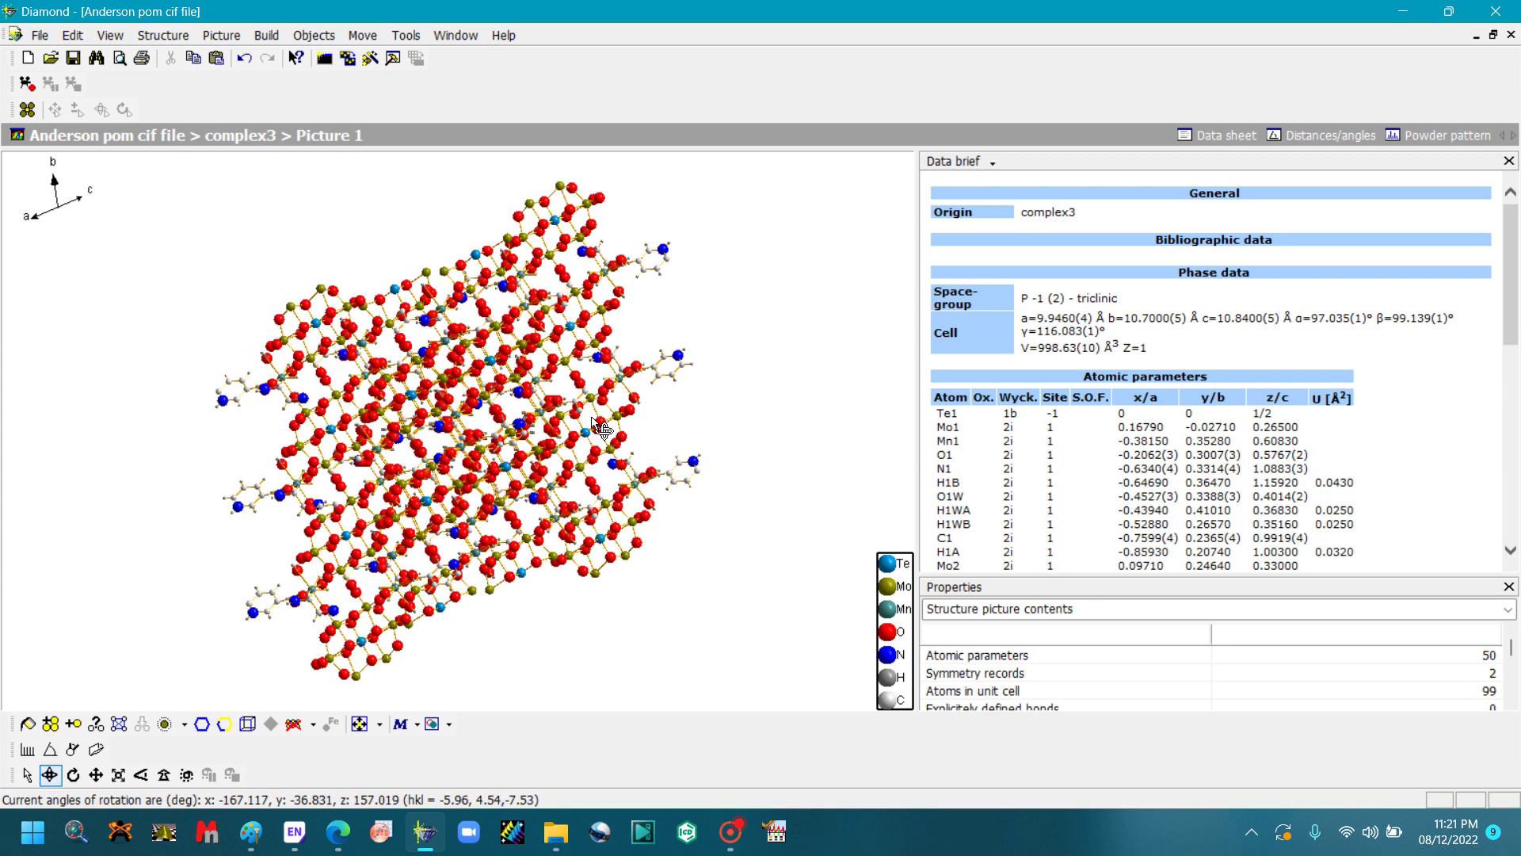
{"action": "mouse_move", "coordinate": [400, 399]}
{"action": "left_click_drag", "start_coordinate": [506, 390], "coordinate": [535, 310]}
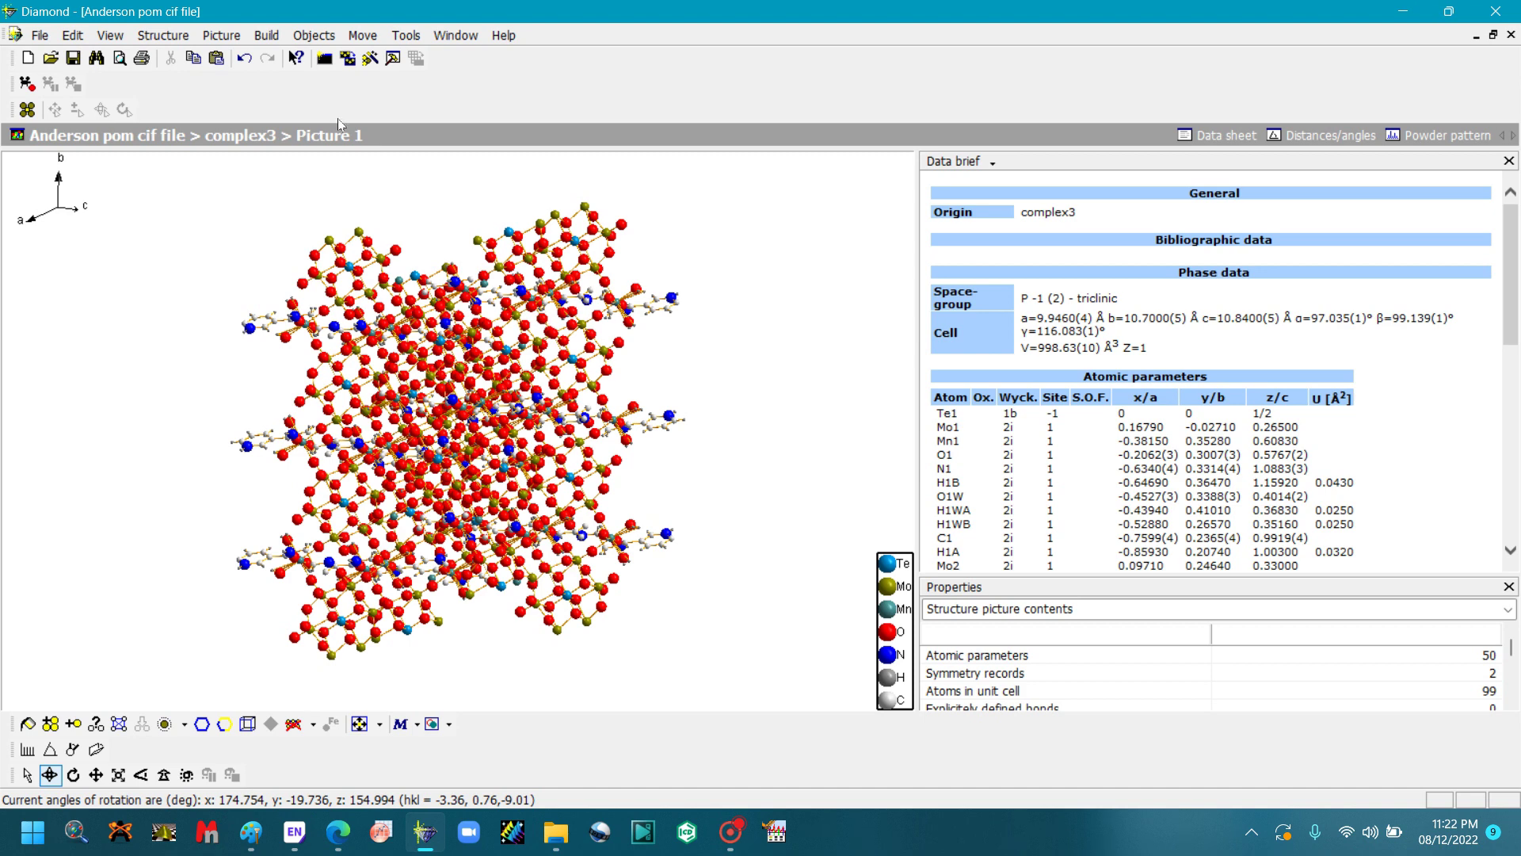
{"action": "left_click", "coordinate": [362, 35]}
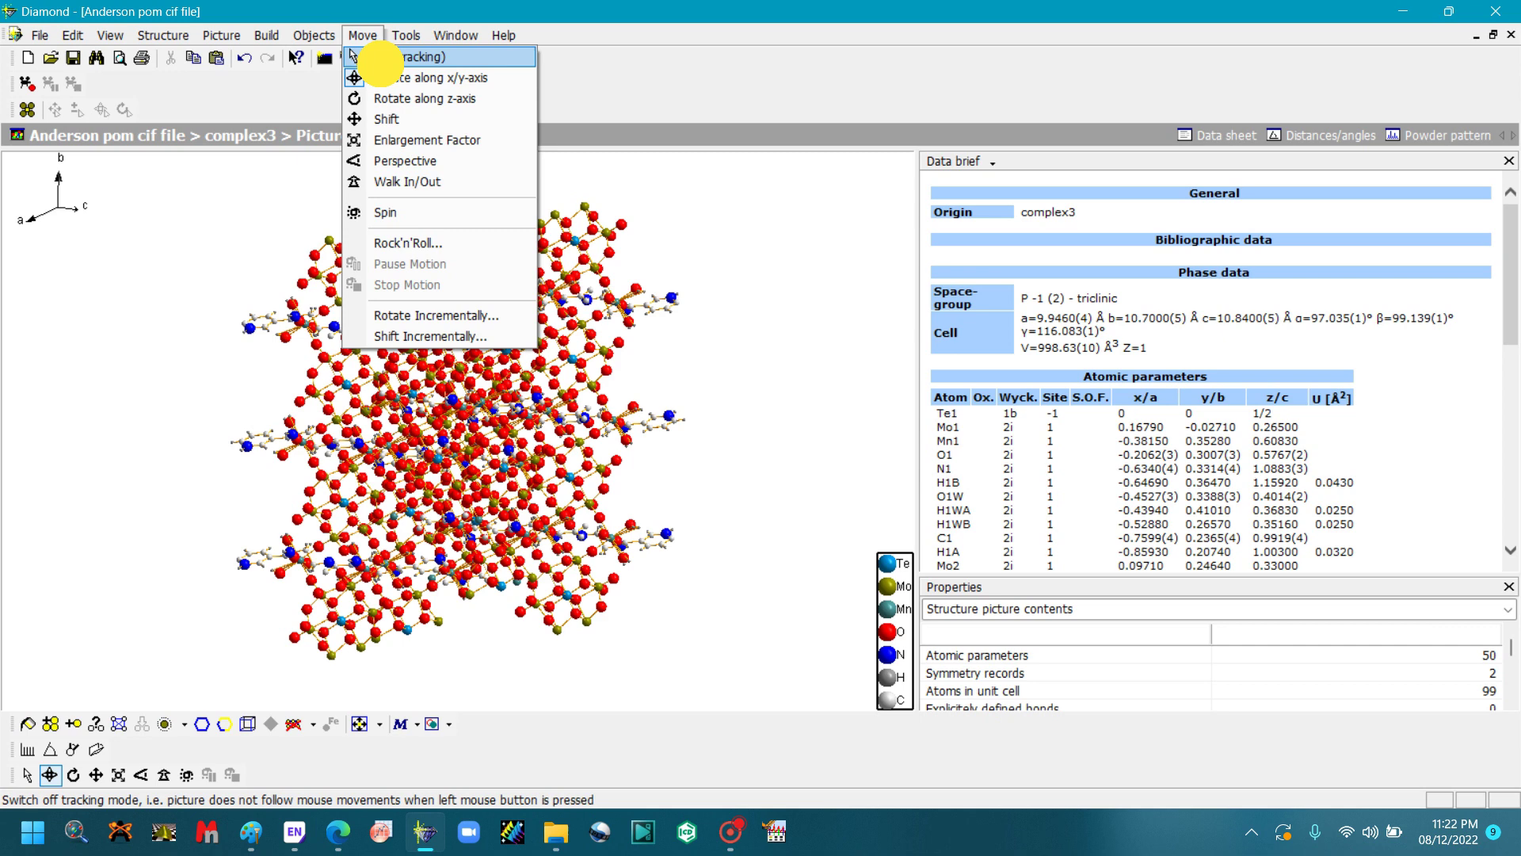
Turn off view tracking, open Add Polyhedra, and deselect Mo from the central atom groups.
{"action": "left_click", "coordinate": [381, 65]}
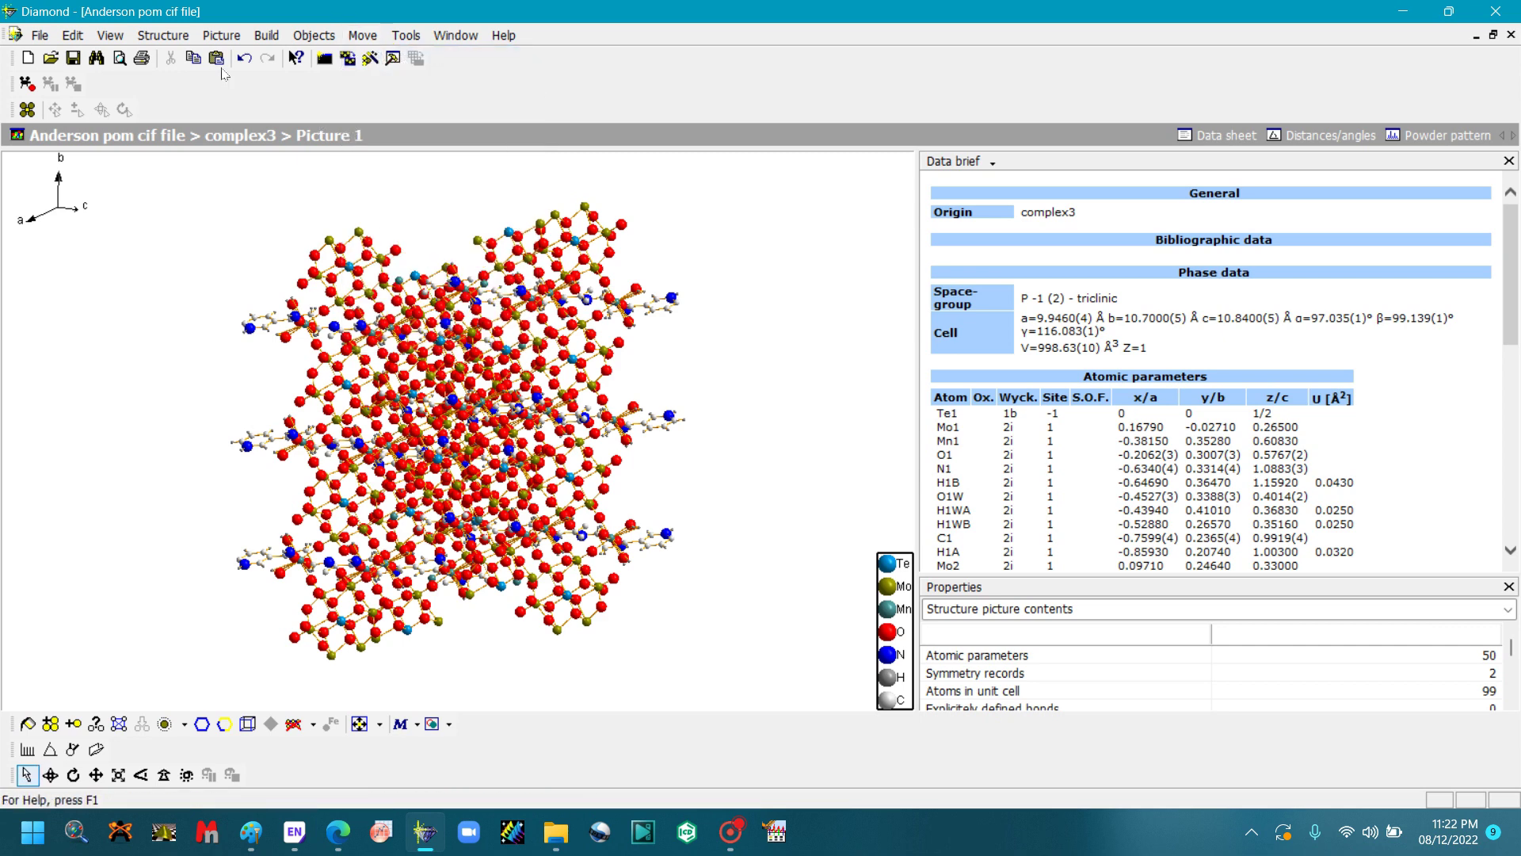
{"action": "left_click", "coordinate": [221, 40]}
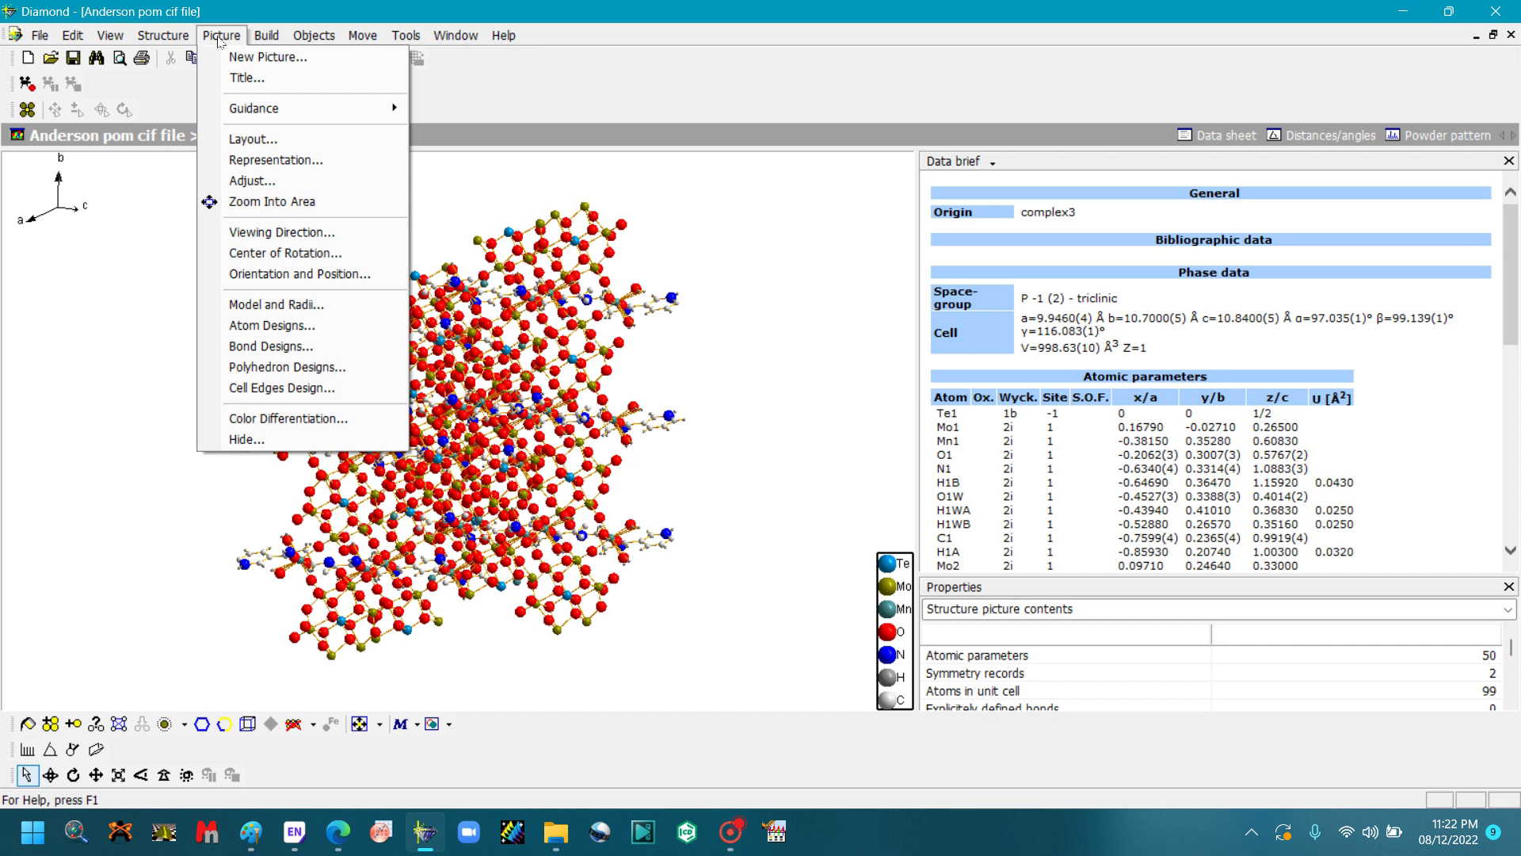
{"action": "mouse_move", "coordinate": [264, 40]}
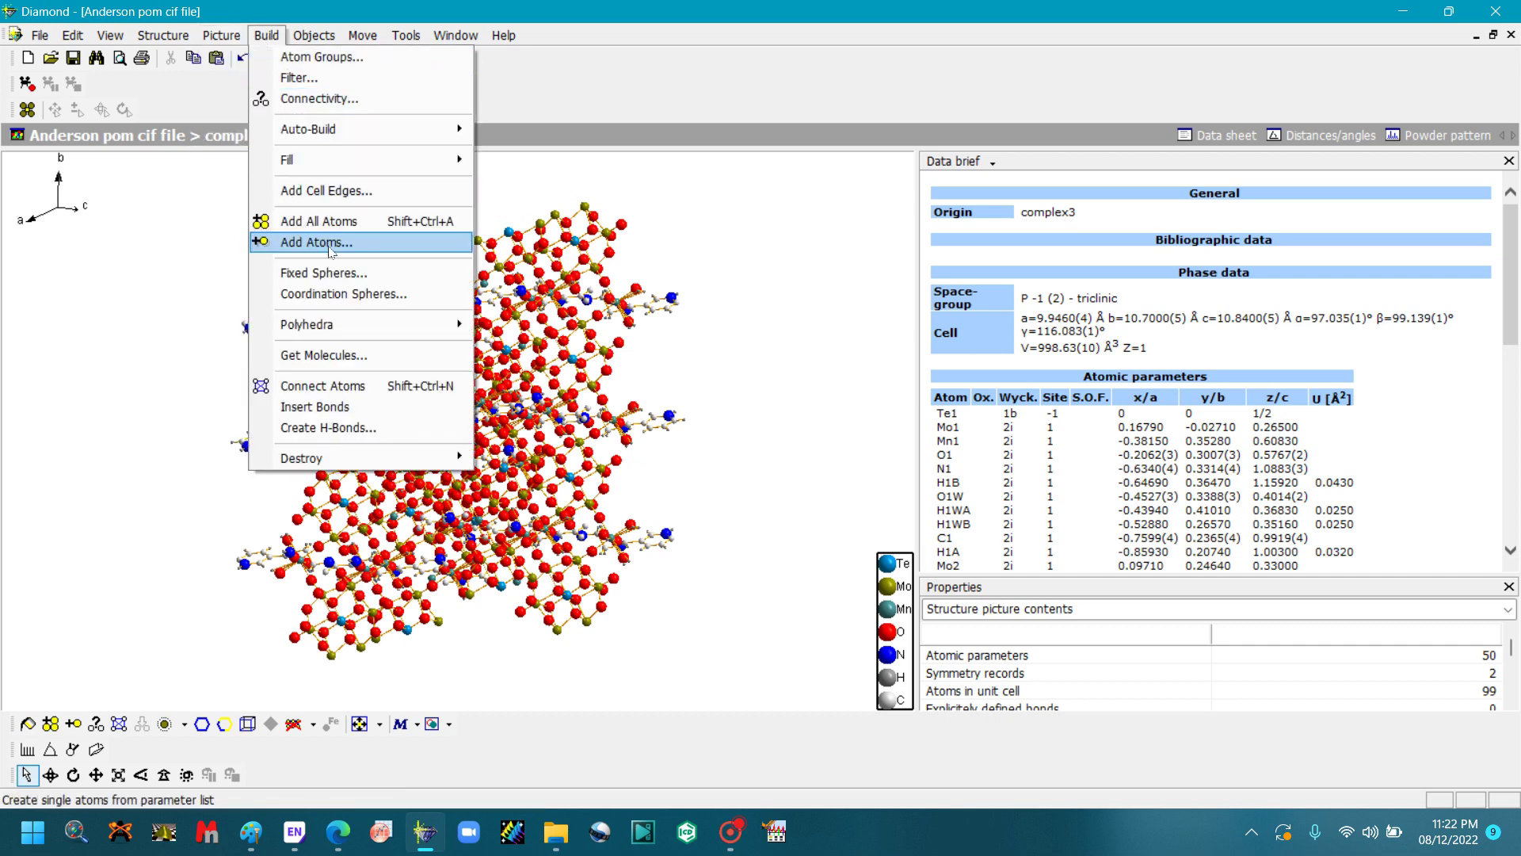
{"action": "mouse_move", "coordinate": [377, 330]}
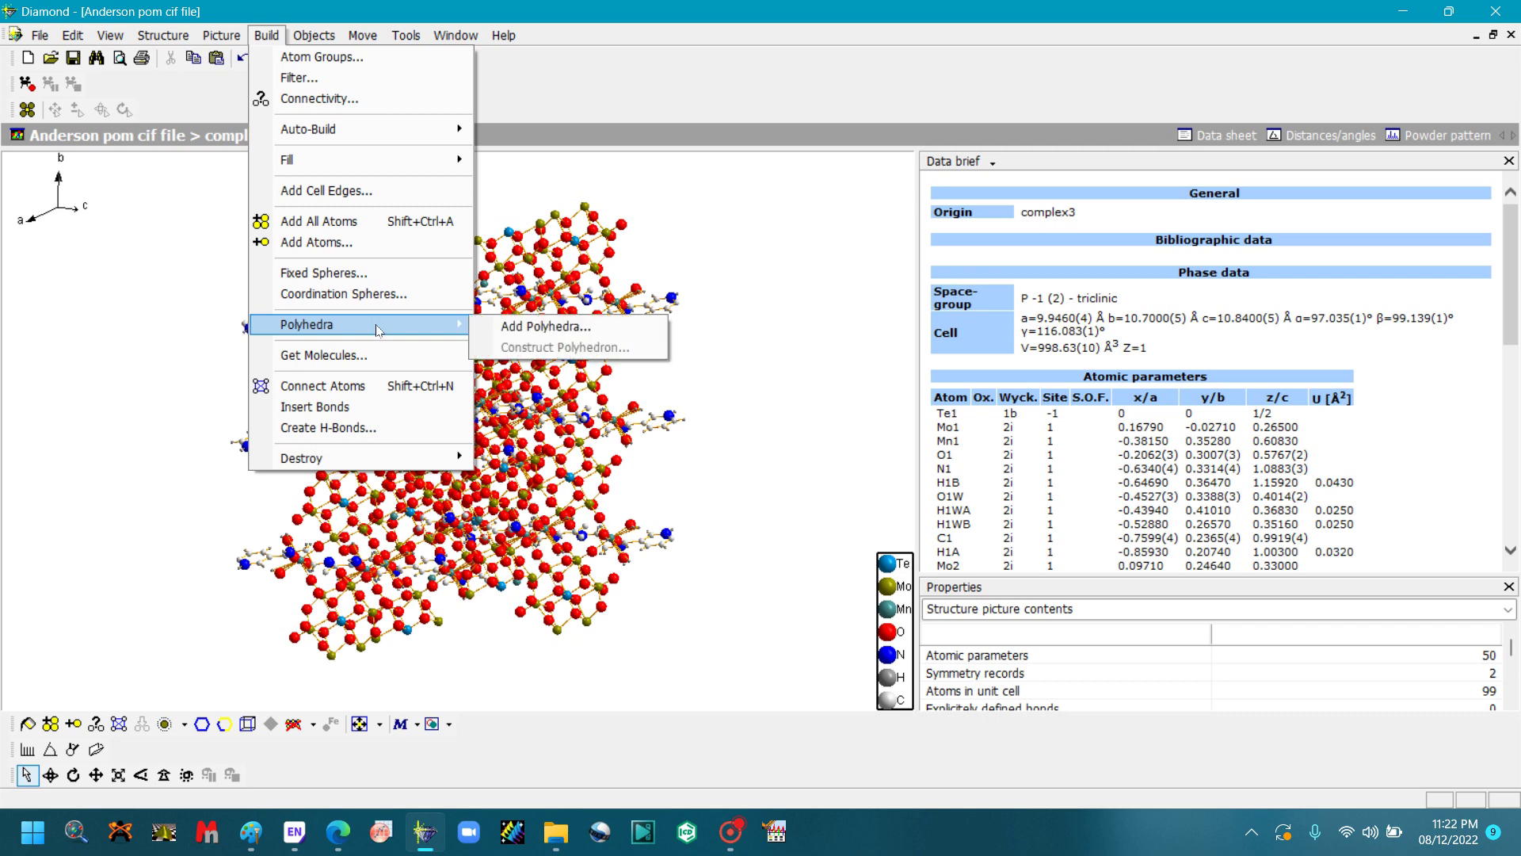
{"action": "left_click", "coordinate": [523, 333]}
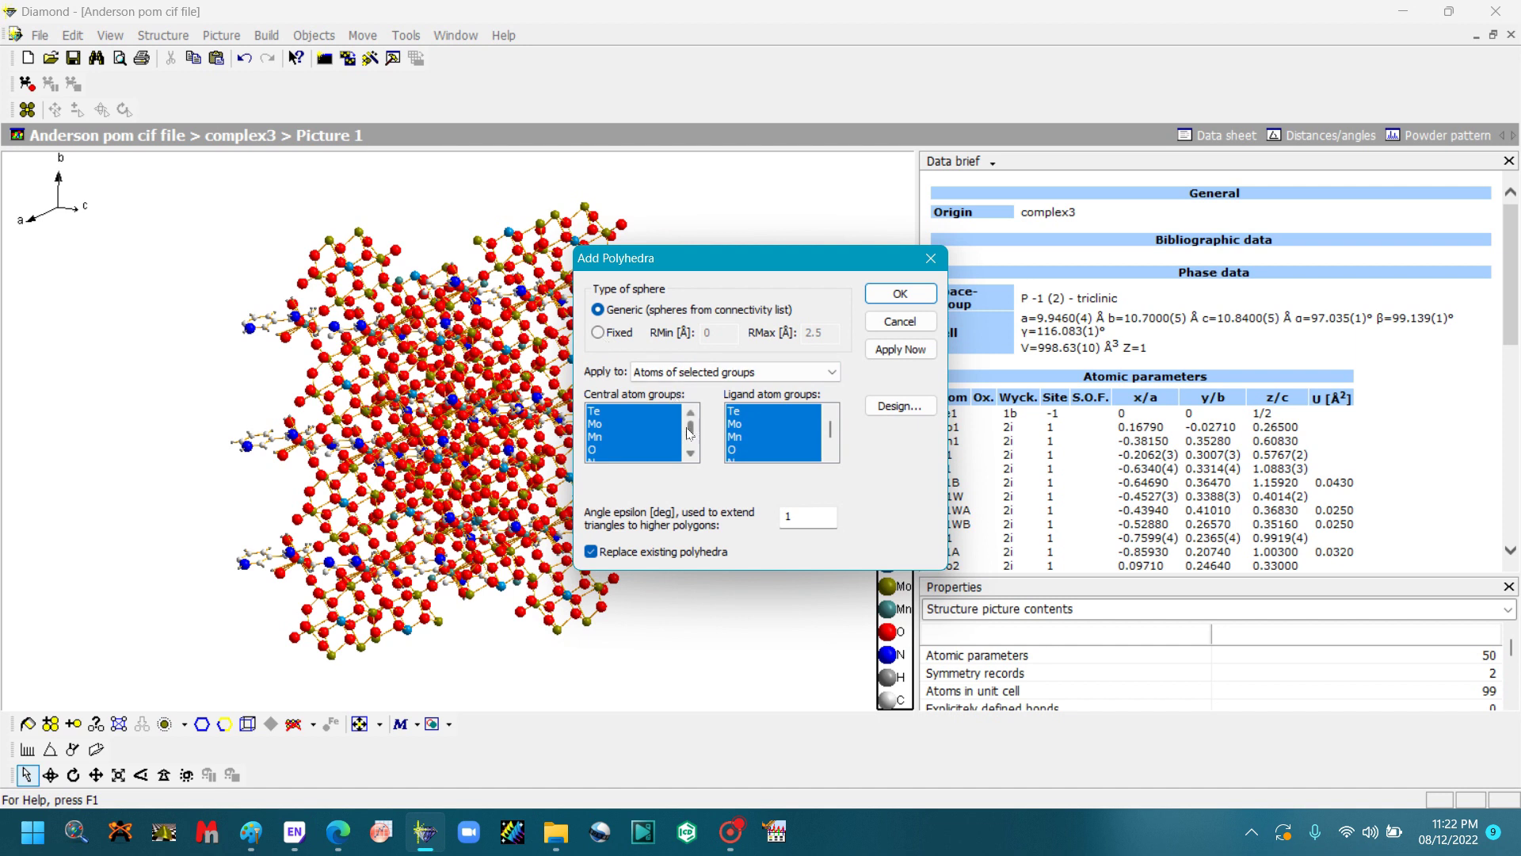
{"action": "mouse_move", "coordinate": [692, 433]}
{"action": "left_mouse_down"}
{"action": "mouse_move", "coordinate": [690, 413]}
{"action": "mouse_move", "coordinate": [690, 453]}
{"action": "mouse_move", "coordinate": [692, 417]}
{"action": "left_mouse_up"}
{"action": "left_click", "coordinate": [596, 426]}
Set the polyhedron design to purple fill and purple borders.
{"action": "left_click", "coordinate": [901, 406]}
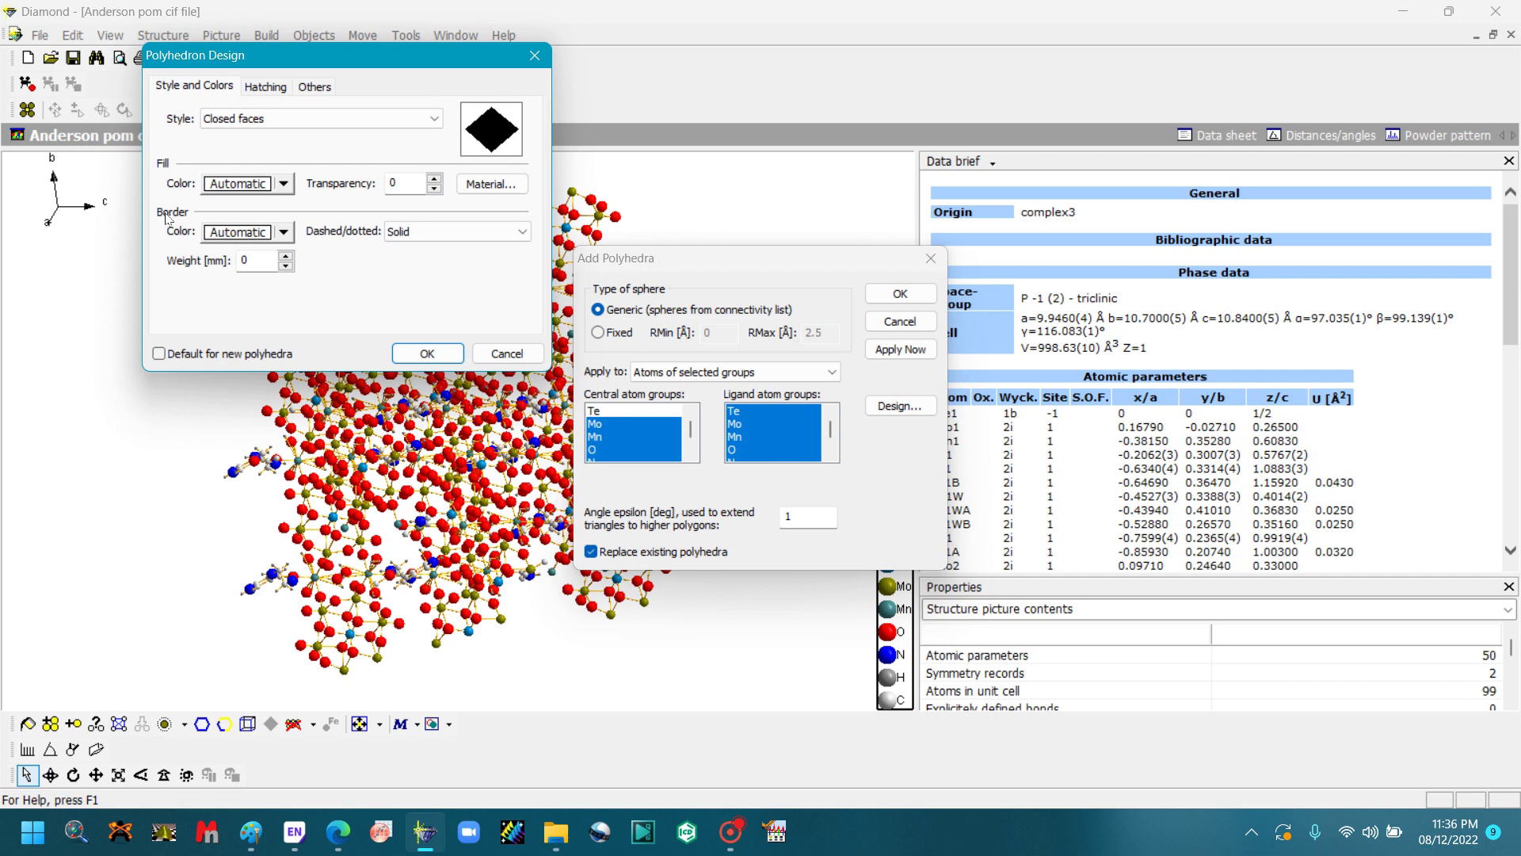
{"action": "left_click", "coordinate": [283, 185]}
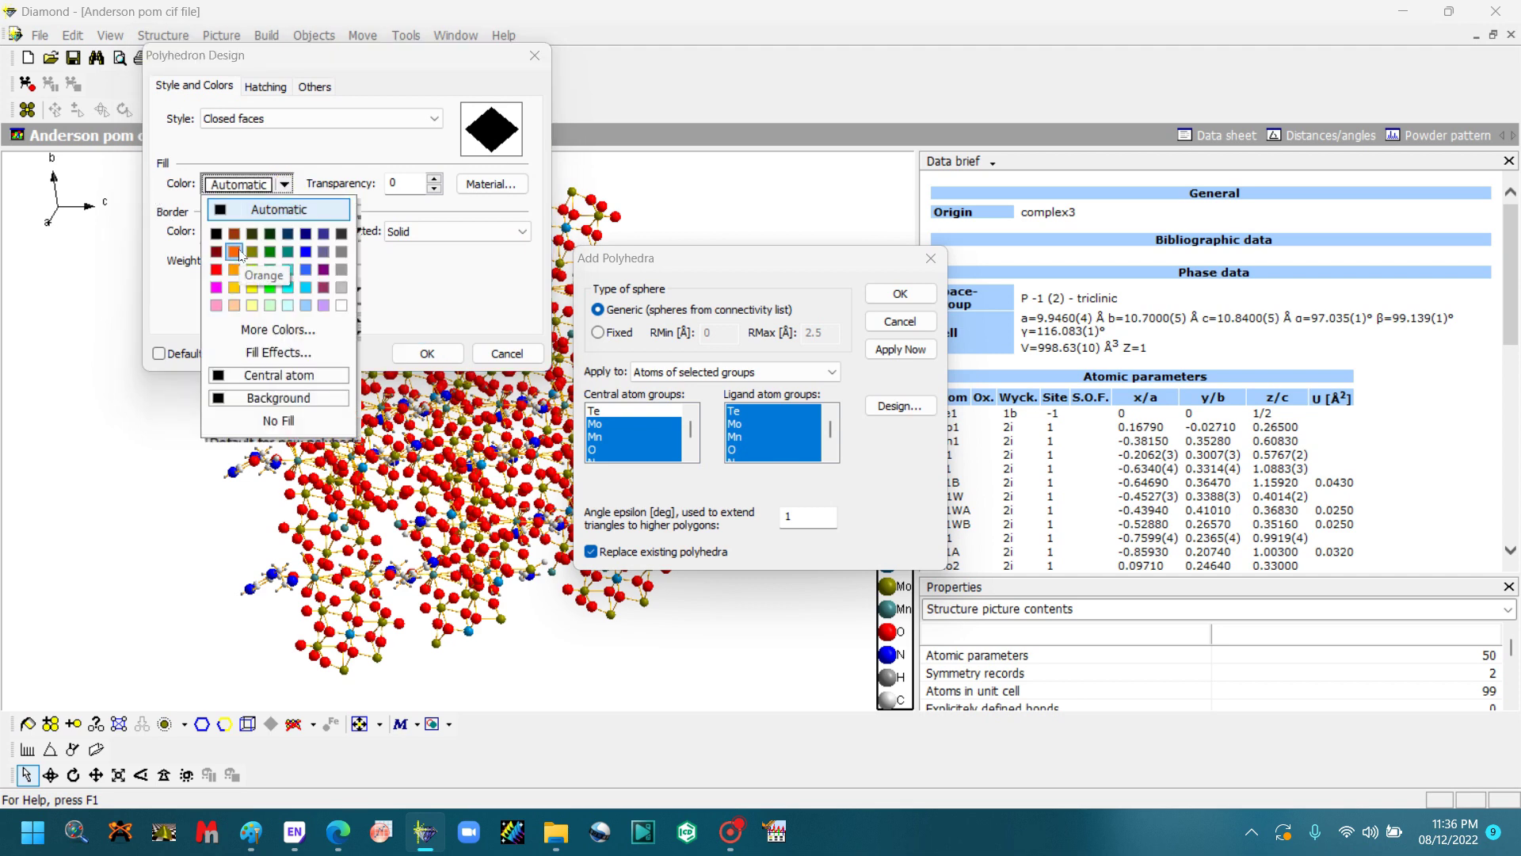
{"action": "left_click", "coordinate": [270, 269]}
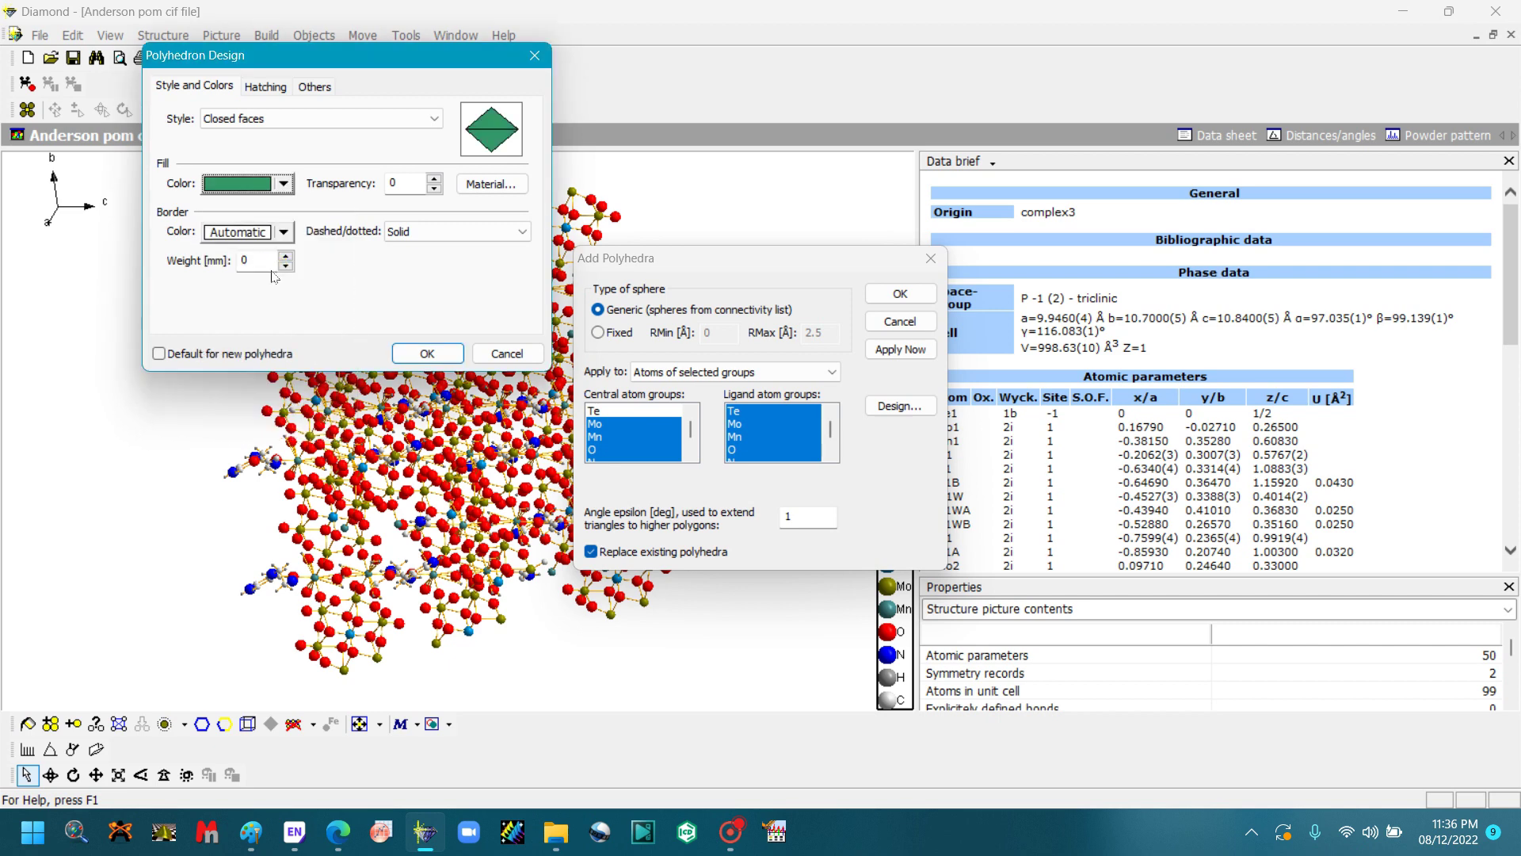
{"action": "left_click", "coordinate": [283, 185]}
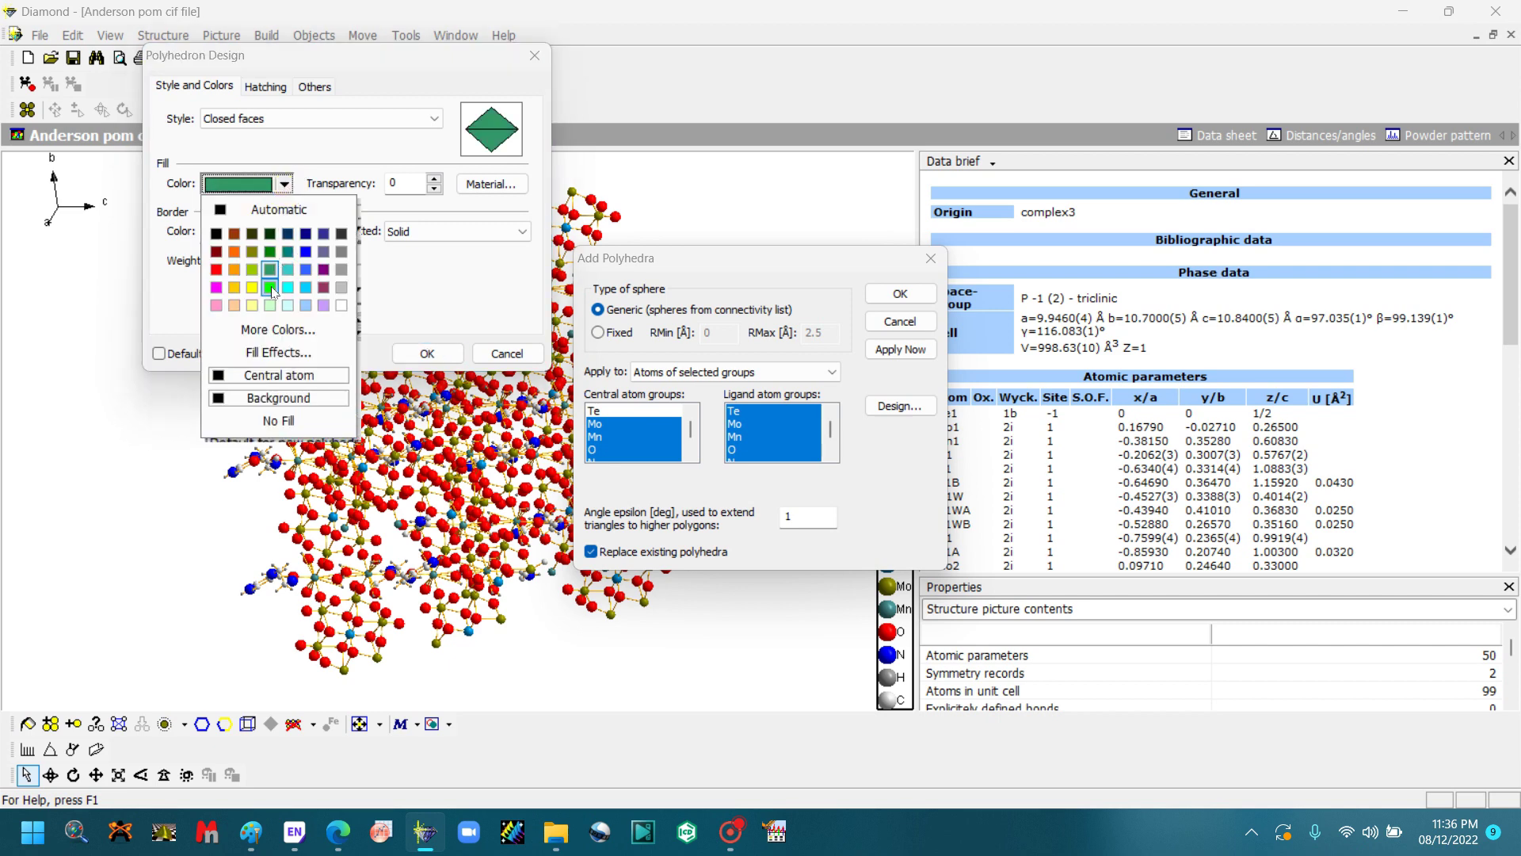
{"action": "left_click", "coordinate": [324, 271]}
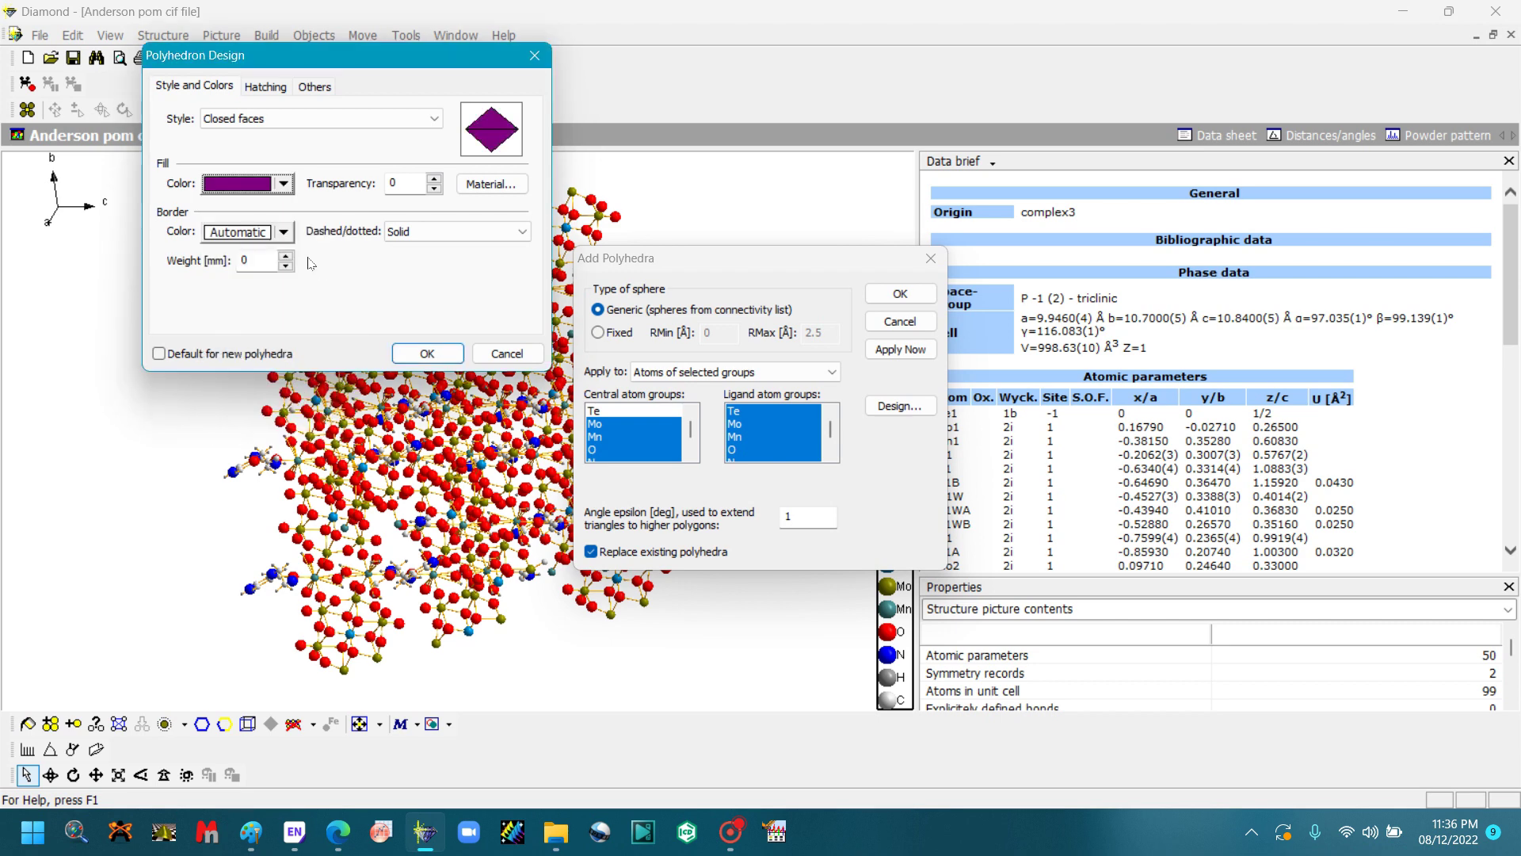
{"action": "left_click", "coordinate": [284, 232]}
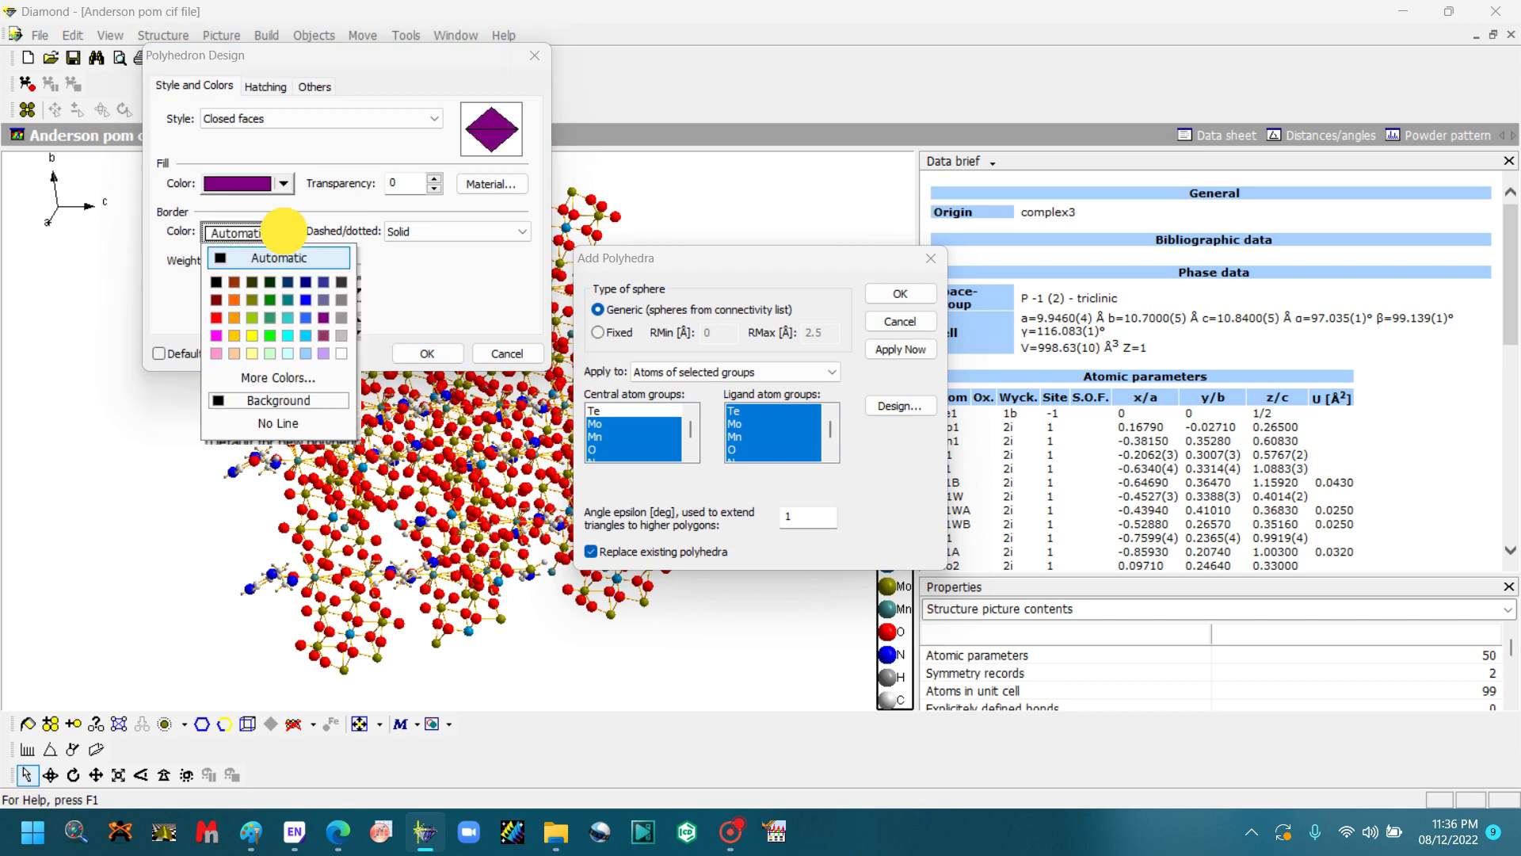
{"action": "left_click", "coordinate": [324, 318]}
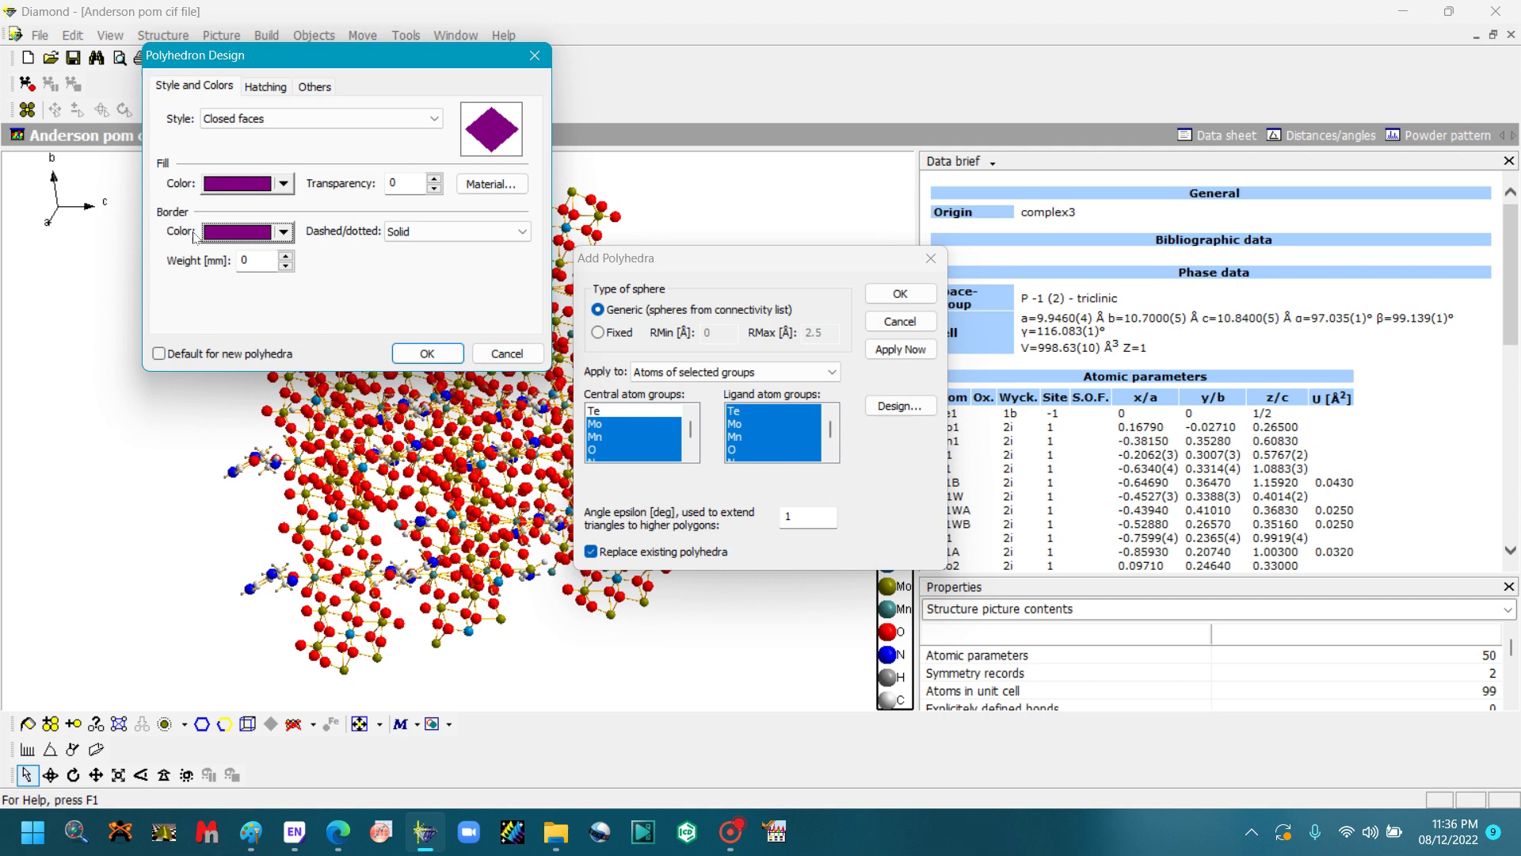
{"action": "left_click", "coordinate": [420, 351]}
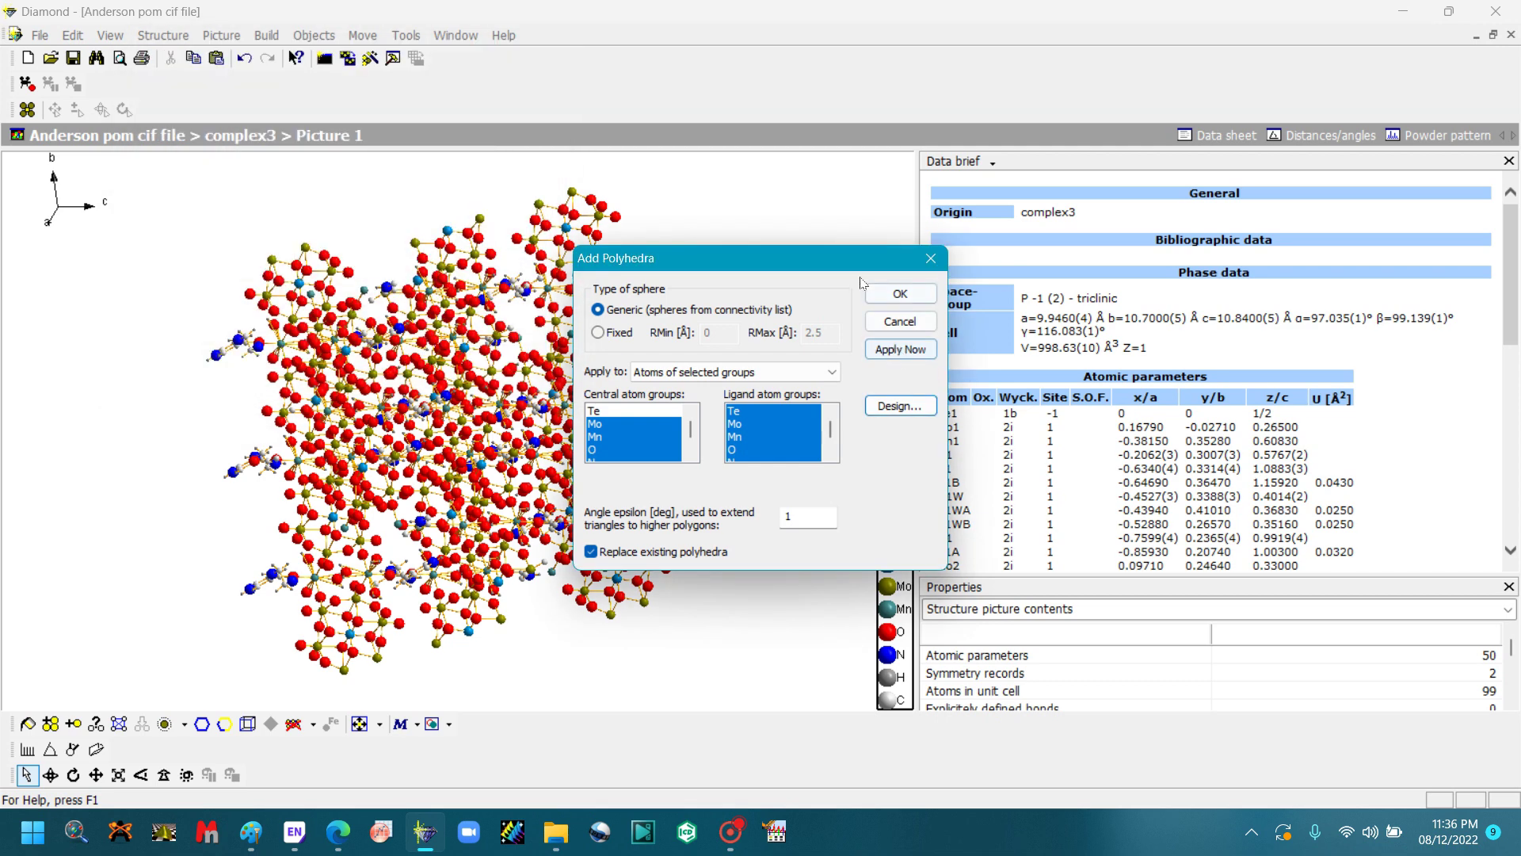
Apply to create 1230 purple polyhedra, then deselect Mn and select Te as central atoms.
{"action": "left_click_drag", "start_coordinate": [843, 253], "coordinate": [1065, 181]}
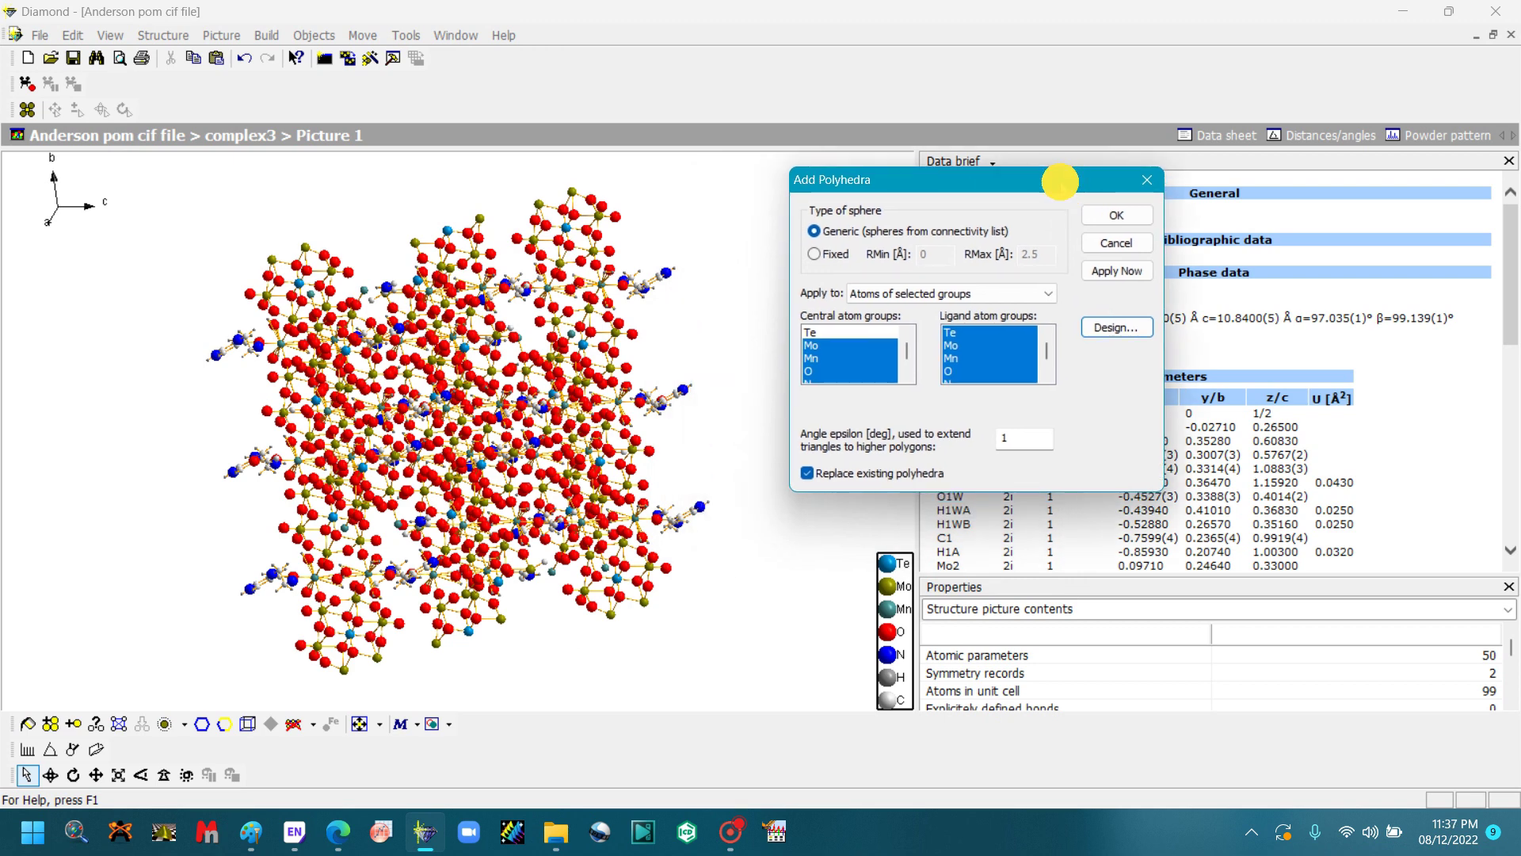
{"action": "left_click", "coordinate": [1146, 272]}
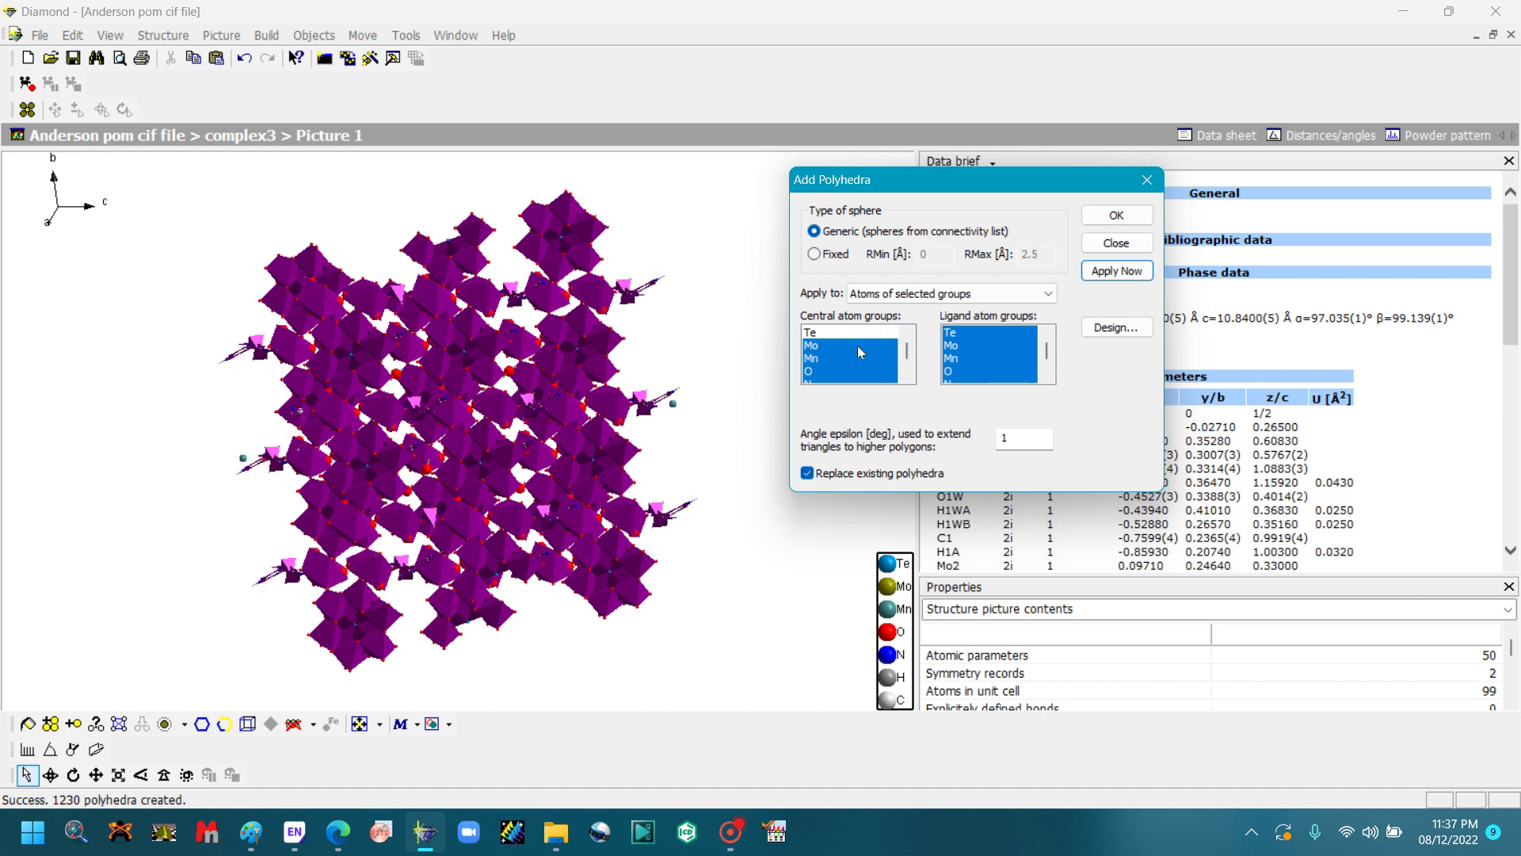
{"action": "left_click", "coordinate": [812, 363]}
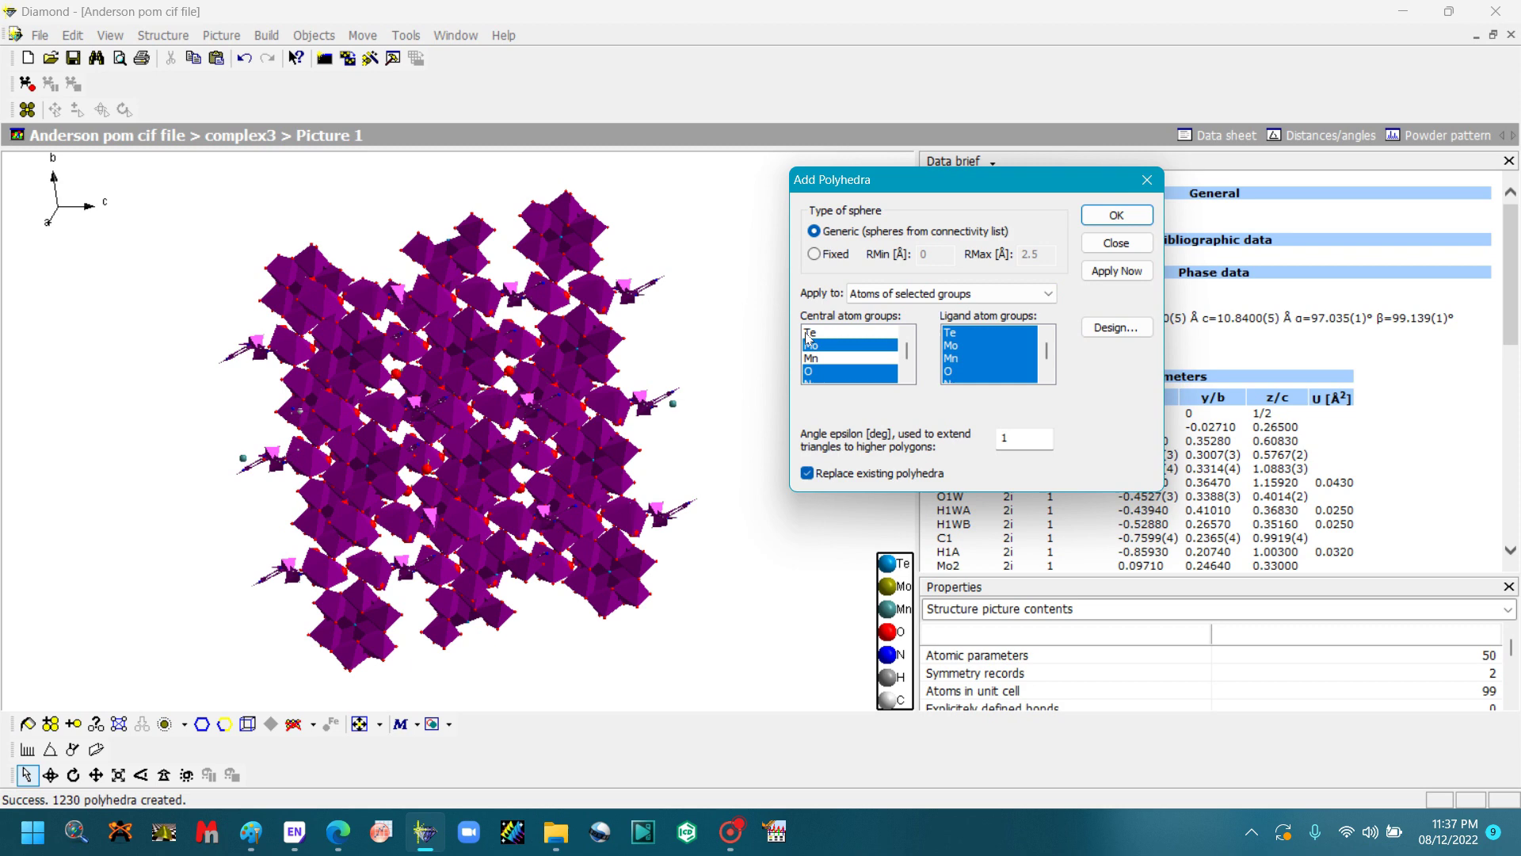
{"action": "left_click", "coordinate": [808, 334]}
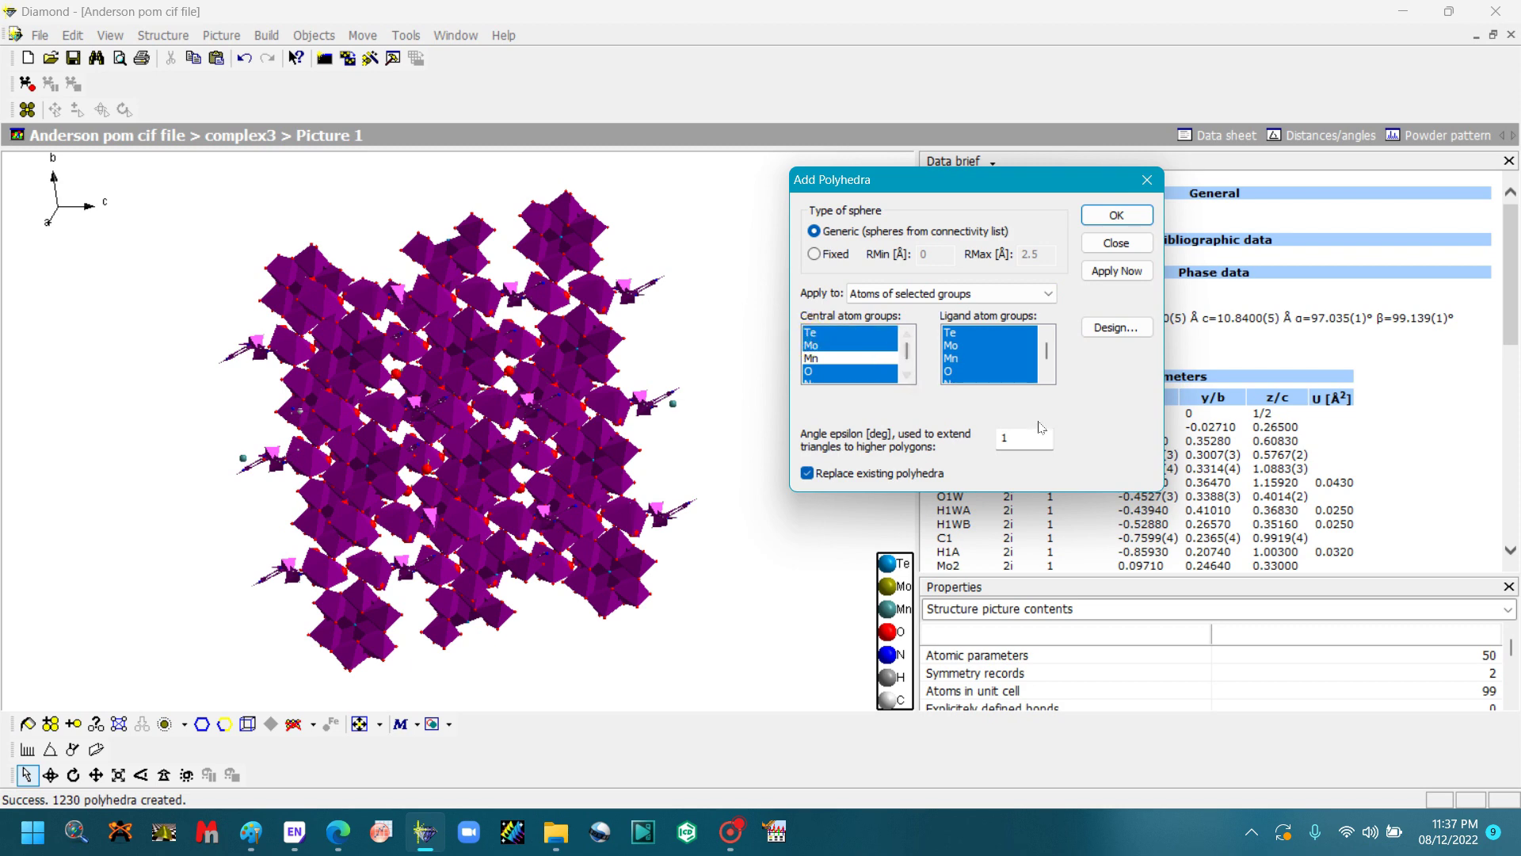
Apply cyan-filled, cyan-bordered polyhedra for 1430 in total, then deselect Mo.
{"action": "left_click", "coordinate": [1116, 327]}
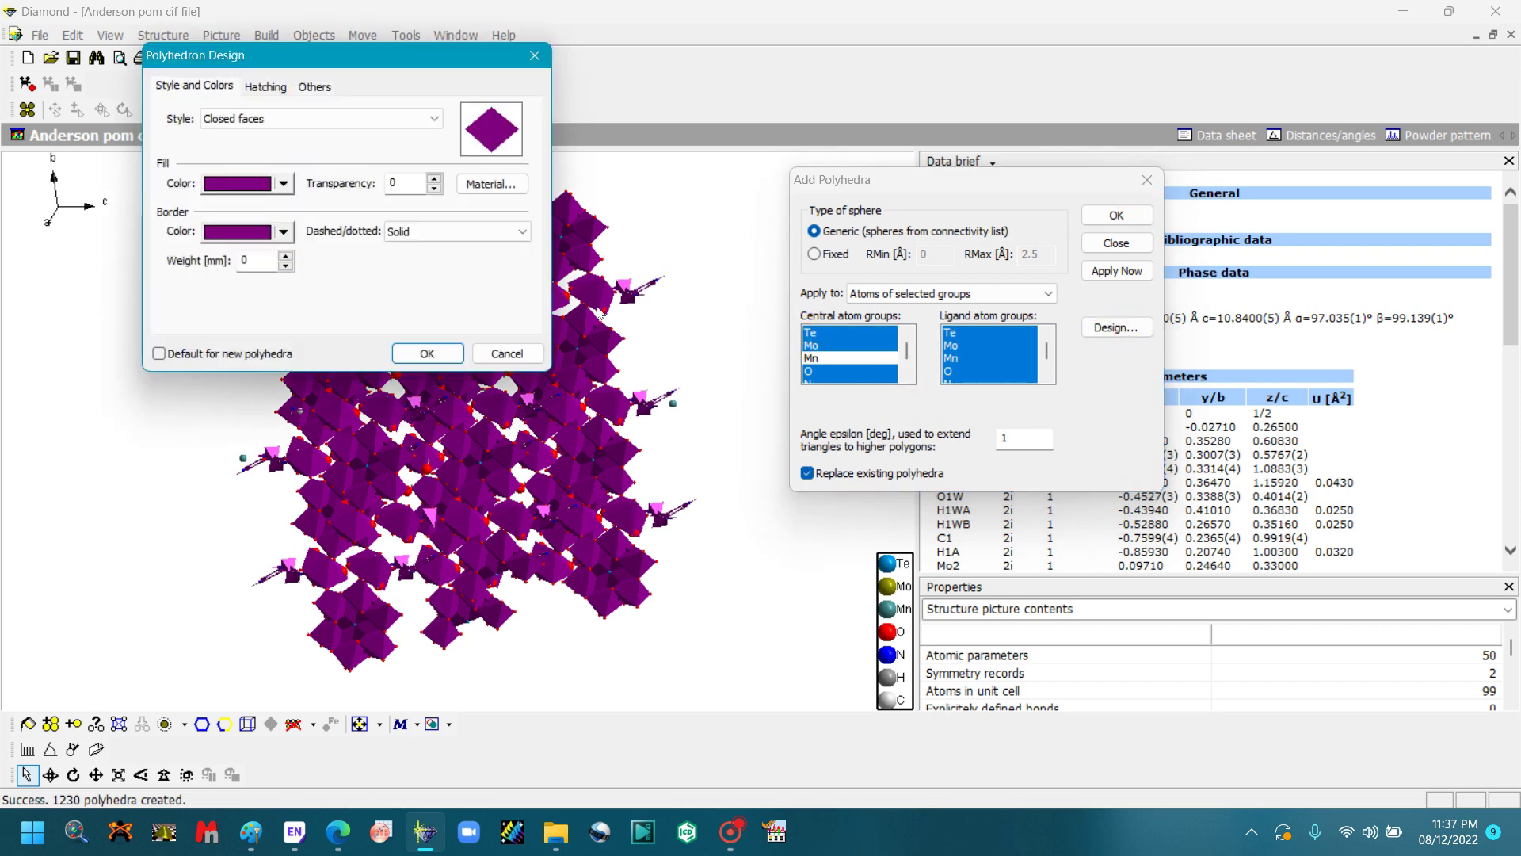
{"action": "left_click", "coordinate": [284, 183]}
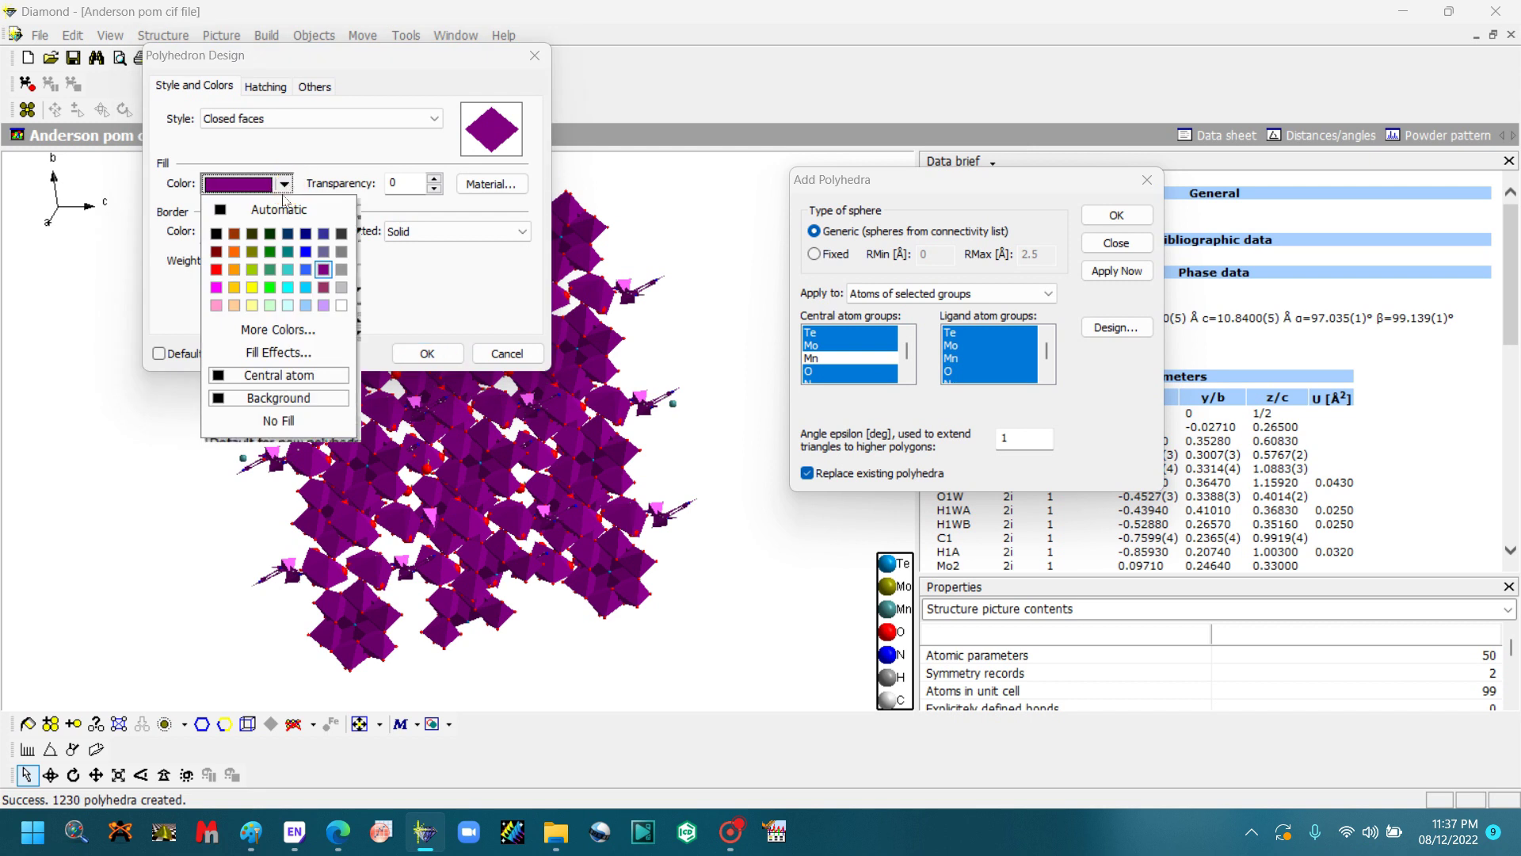
{"action": "left_click", "coordinate": [289, 288]}
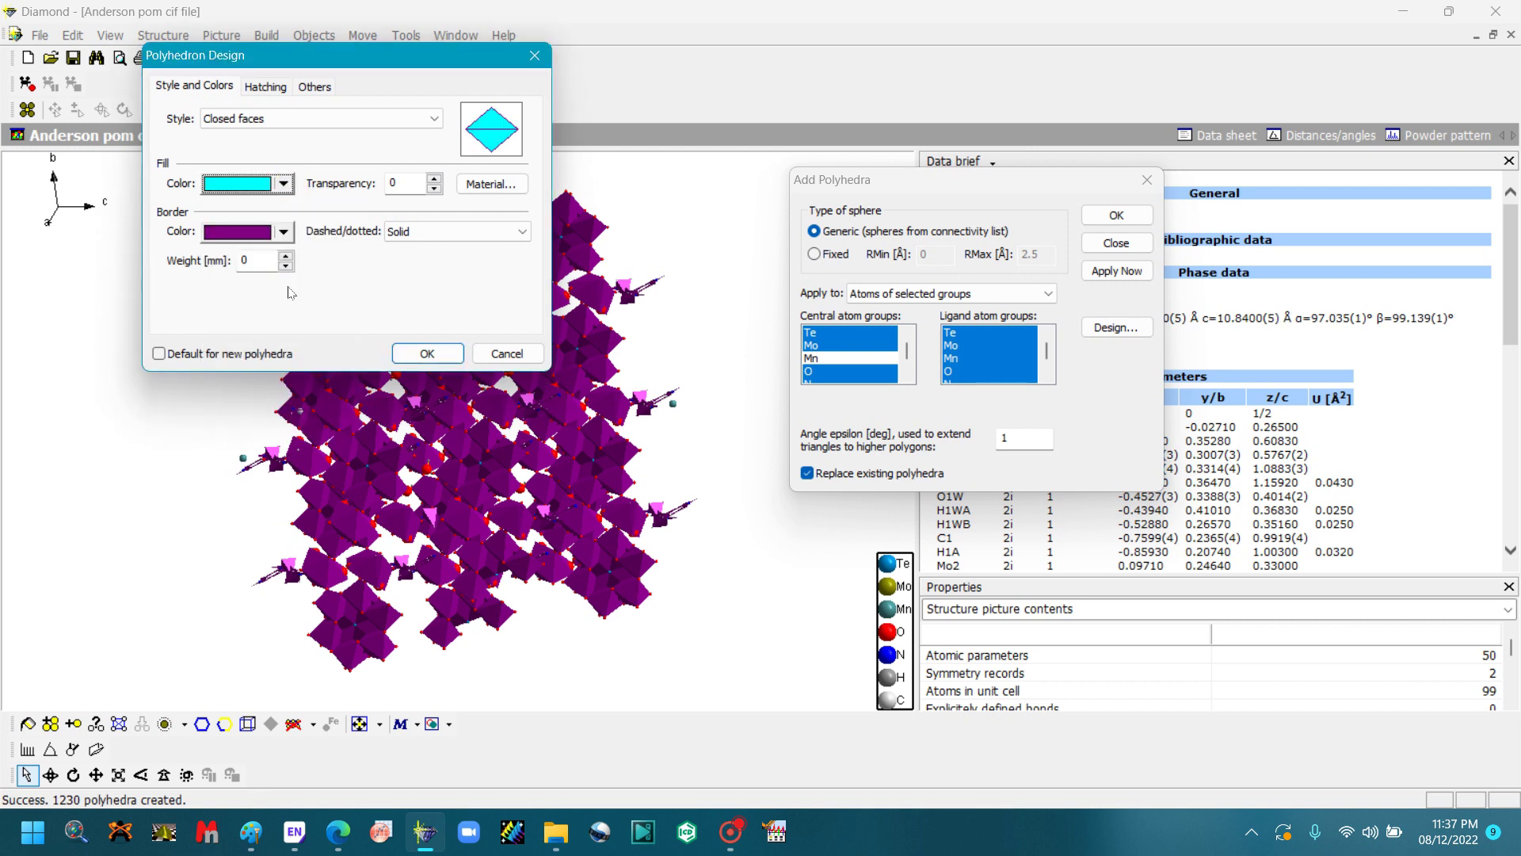
{"action": "left_click", "coordinate": [283, 232]}
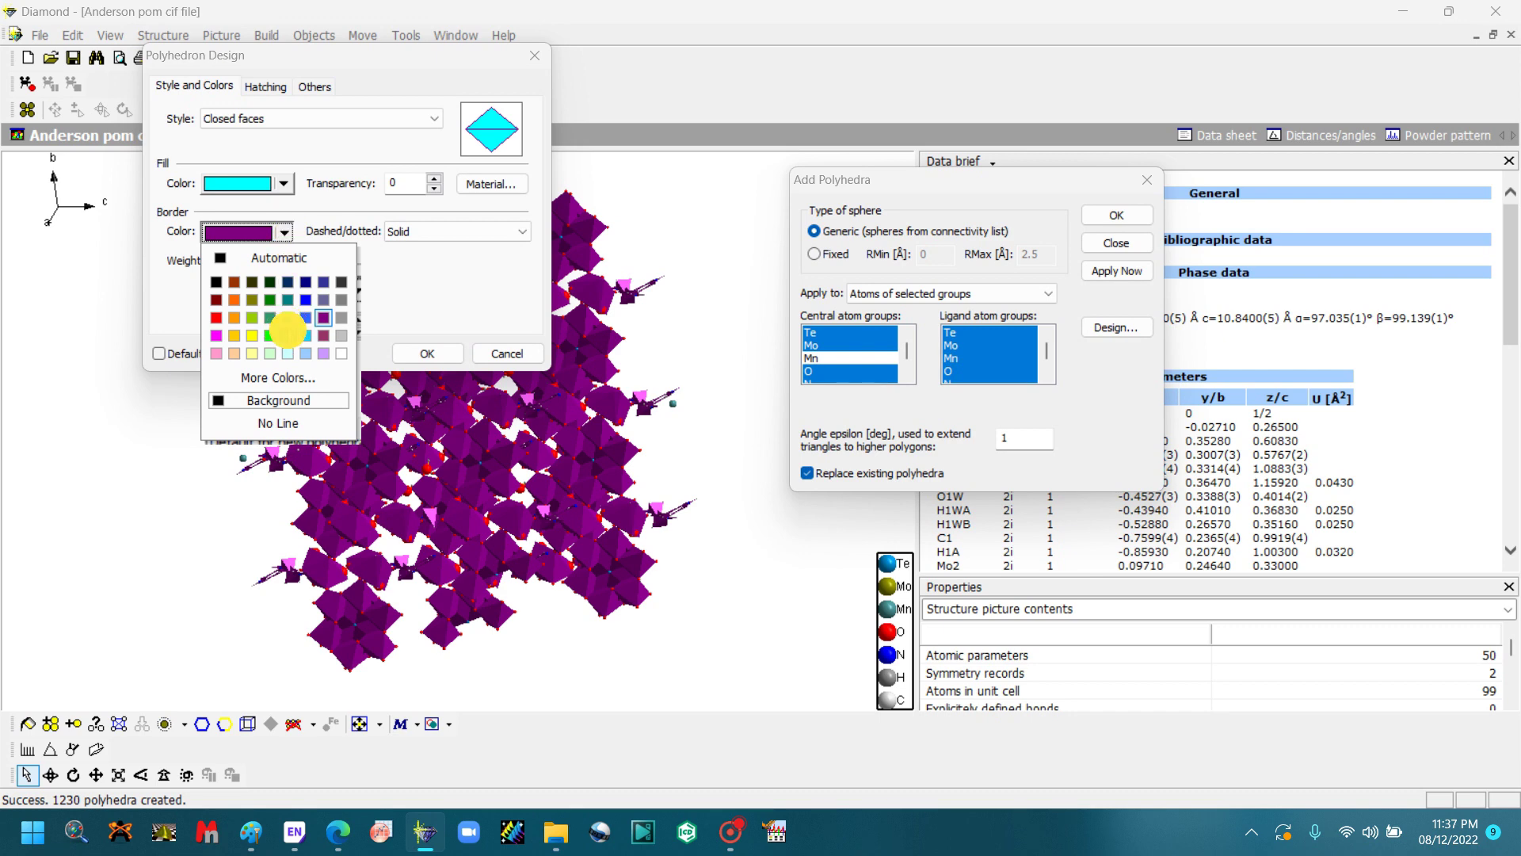
{"action": "left_click", "coordinate": [289, 336]}
{"action": "left_click", "coordinate": [401, 354]}
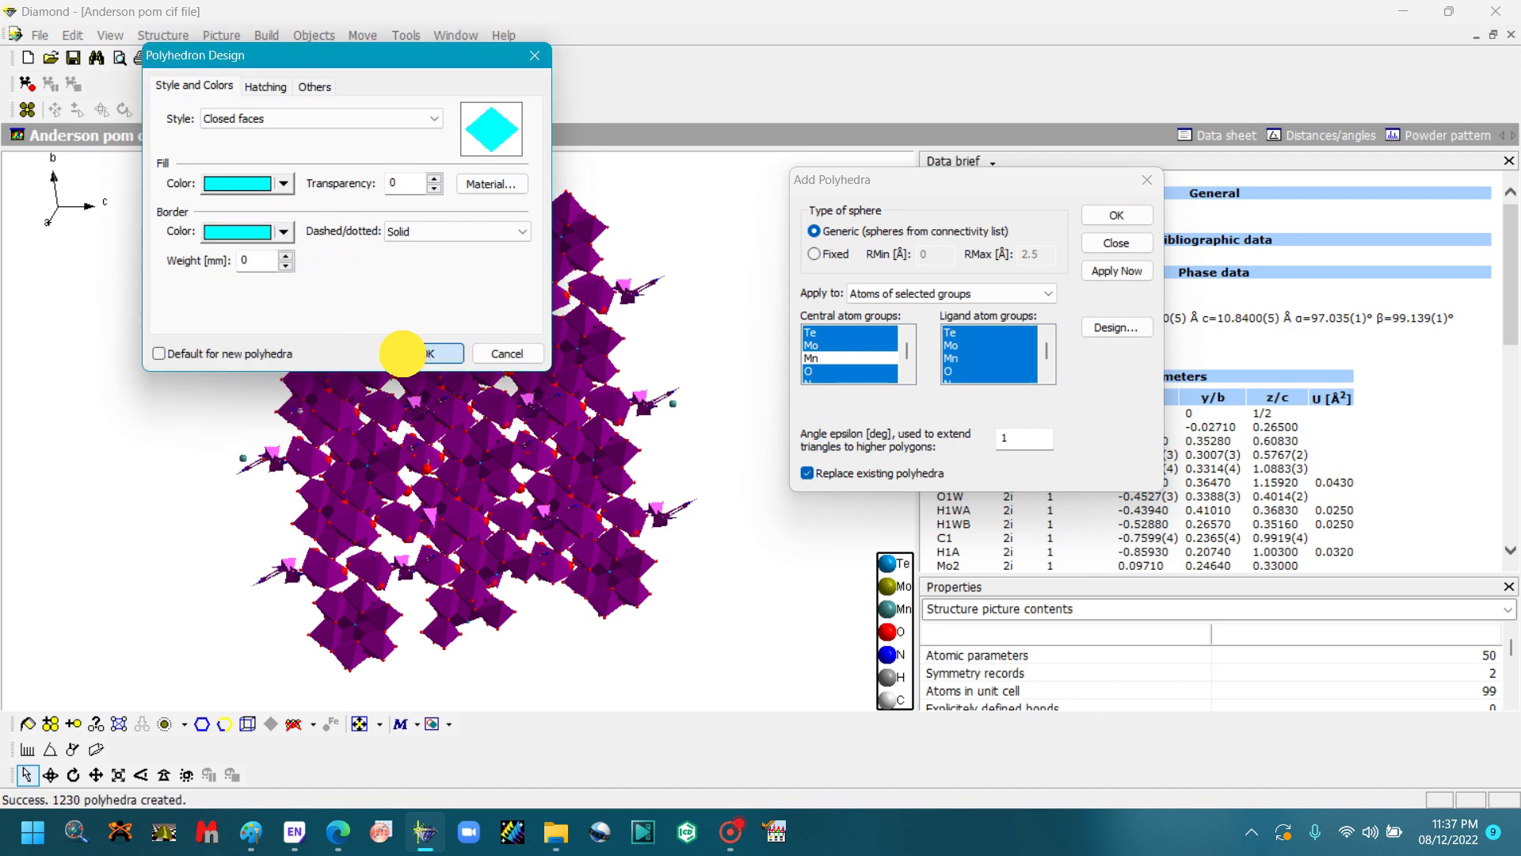
{"action": "left_click", "coordinate": [1103, 272]}
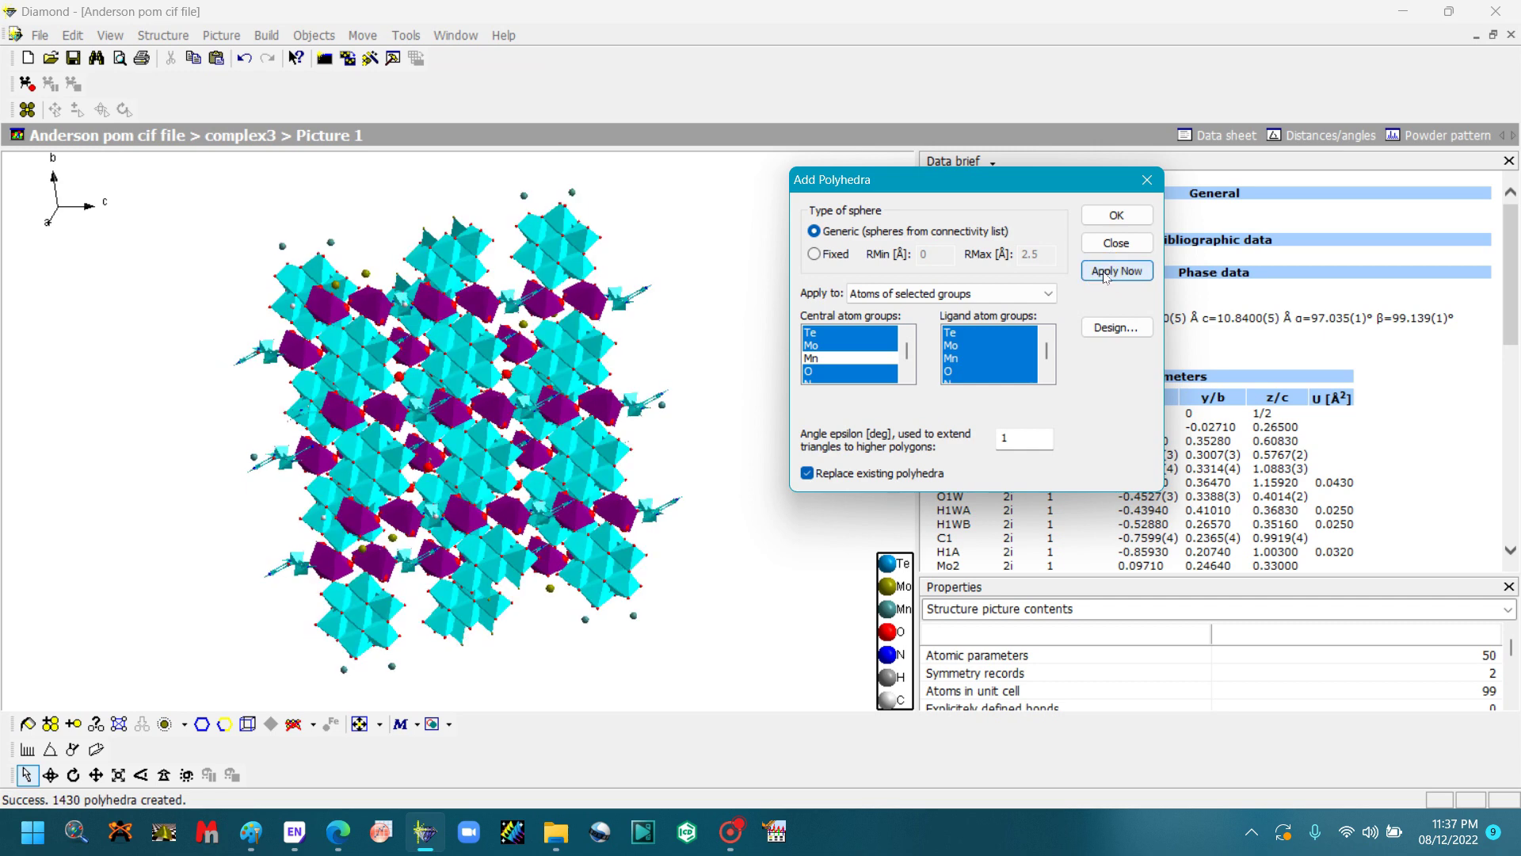
{"action": "left_click", "coordinate": [819, 347]}
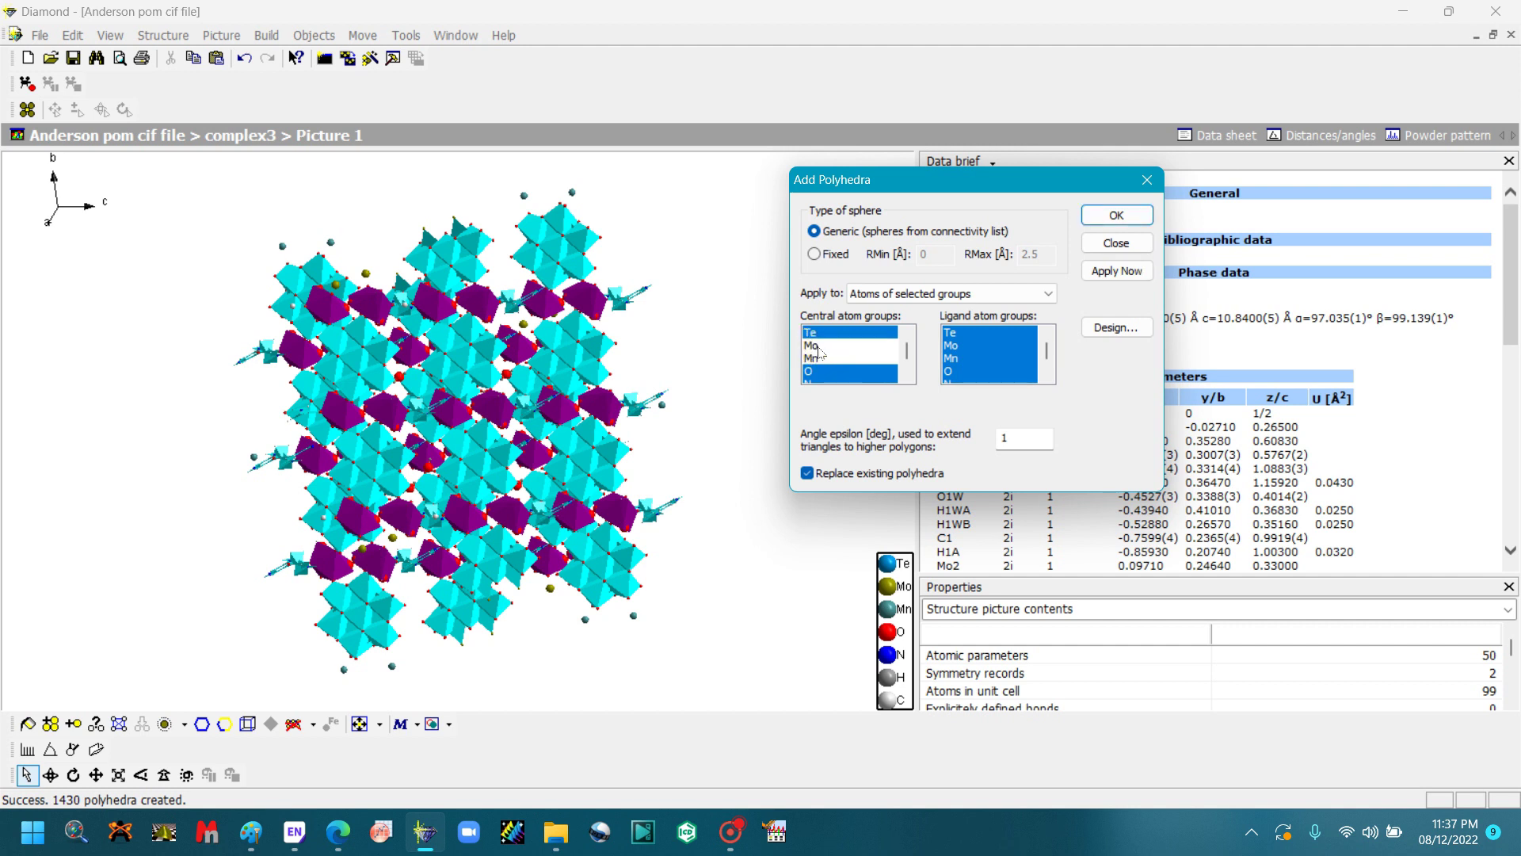
Add Mn-centred polyhedra with orange fill and orange border alongside the cyan ones.
{"action": "left_click", "coordinate": [816, 359]}
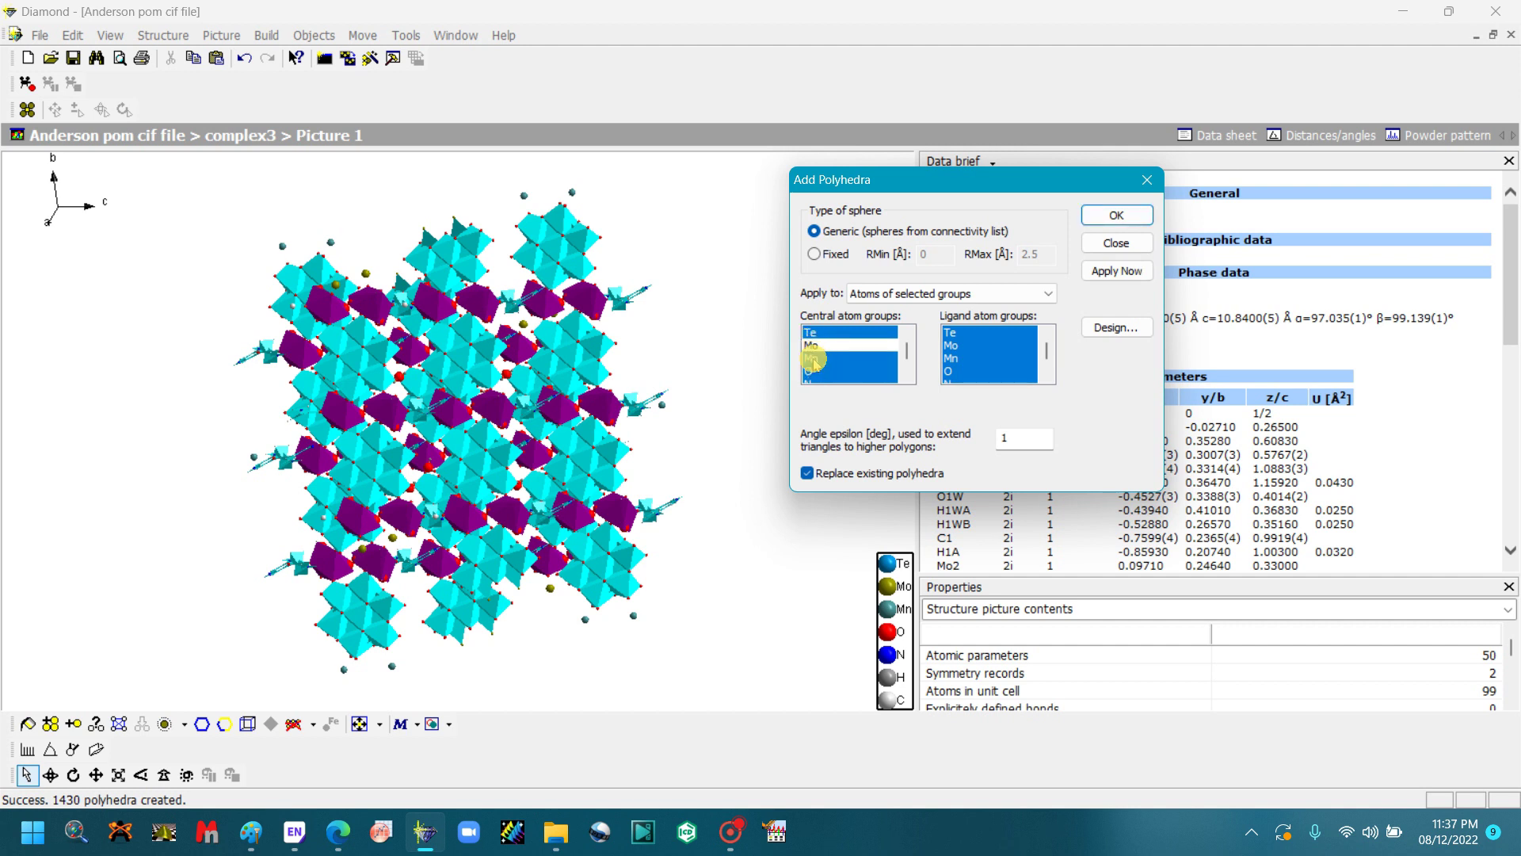
{"action": "left_click", "coordinate": [1129, 334]}
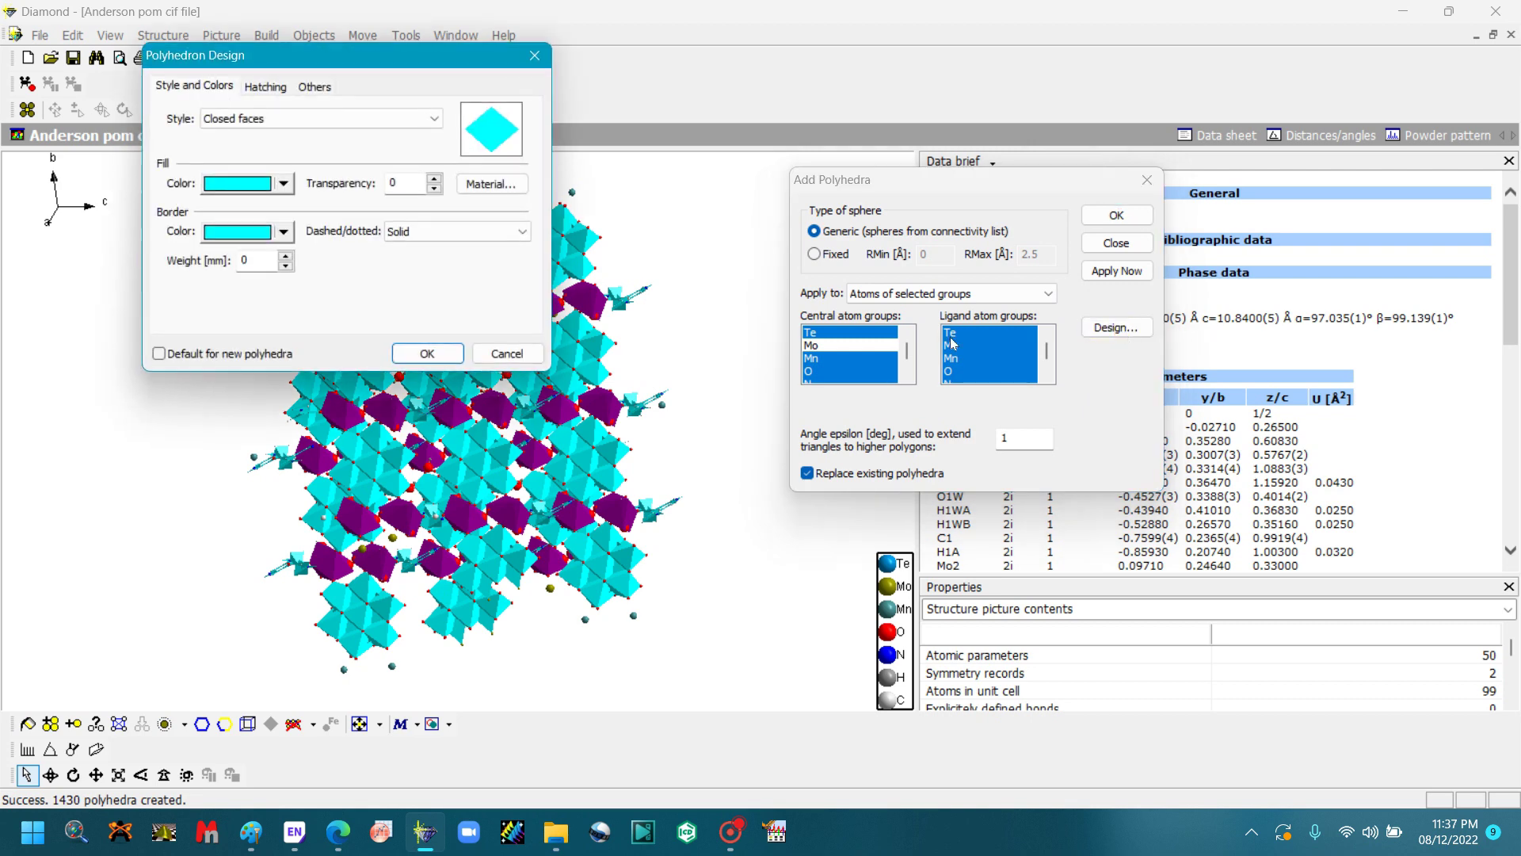
{"action": "left_click", "coordinate": [288, 185]}
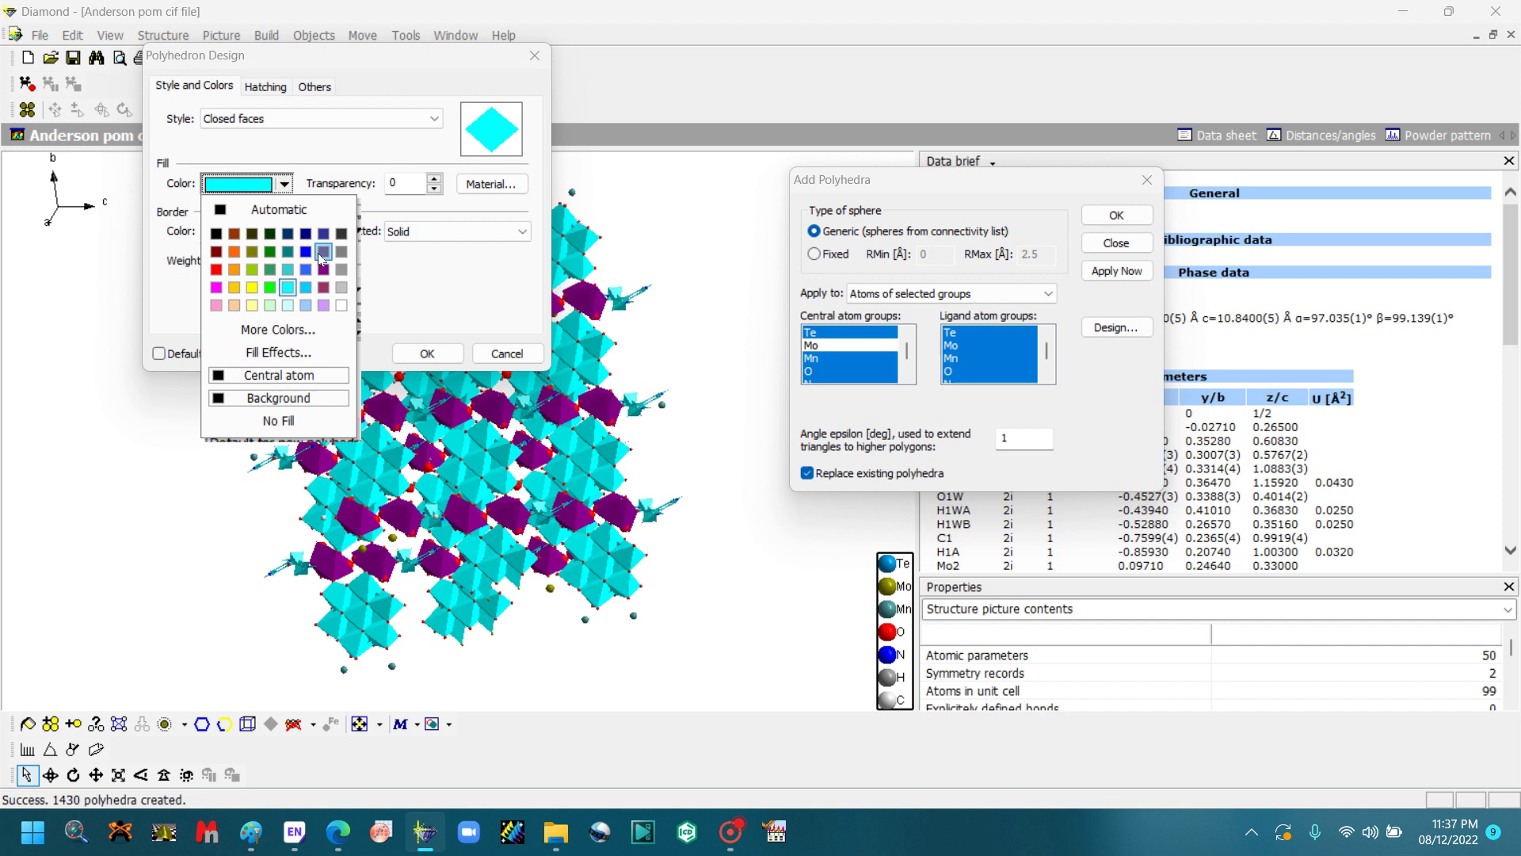
{"action": "left_click", "coordinate": [234, 252]}
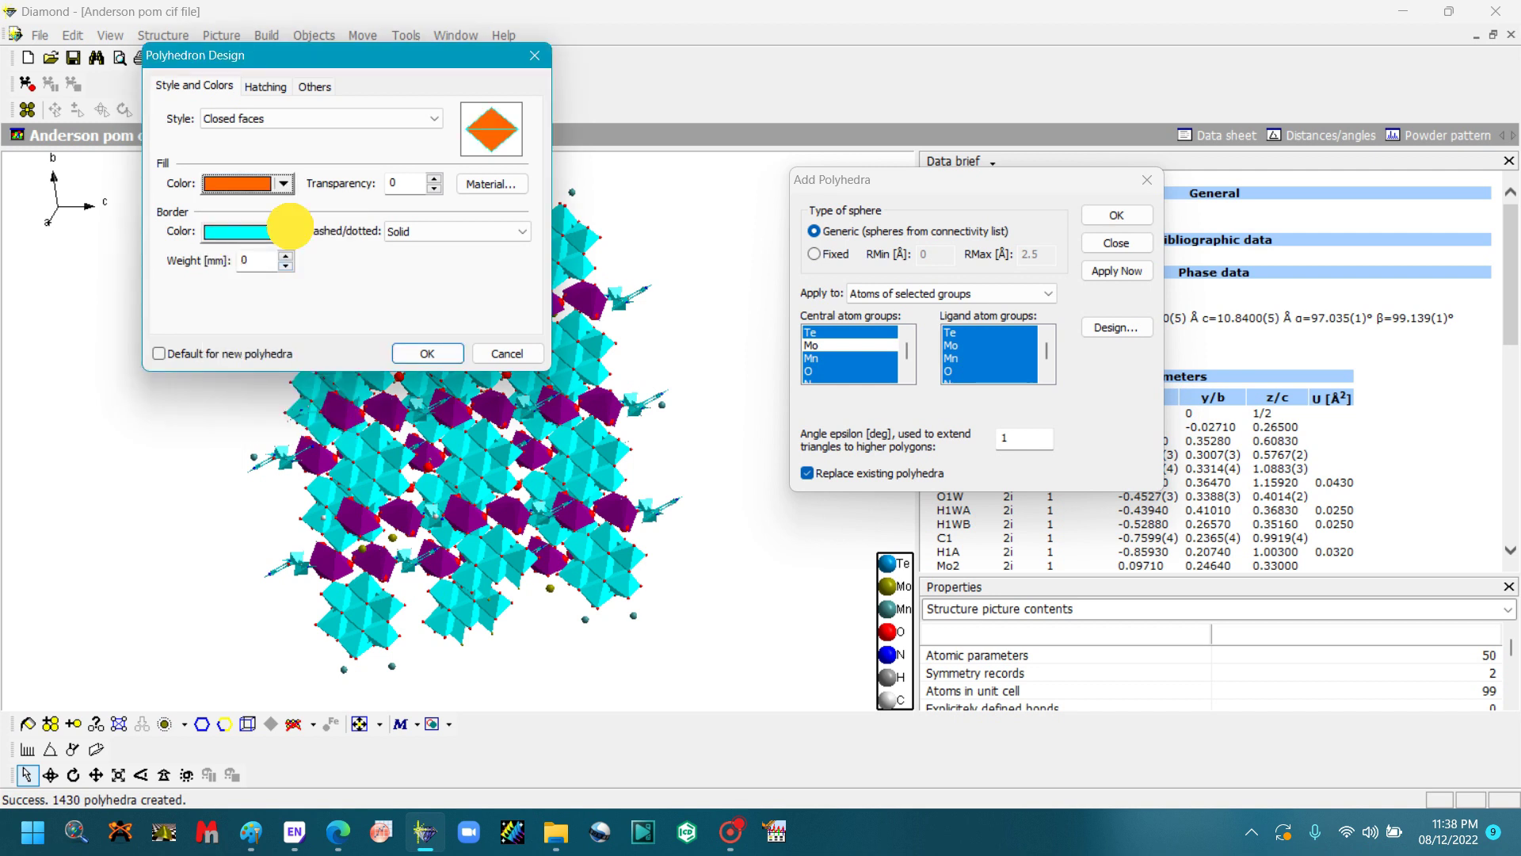
{"action": "left_click", "coordinate": [282, 232]}
{"action": "left_click", "coordinate": [236, 298]}
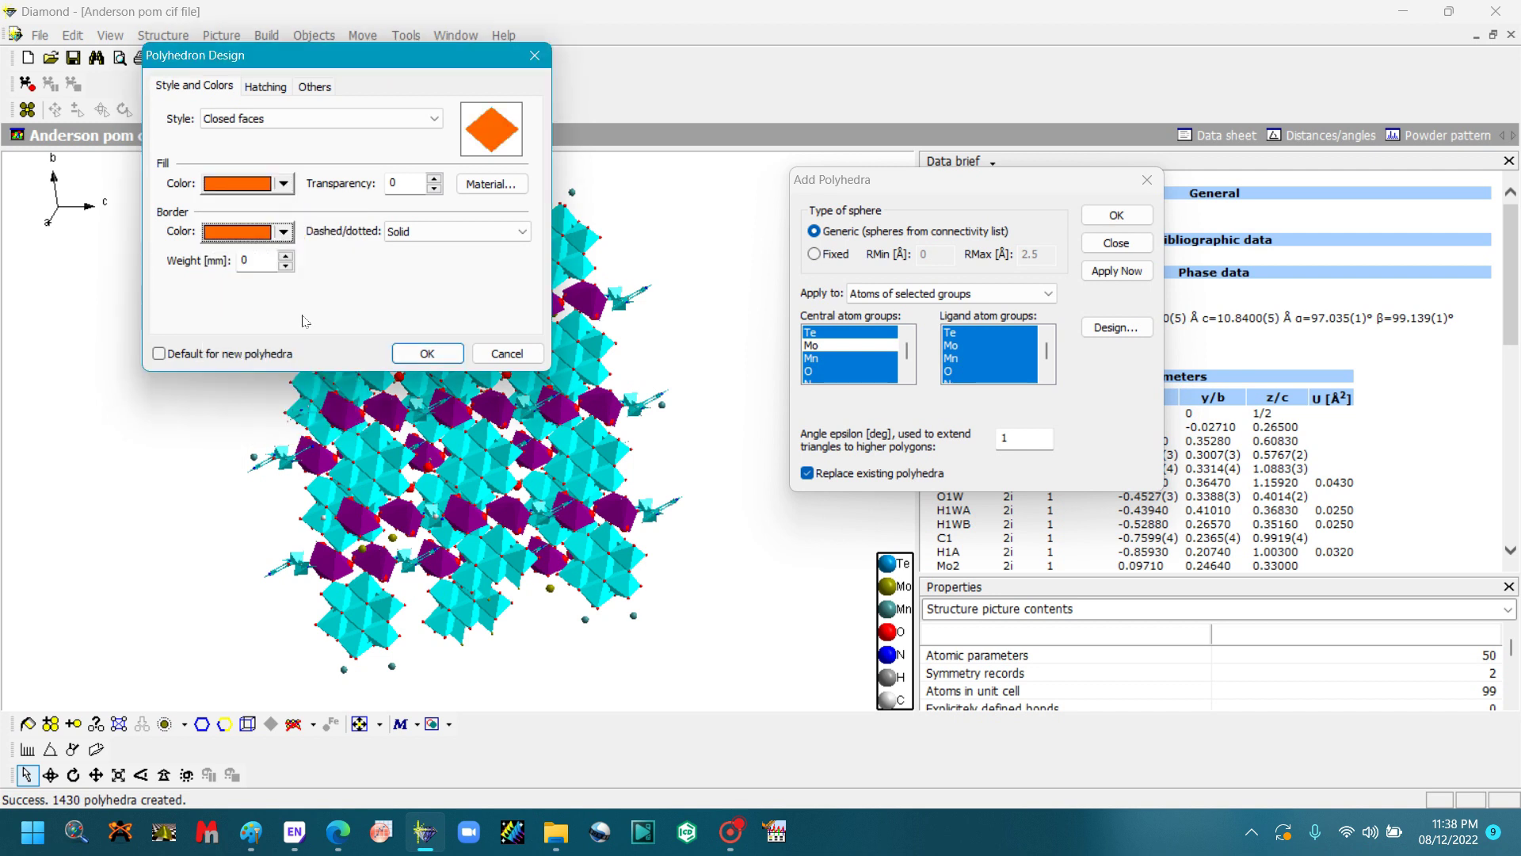
{"action": "left_click", "coordinate": [408, 351]}
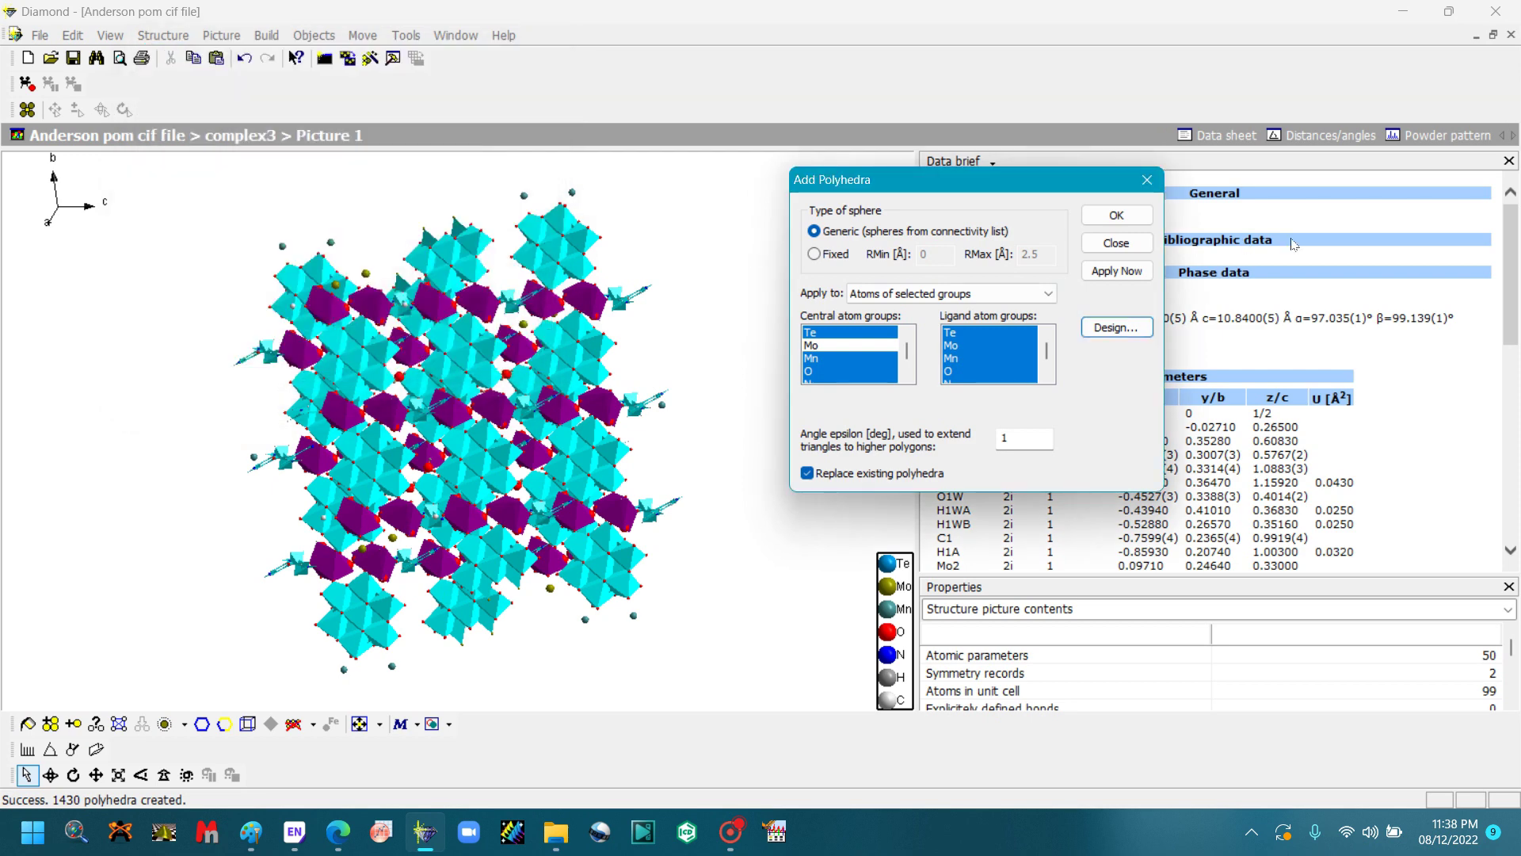
{"action": "left_click", "coordinate": [1125, 272]}
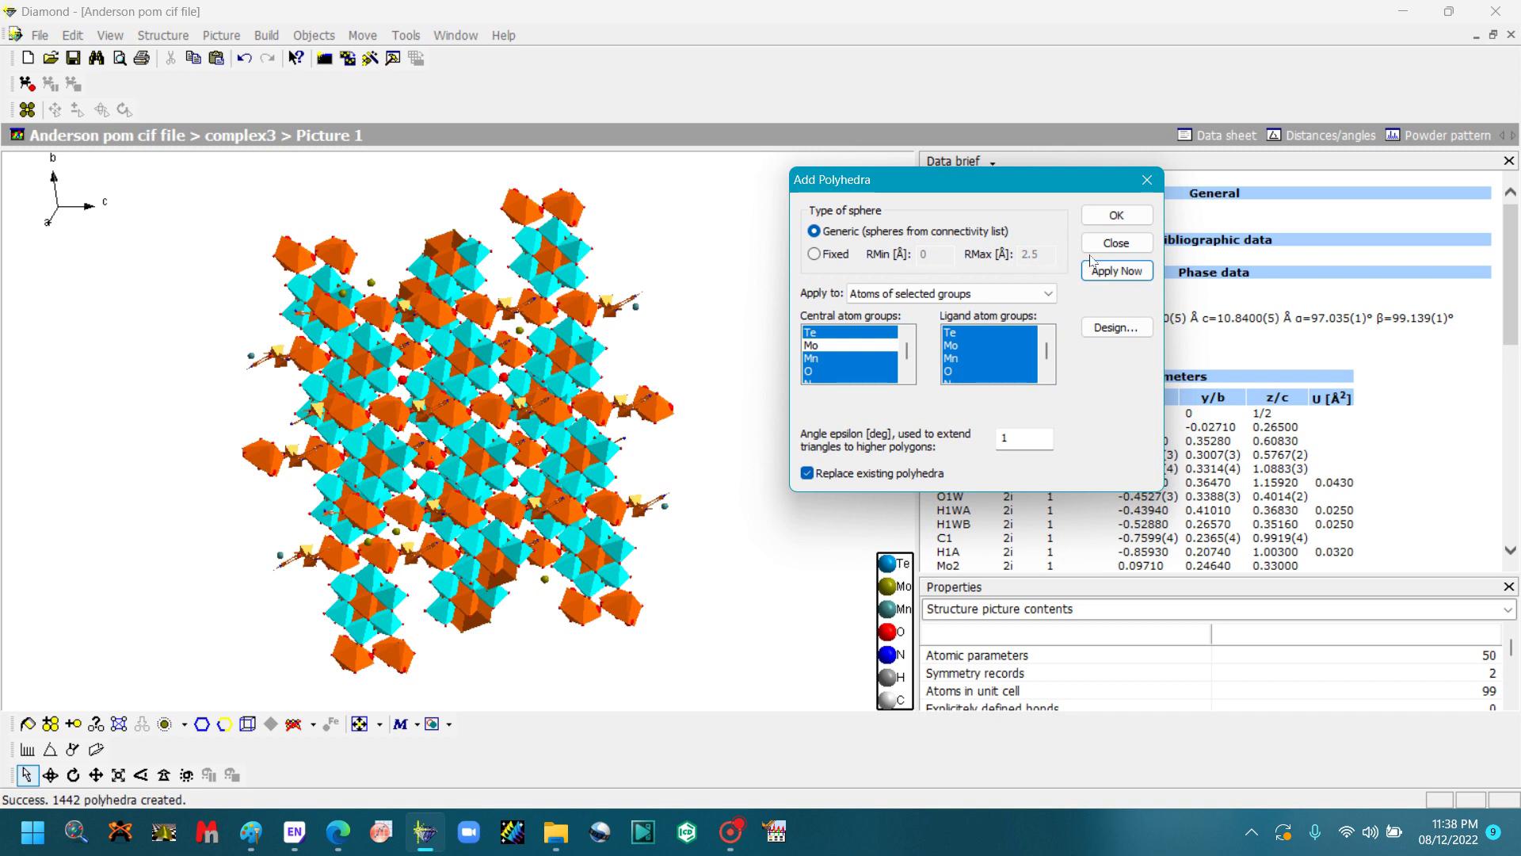
{"action": "left_click", "coordinate": [1115, 217]}
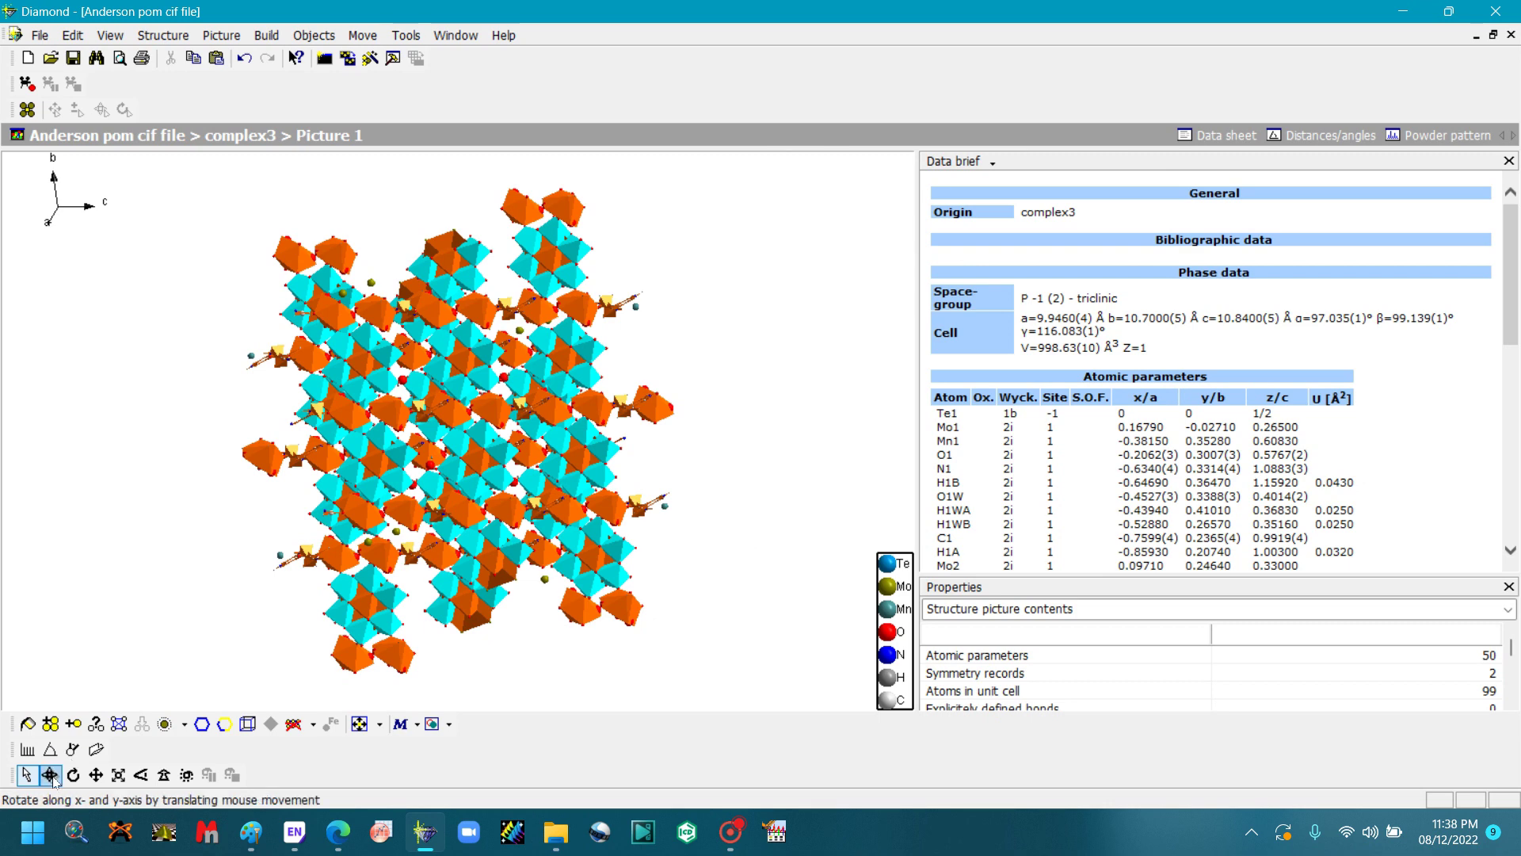
Rotate and tilt the structure into a new orientation.
{"action": "left_click", "coordinate": [50, 773]}
{"action": "left_click", "coordinate": [423, 480]}
{"action": "left_click_drag", "start_coordinate": [423, 479], "coordinate": [526, 516]}
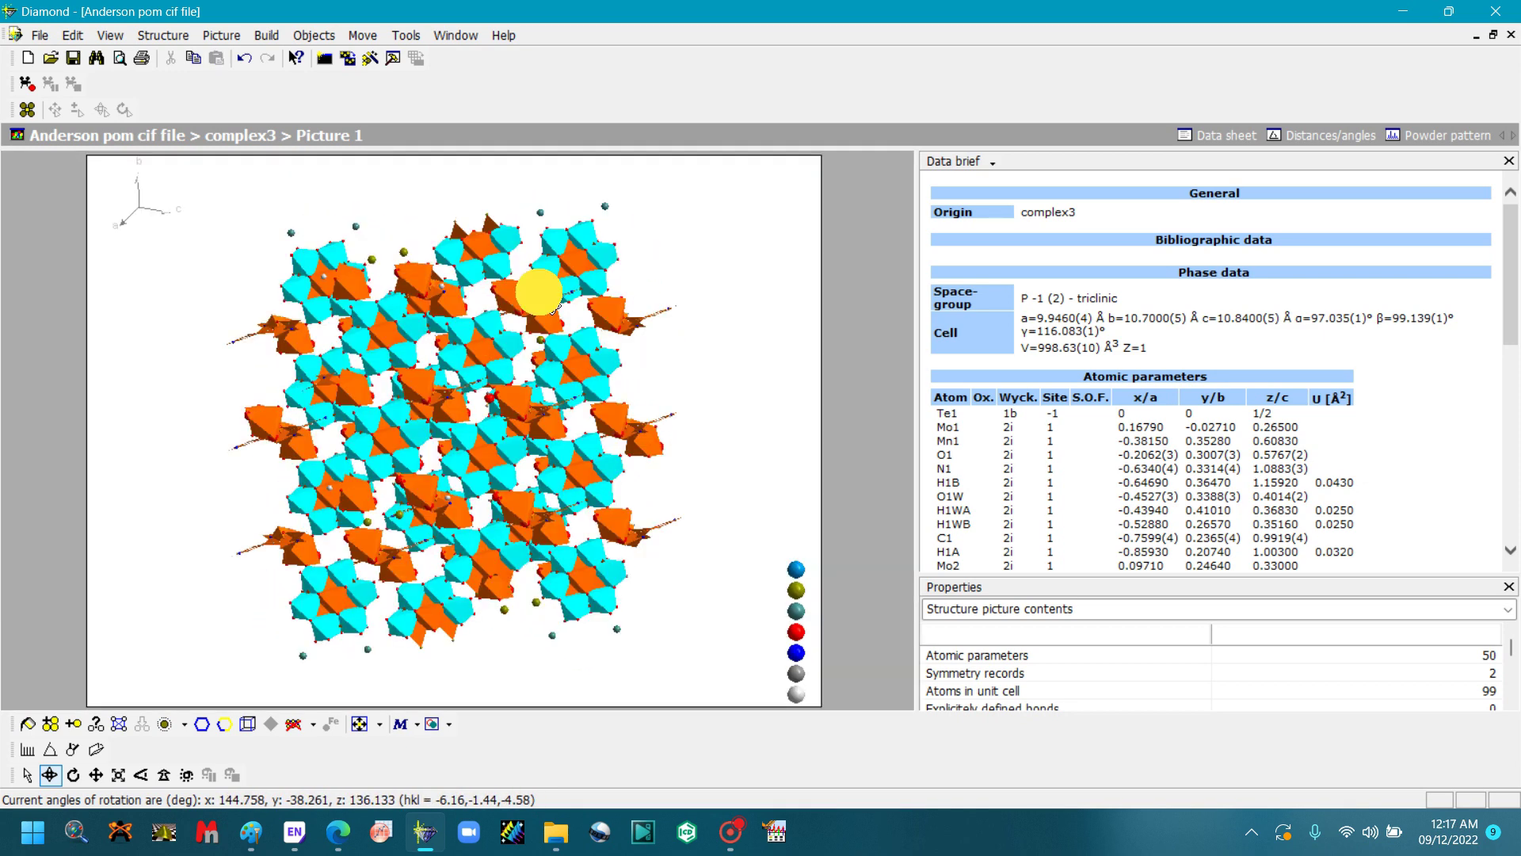
{"action": "left_click_drag", "start_coordinate": [554, 307], "coordinate": [528, 334]}
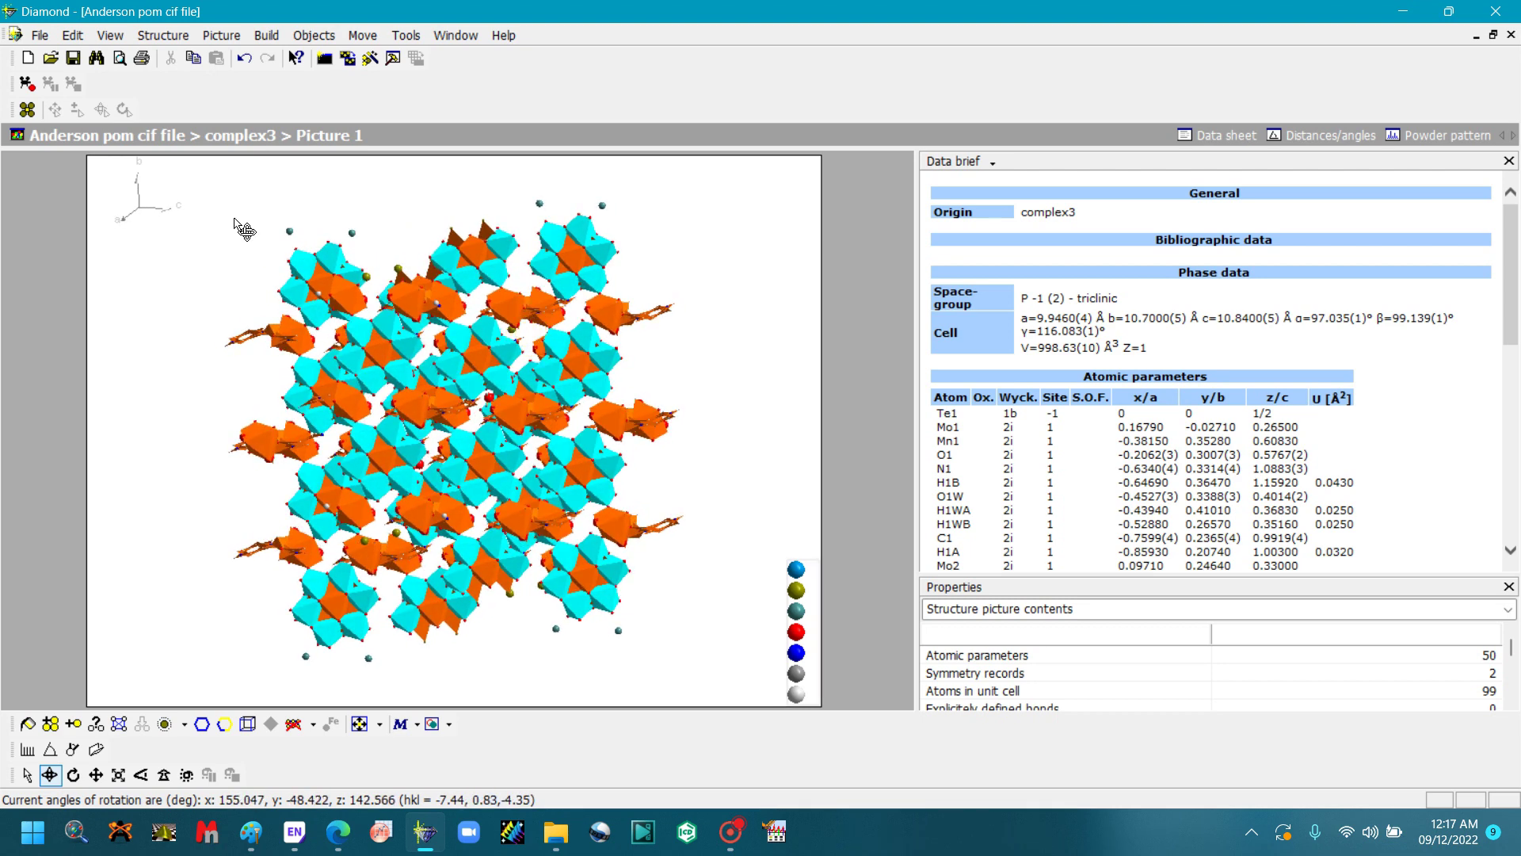
Box-select most of the atoms and cut them, leaving a single vertical chain.
{"action": "left_click", "coordinate": [28, 776]}
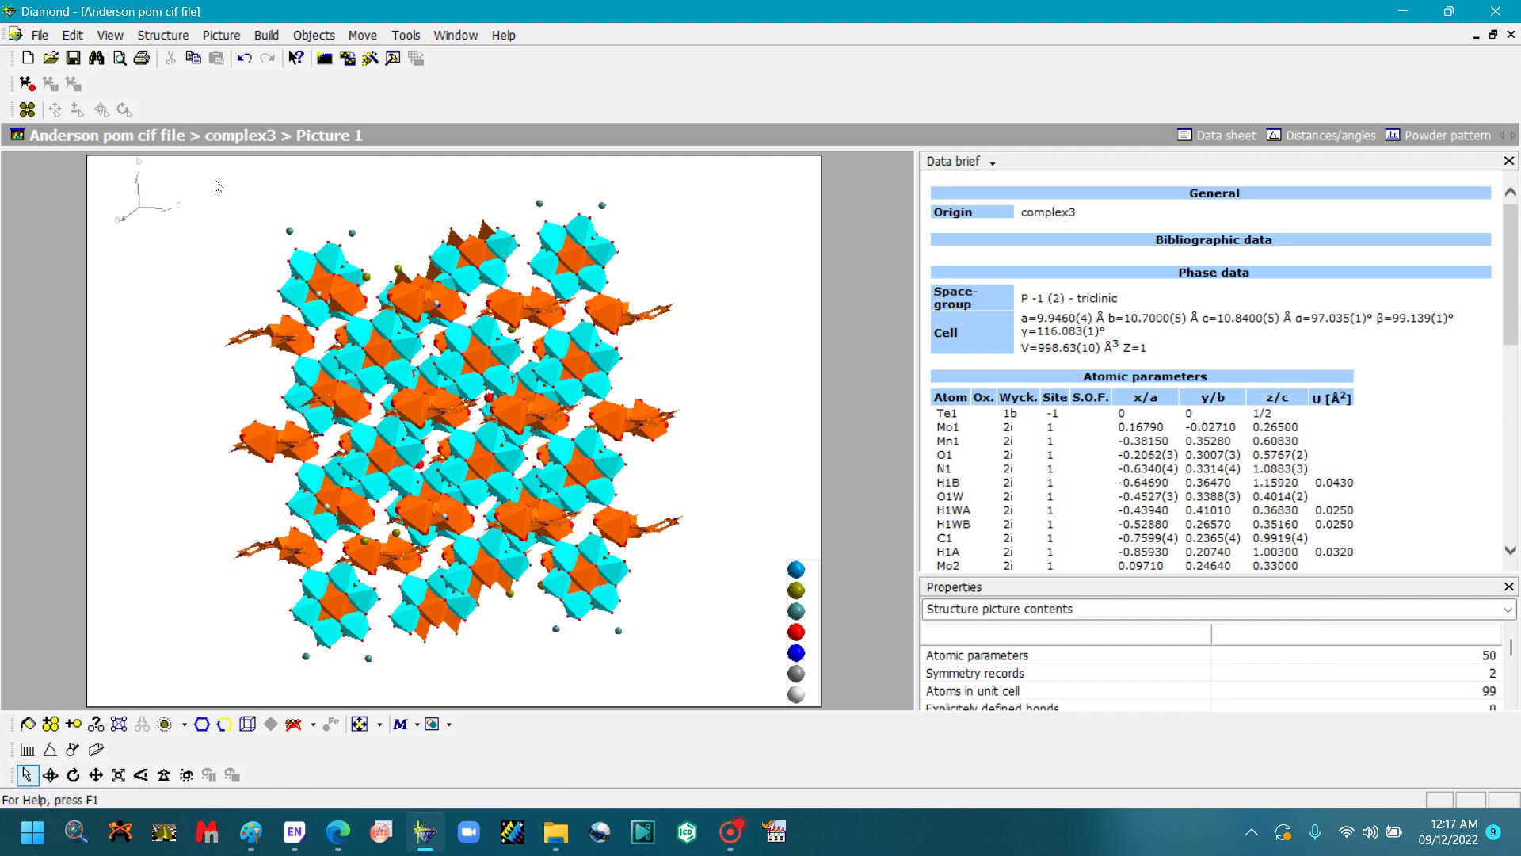
{"action": "left_click_drag", "start_coordinate": [214, 177], "coordinate": [526, 686]}
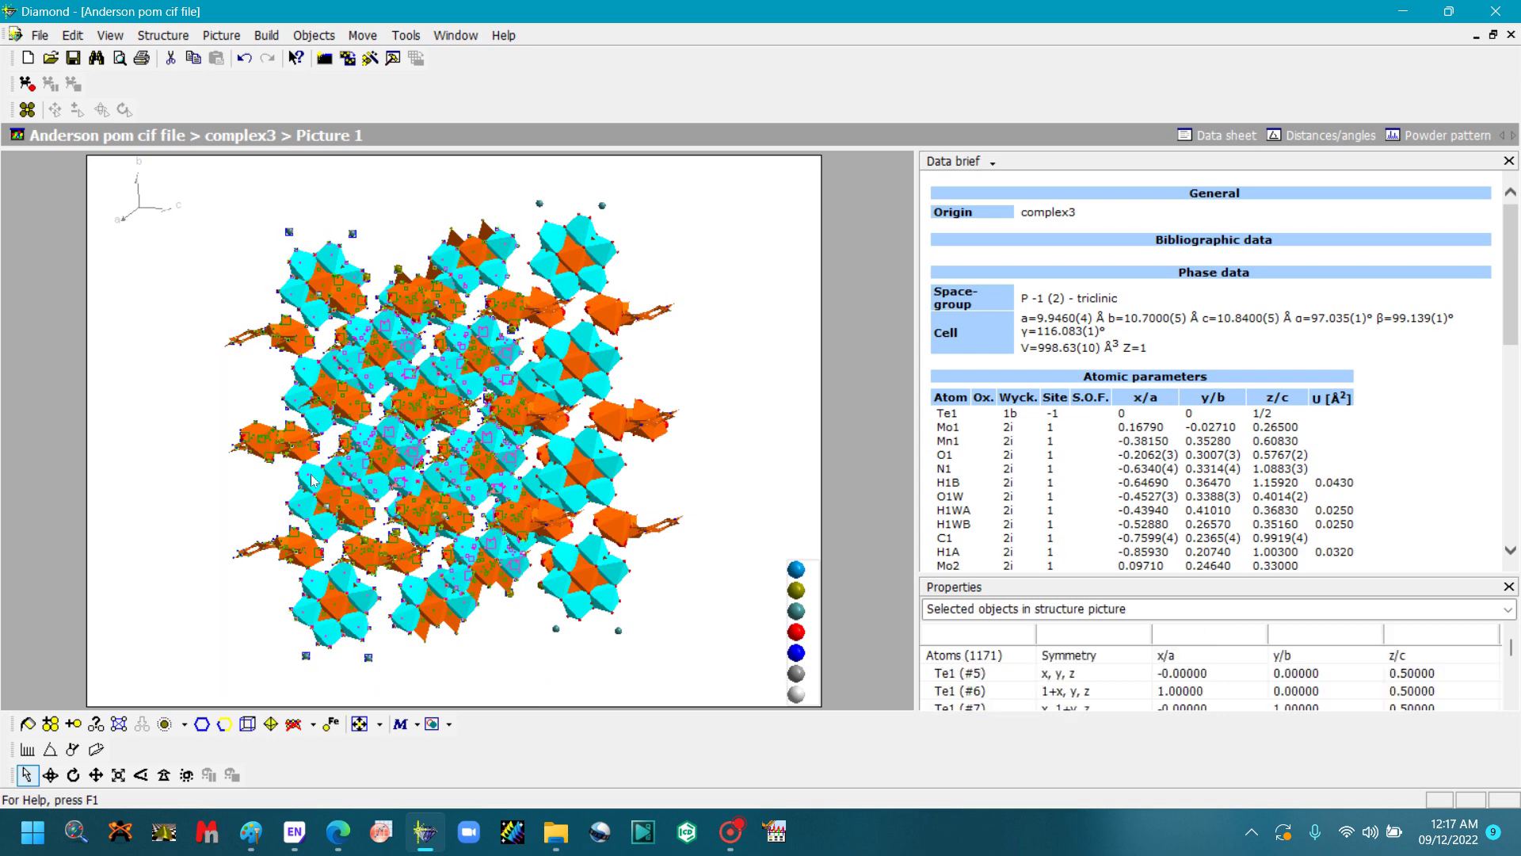
{"action": "left_click", "coordinate": [171, 59]}
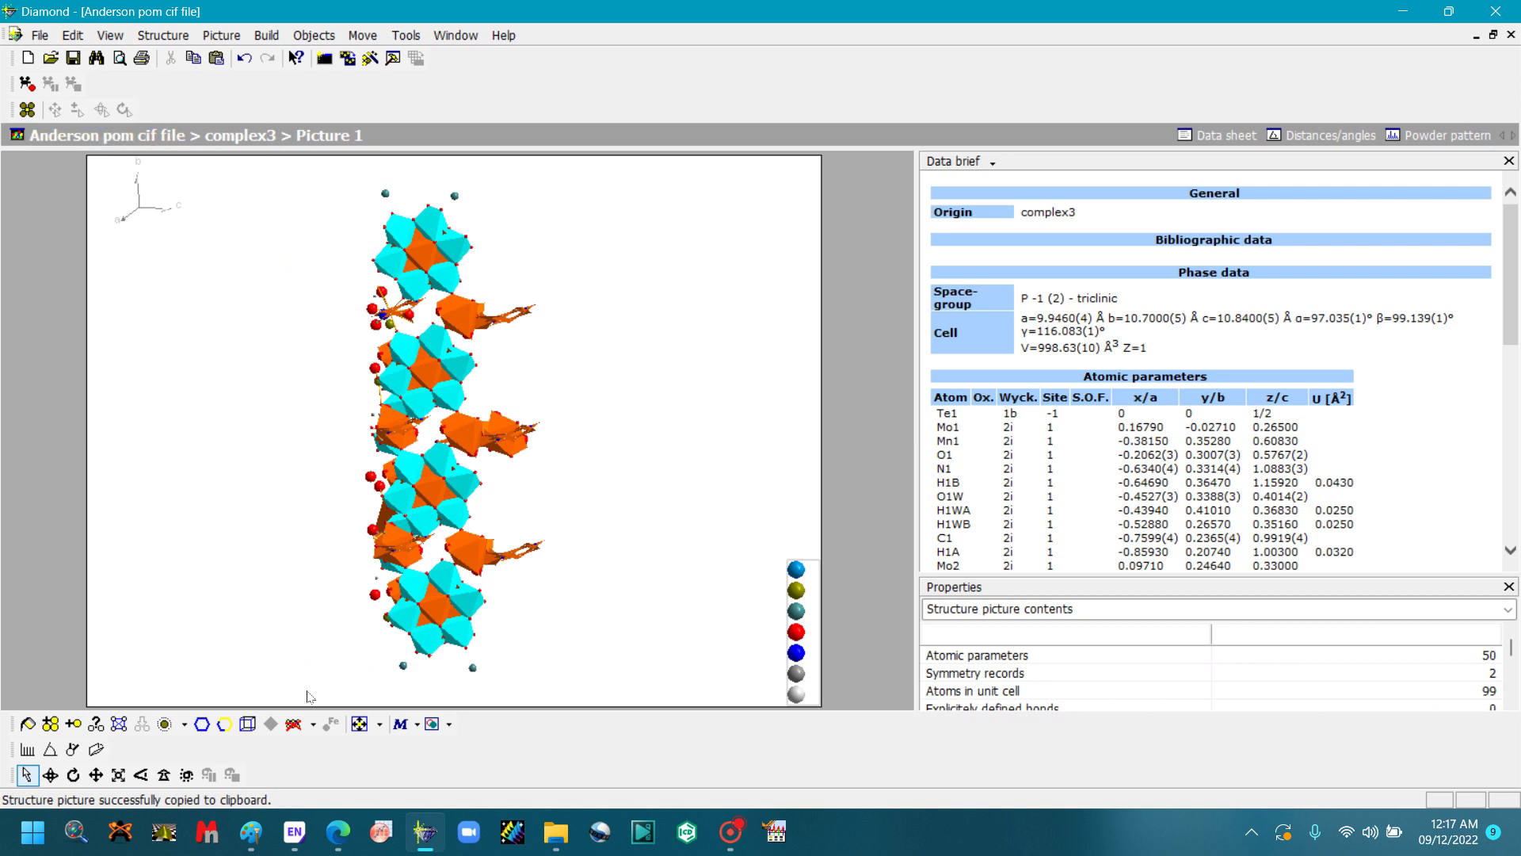
Rotate the remaining chain of Anderson units slightly.
{"action": "left_click", "coordinate": [50, 775]}
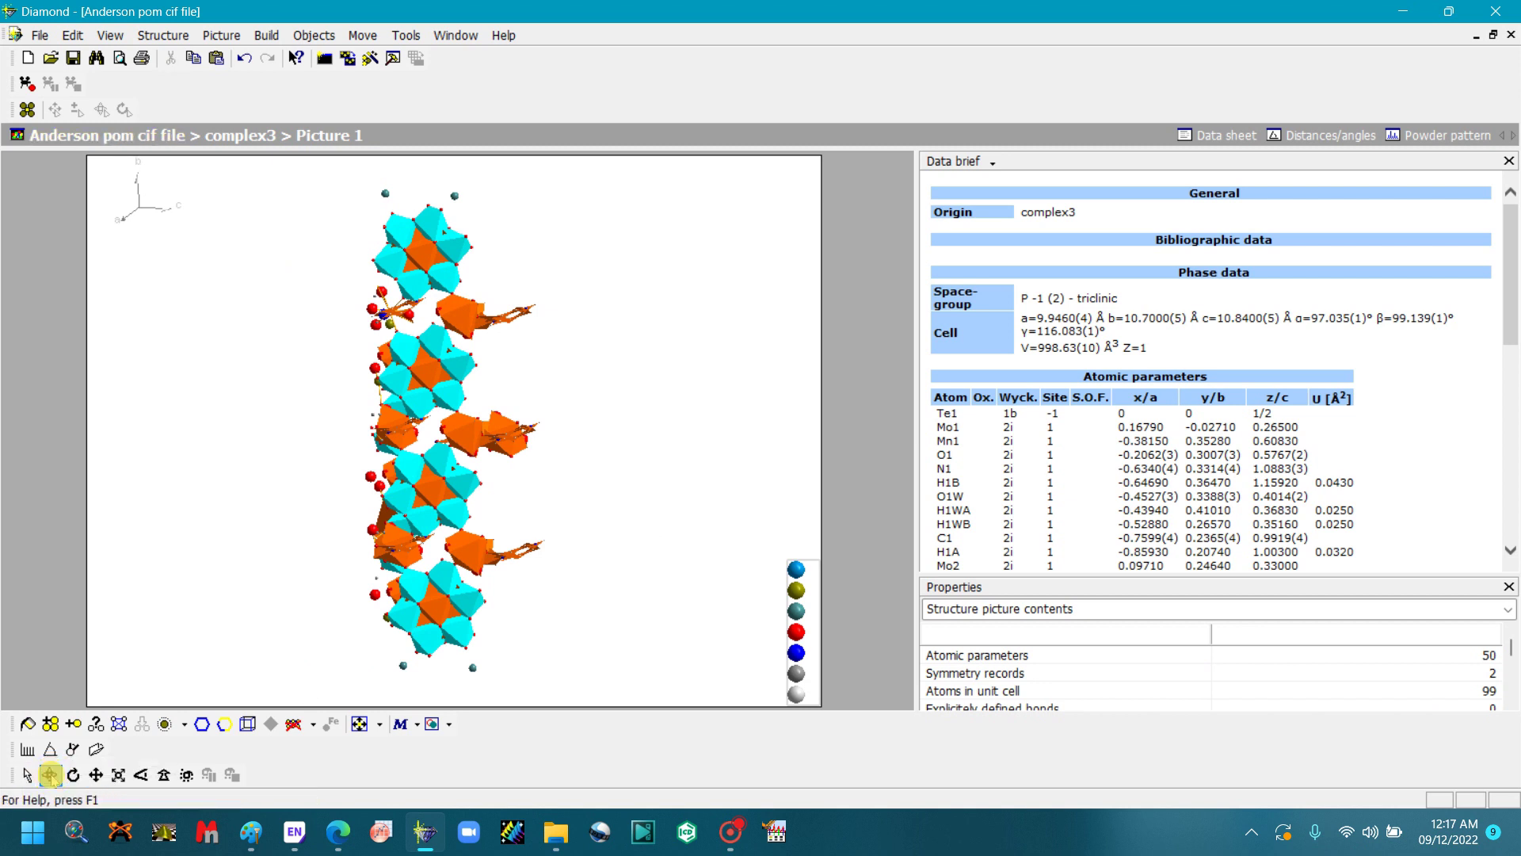
{"action": "left_click_drag", "start_coordinate": [450, 593], "coordinate": [402, 582]}
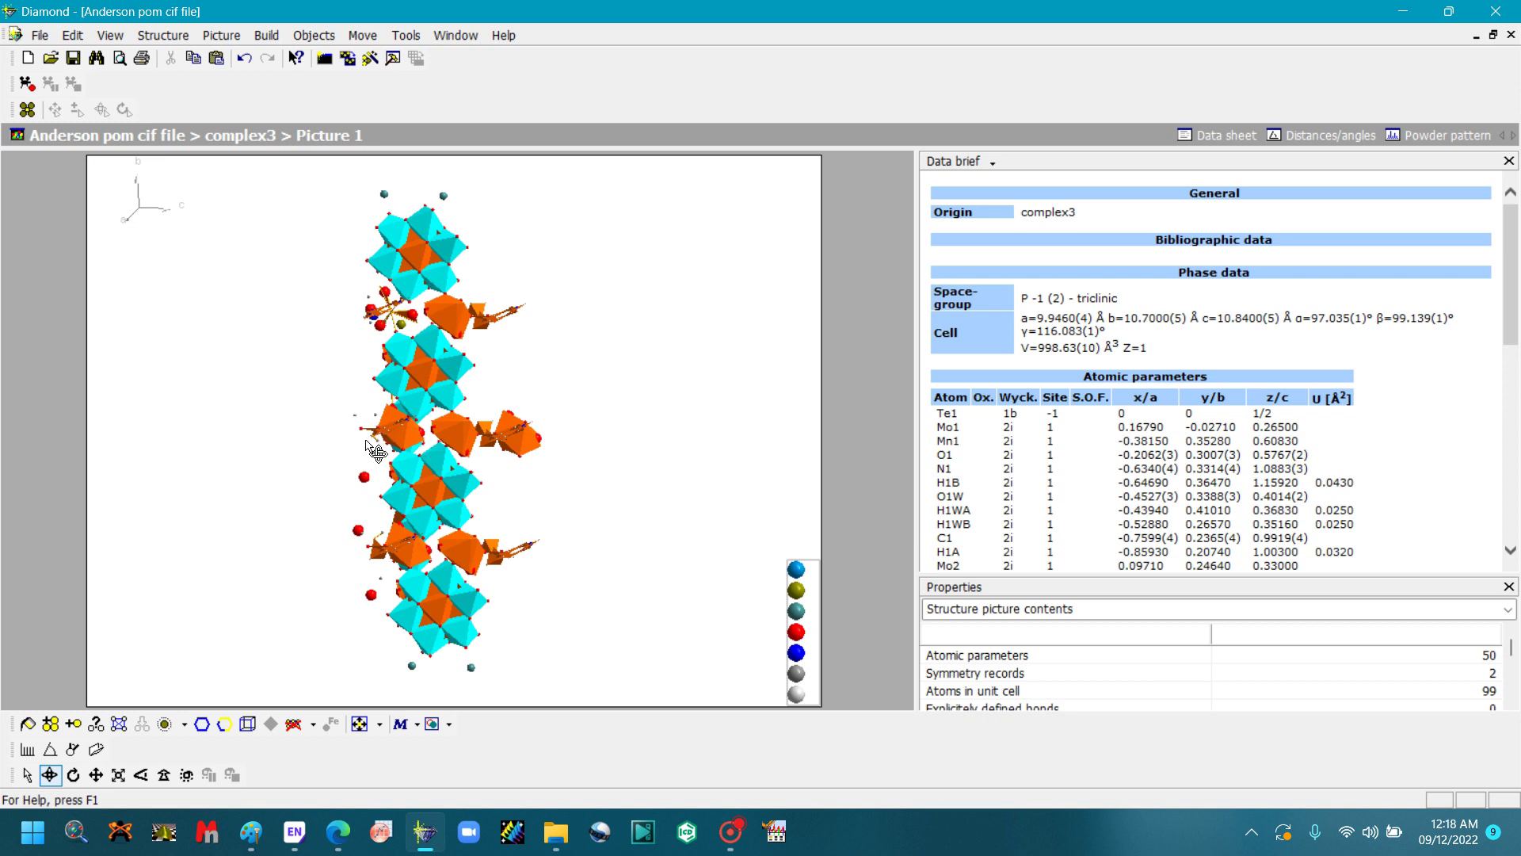
Copy the chain's structure picture to the clipboard with Edit > Copy.
{"action": "left_click", "coordinate": [72, 35]}
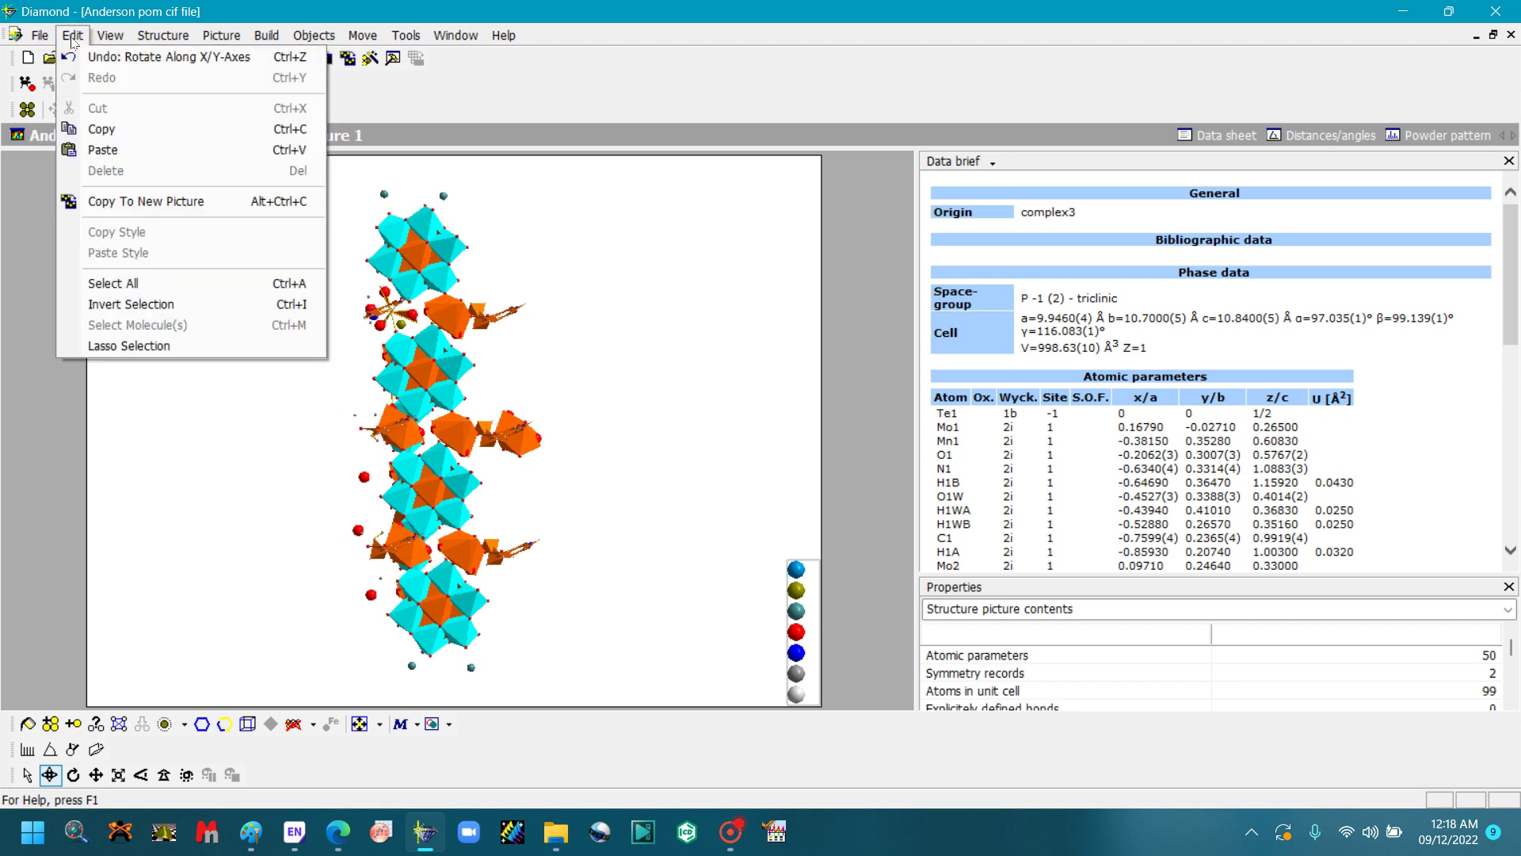
{"action": "left_click", "coordinate": [94, 131]}
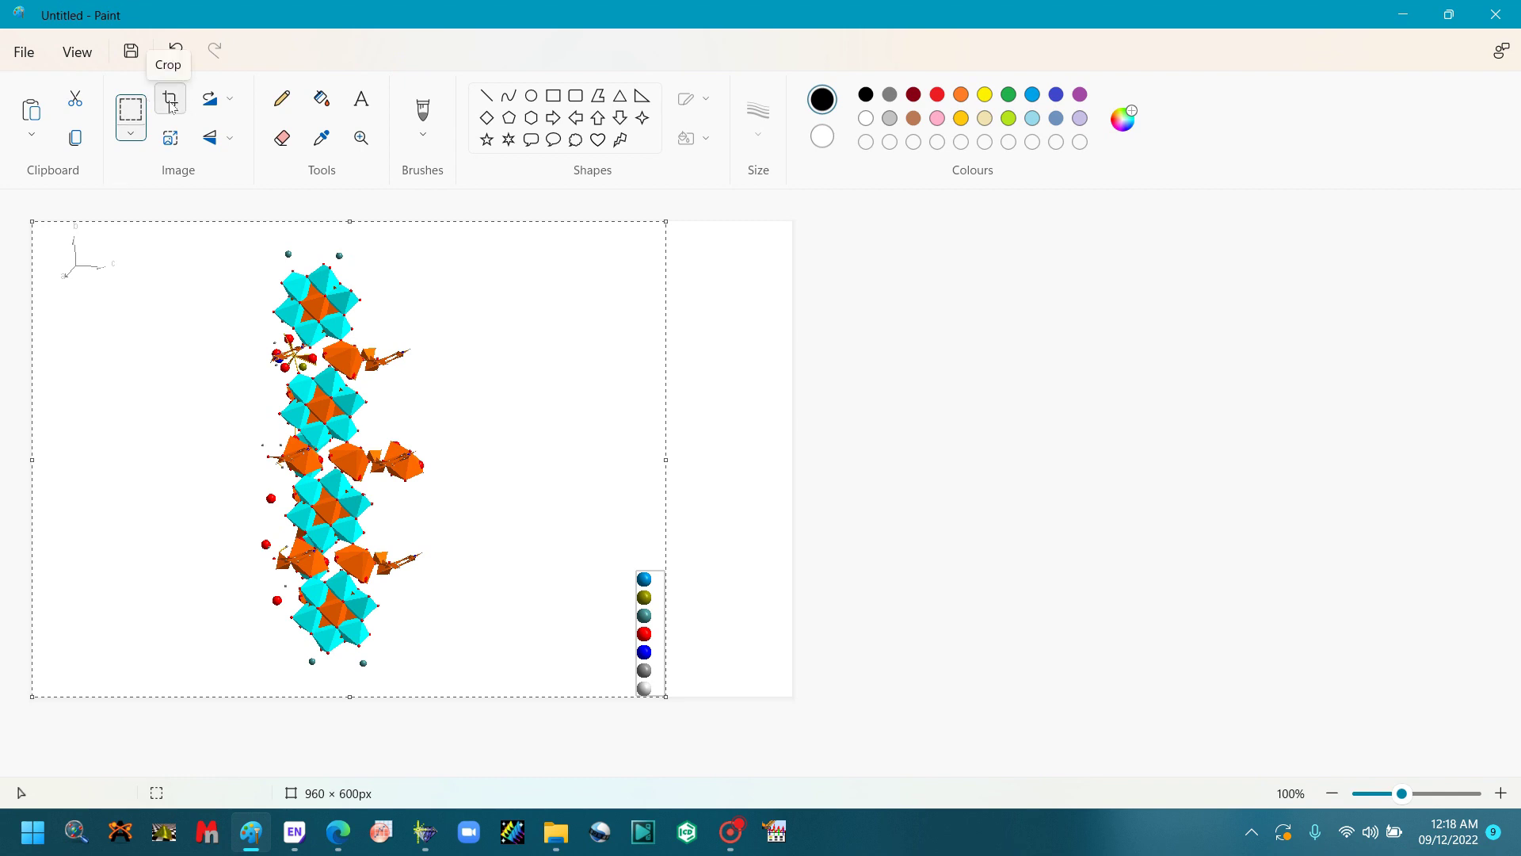
Cut away the lower units and crop the image to one 131 × 132 px Anderson unit.
{"action": "left_click", "coordinate": [130, 111]}
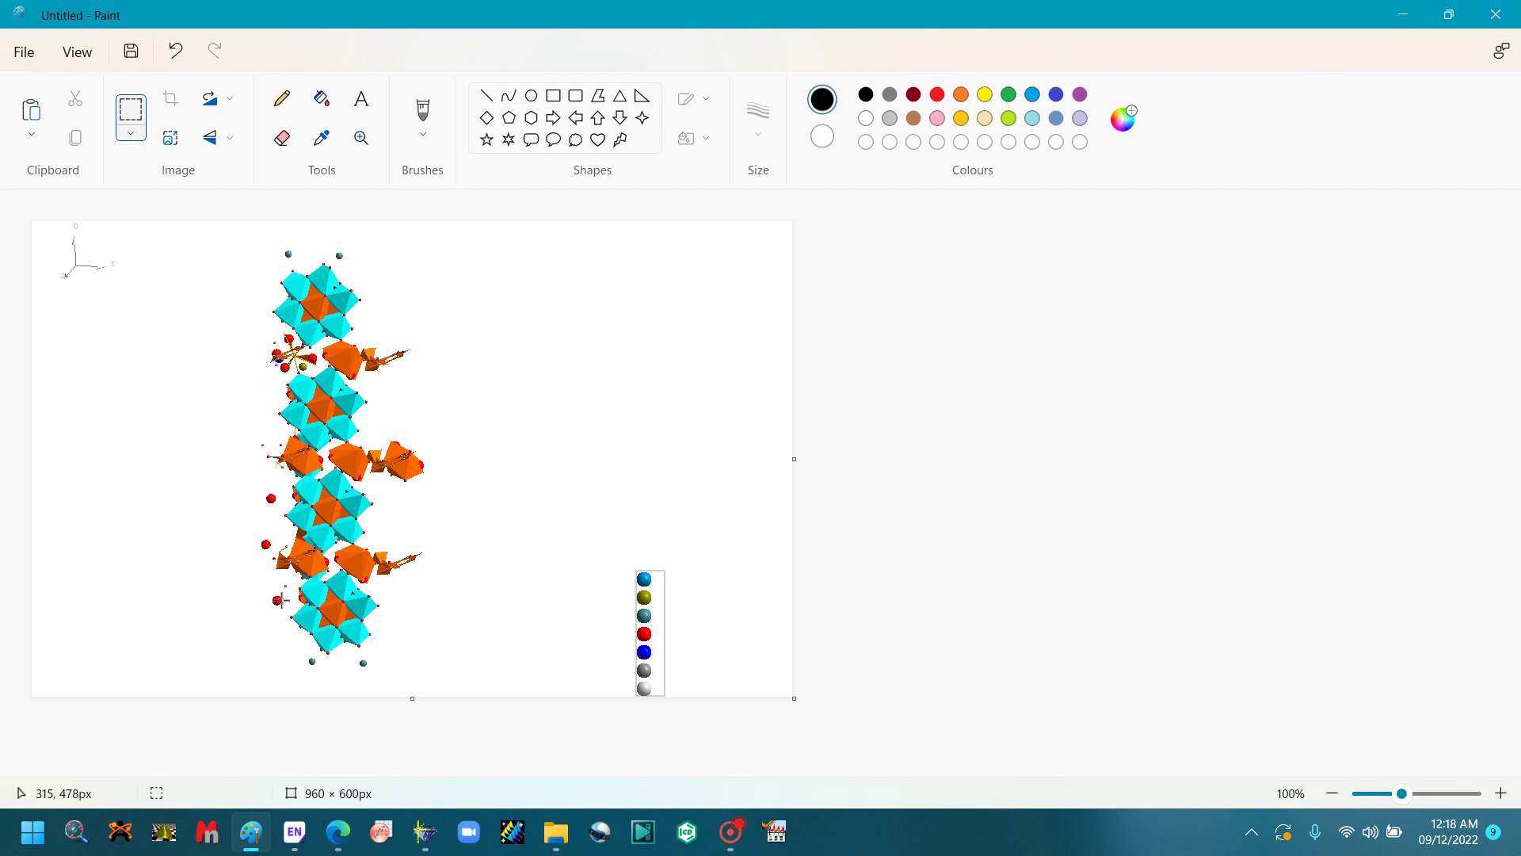
{"action": "left_click", "coordinate": [249, 681]}
{"action": "left_click_drag", "start_coordinate": [284, 683], "coordinate": [409, 349]}
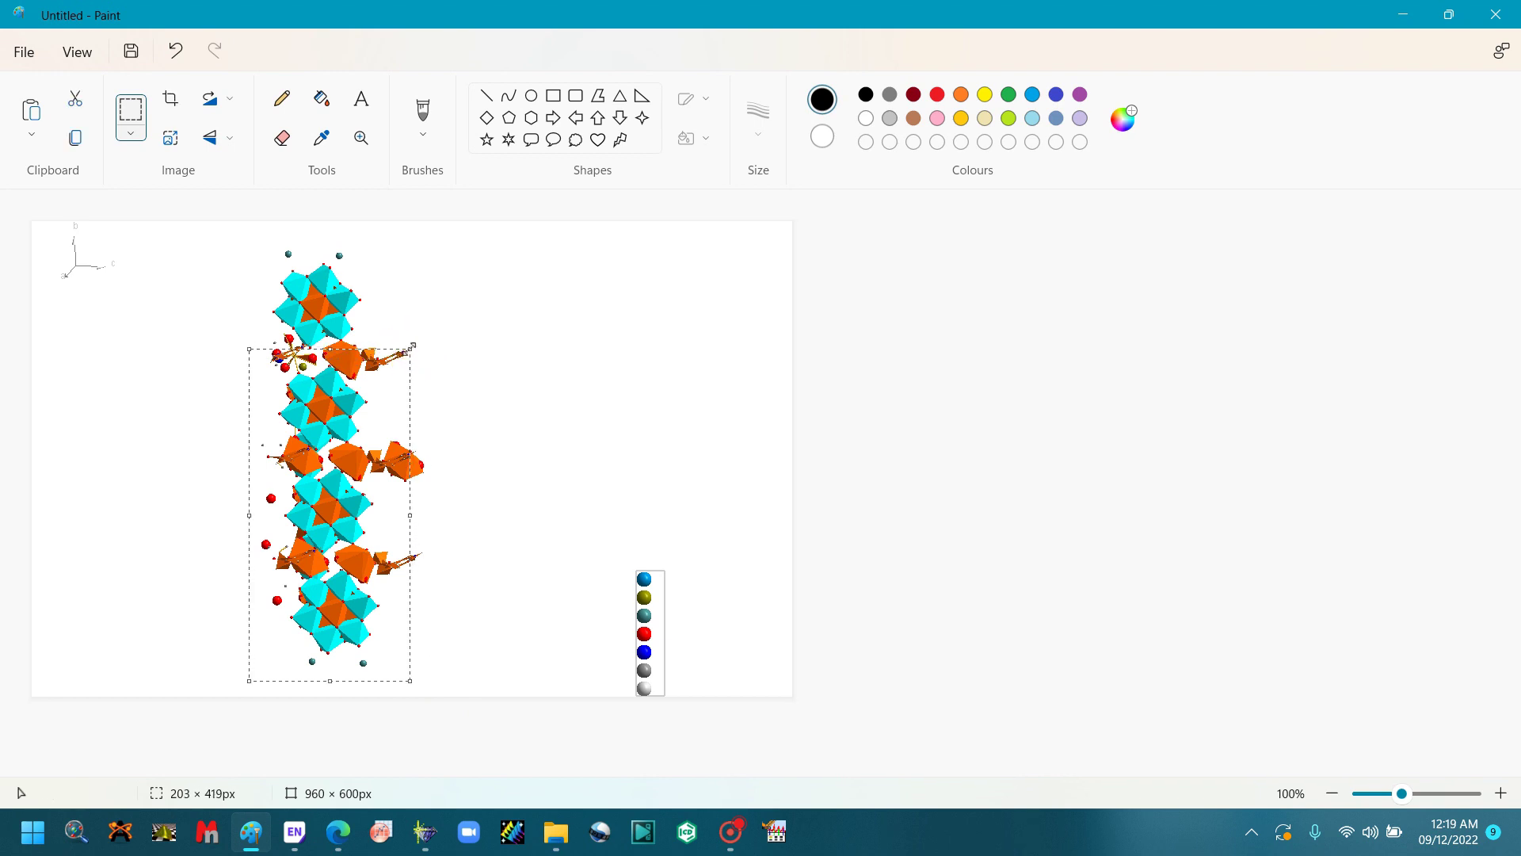
{"action": "left_click", "coordinate": [77, 101]}
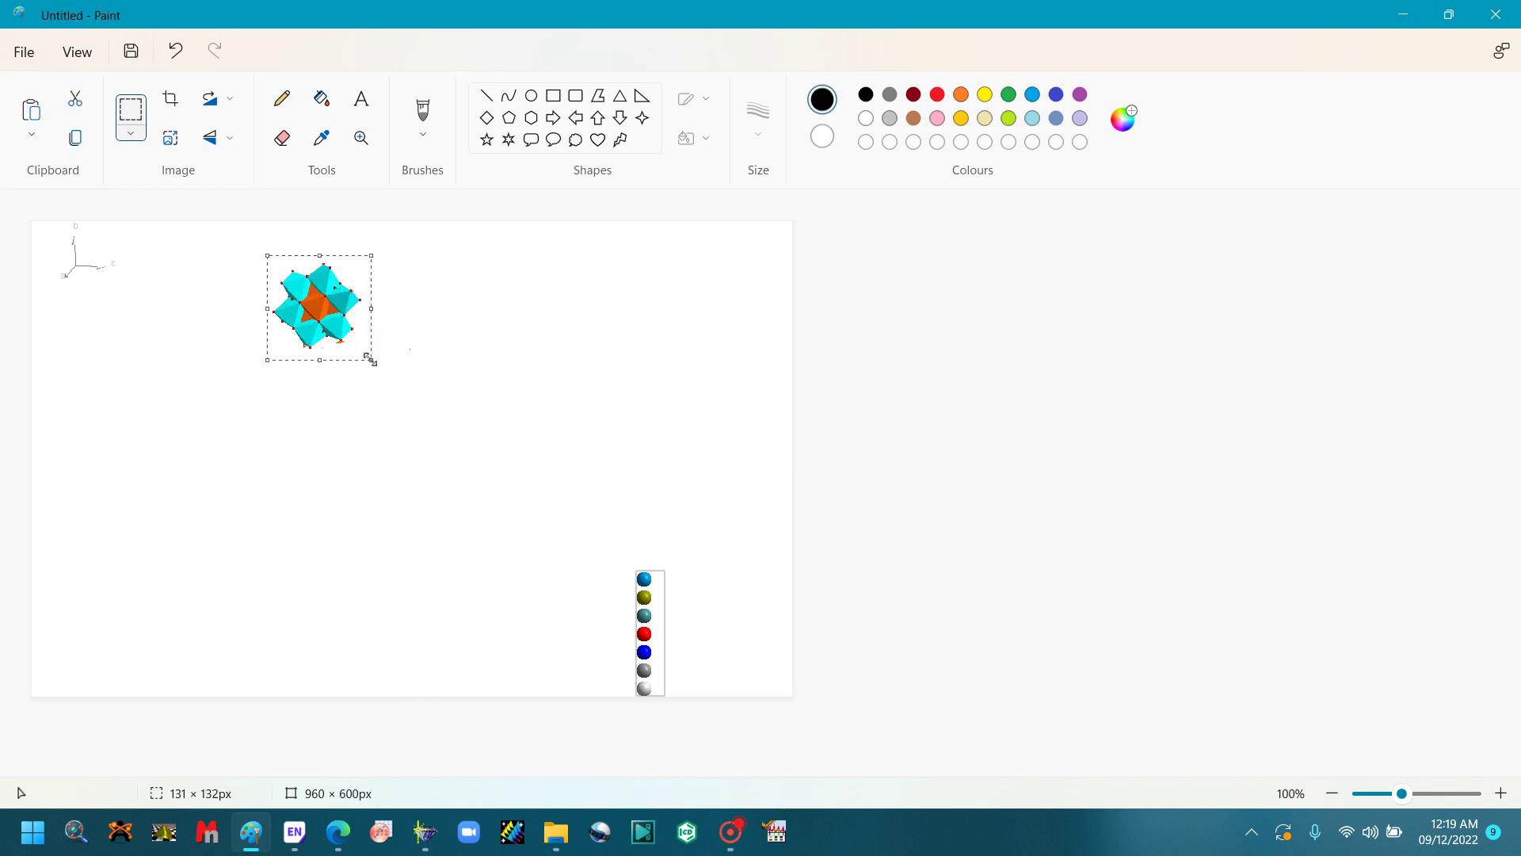
{"action": "left_click", "coordinate": [173, 103]}
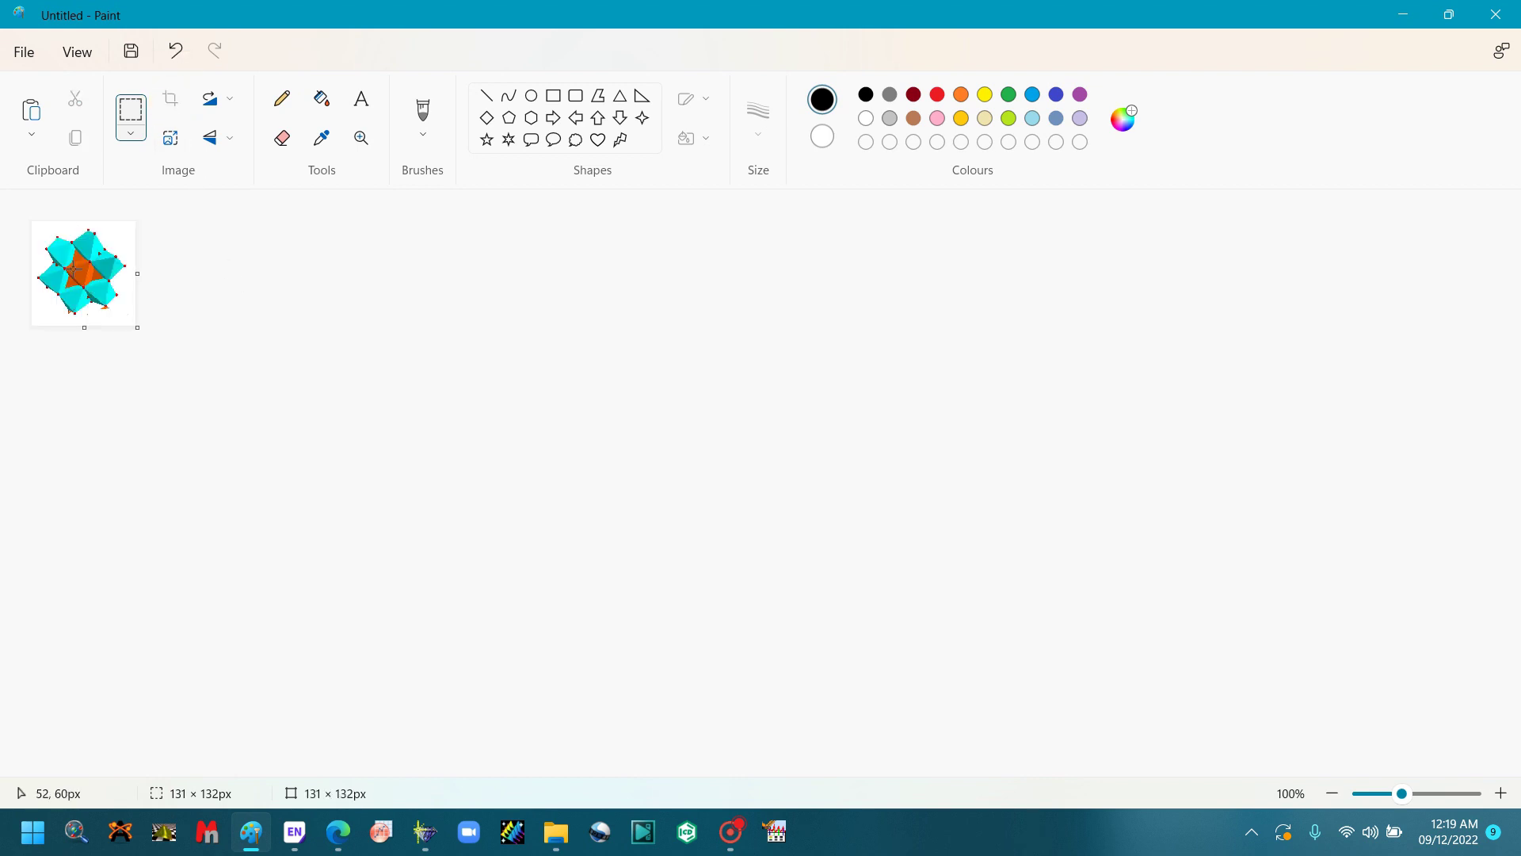
Save the cropped unit as a TIFF named 'Structure' in Desktop folder 1.
{"action": "left_click", "coordinate": [24, 53]}
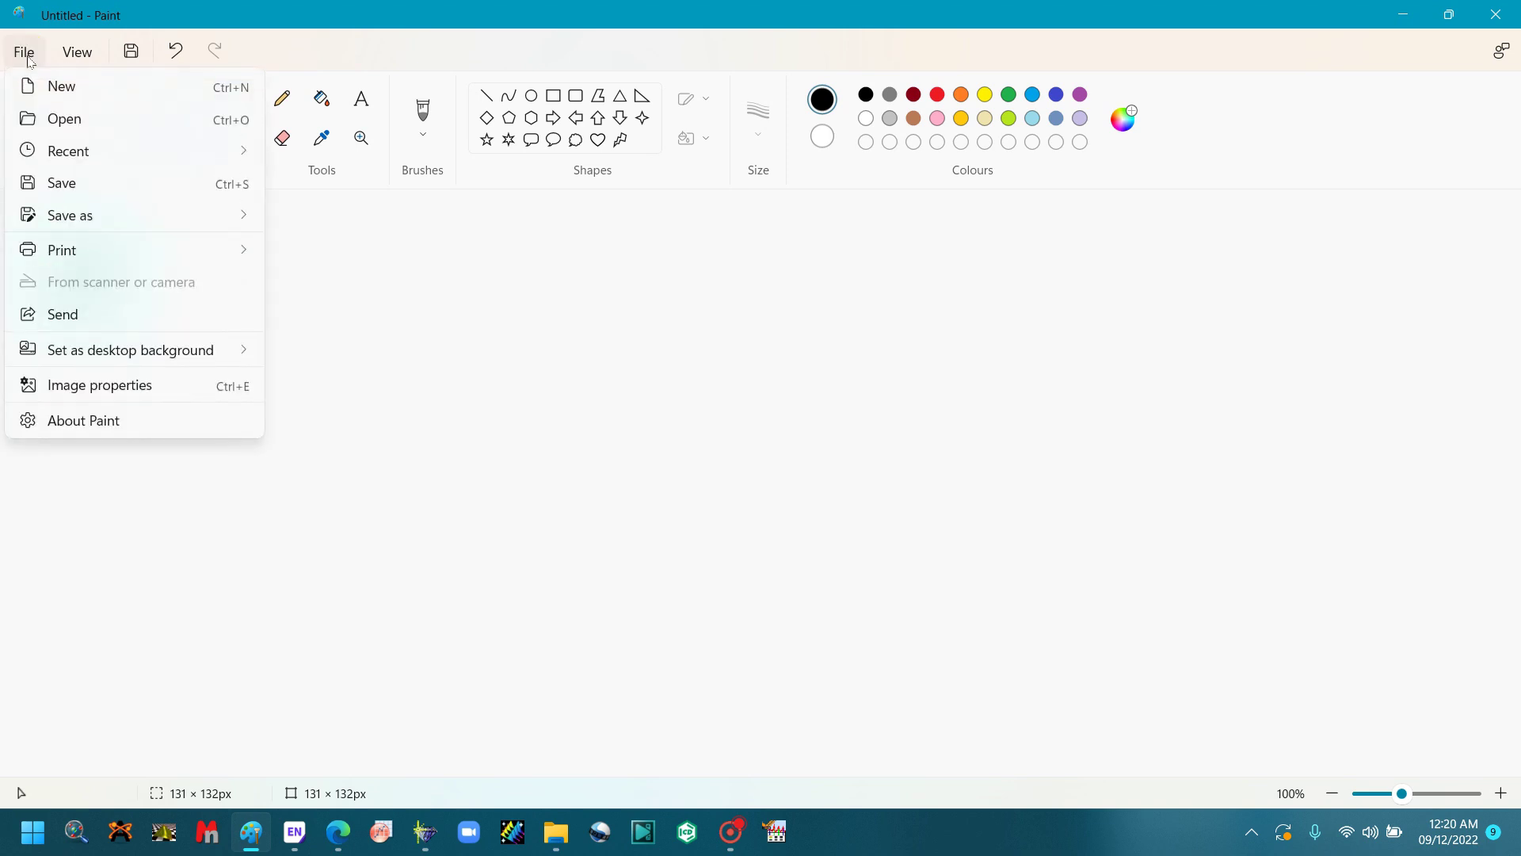
{"action": "mouse_move", "coordinate": [80, 219]}
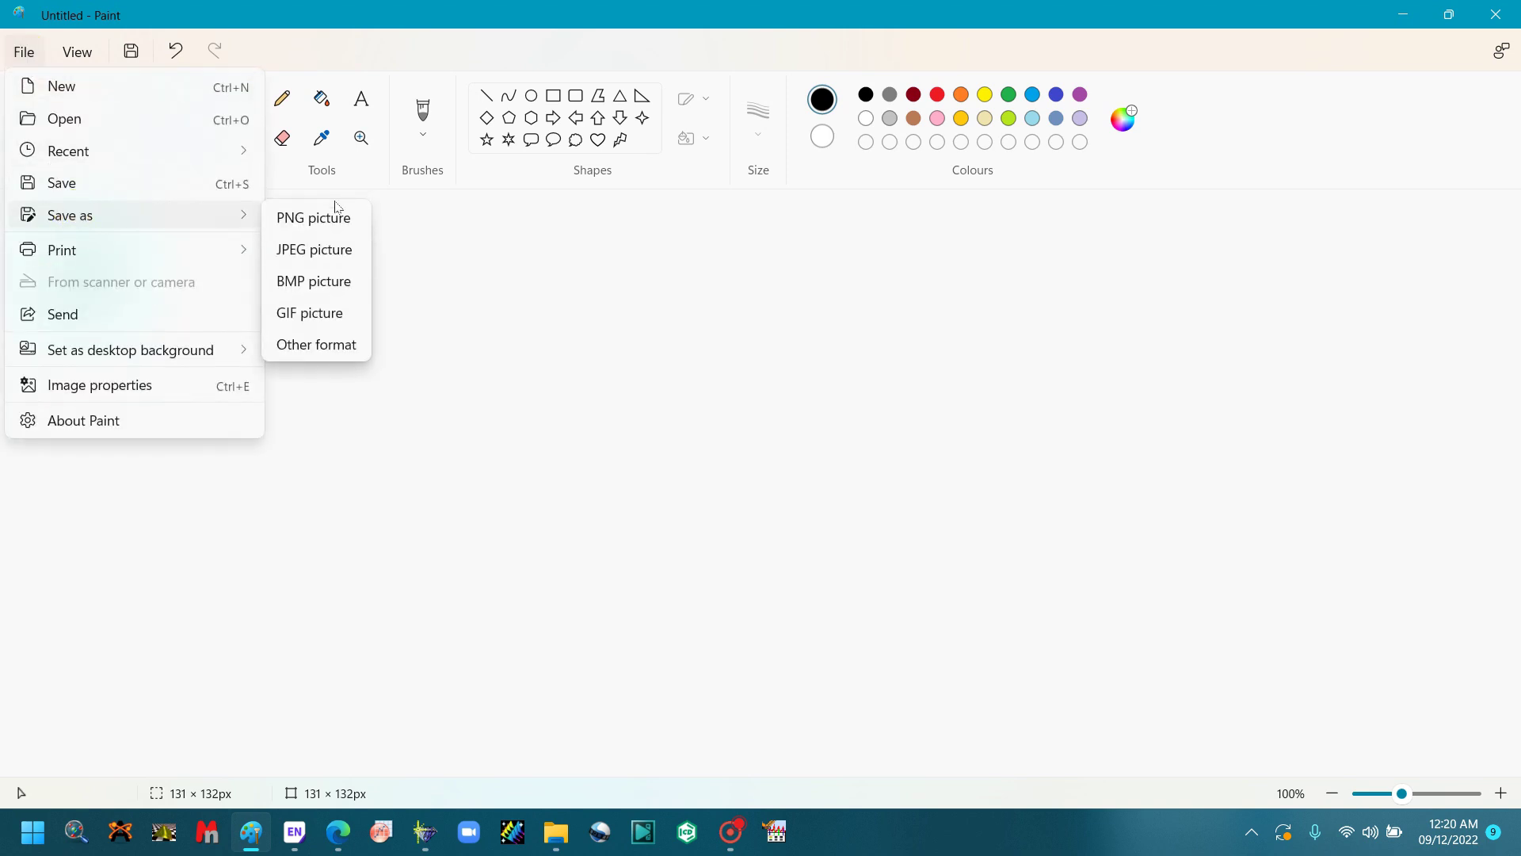
{"action": "left_click", "coordinate": [321, 249]}
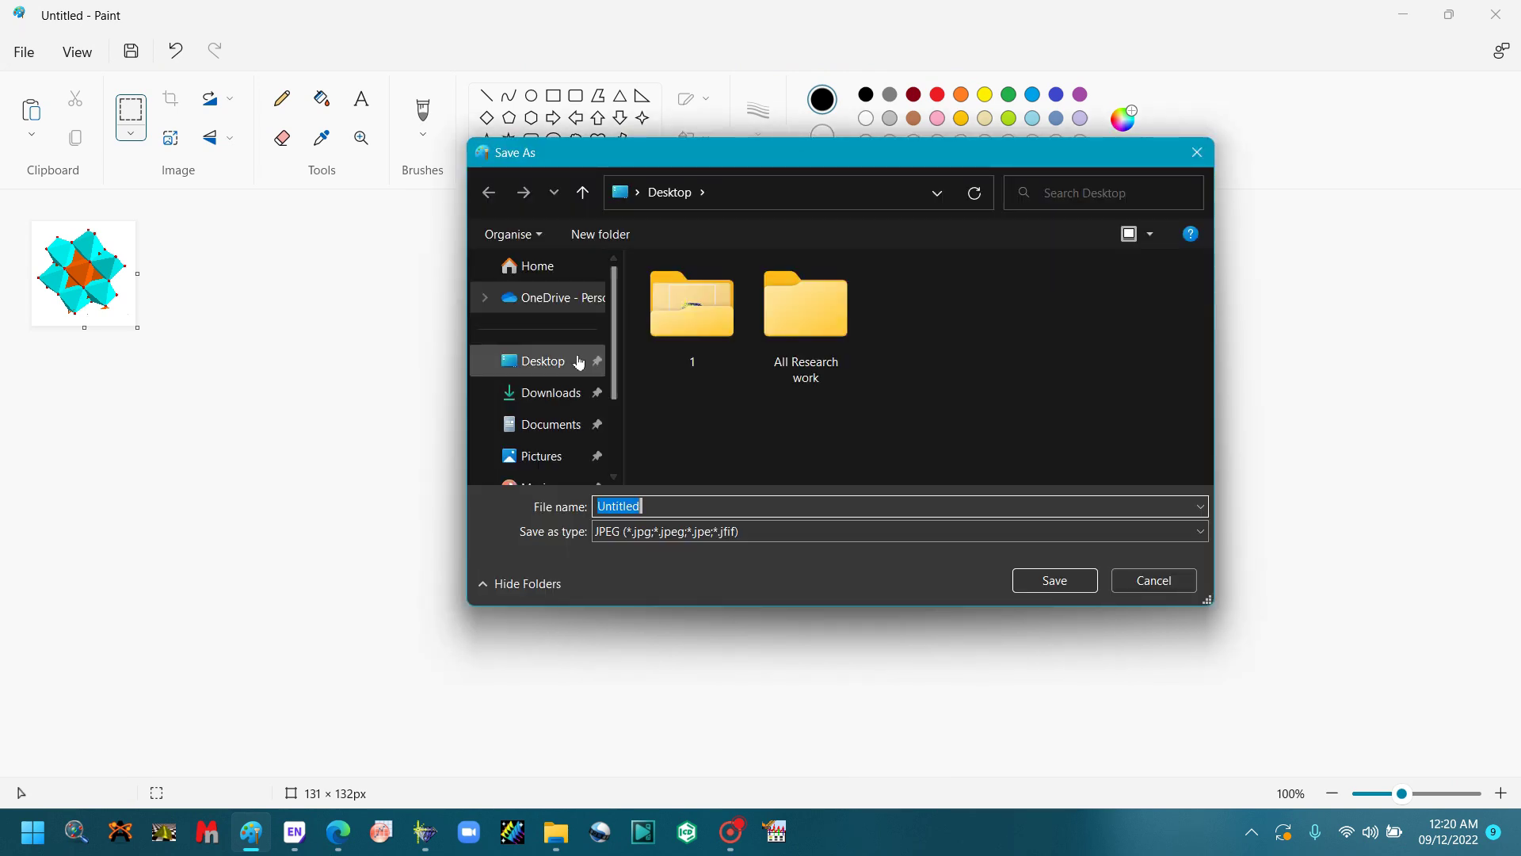
{"action": "left_click", "coordinate": [713, 301]}
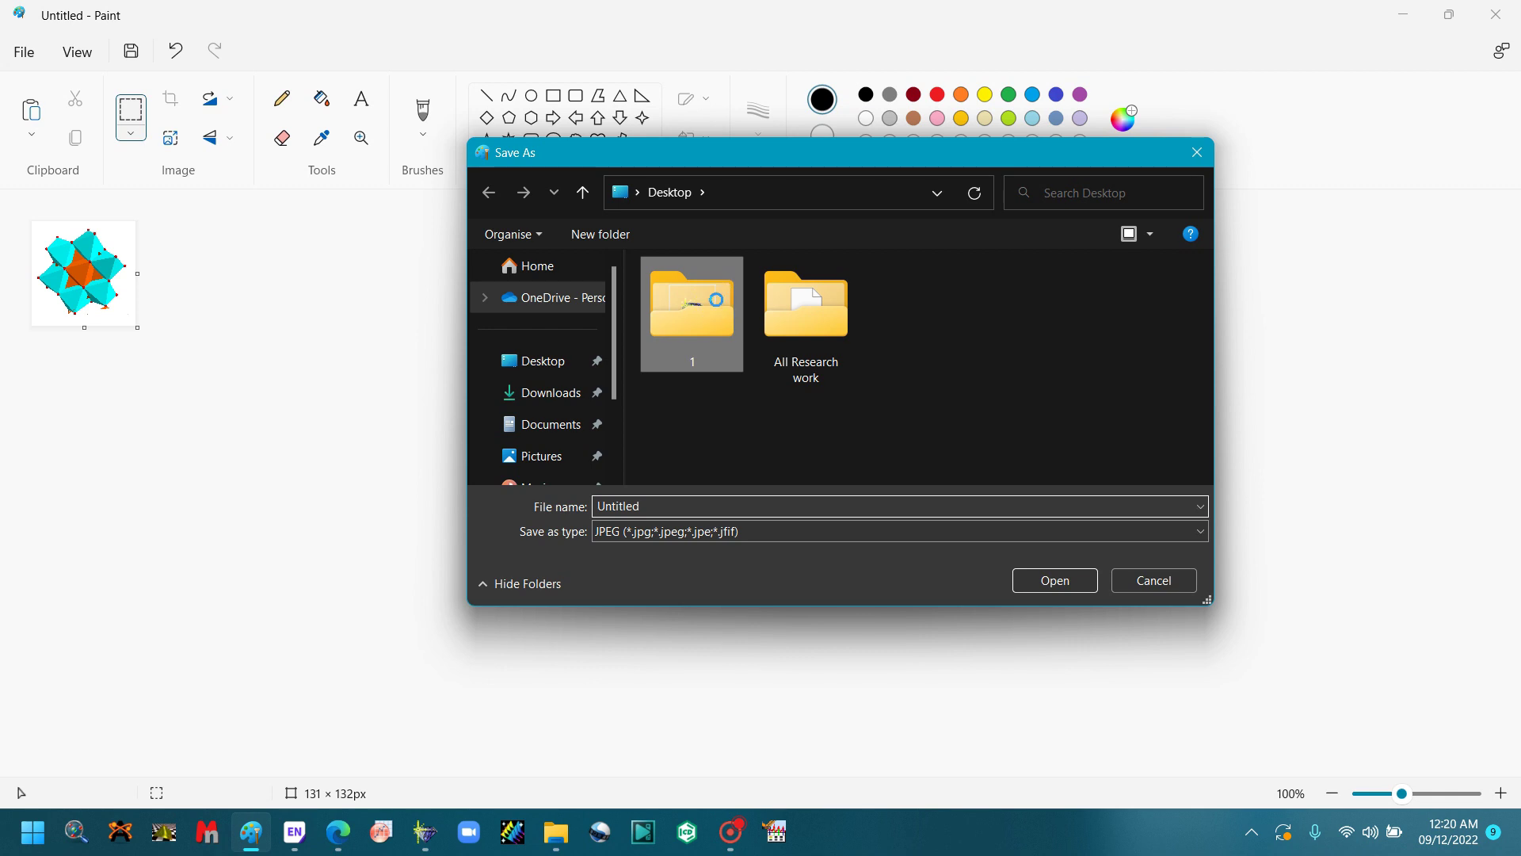
{"action": "double_click", "coordinate": [713, 301]}
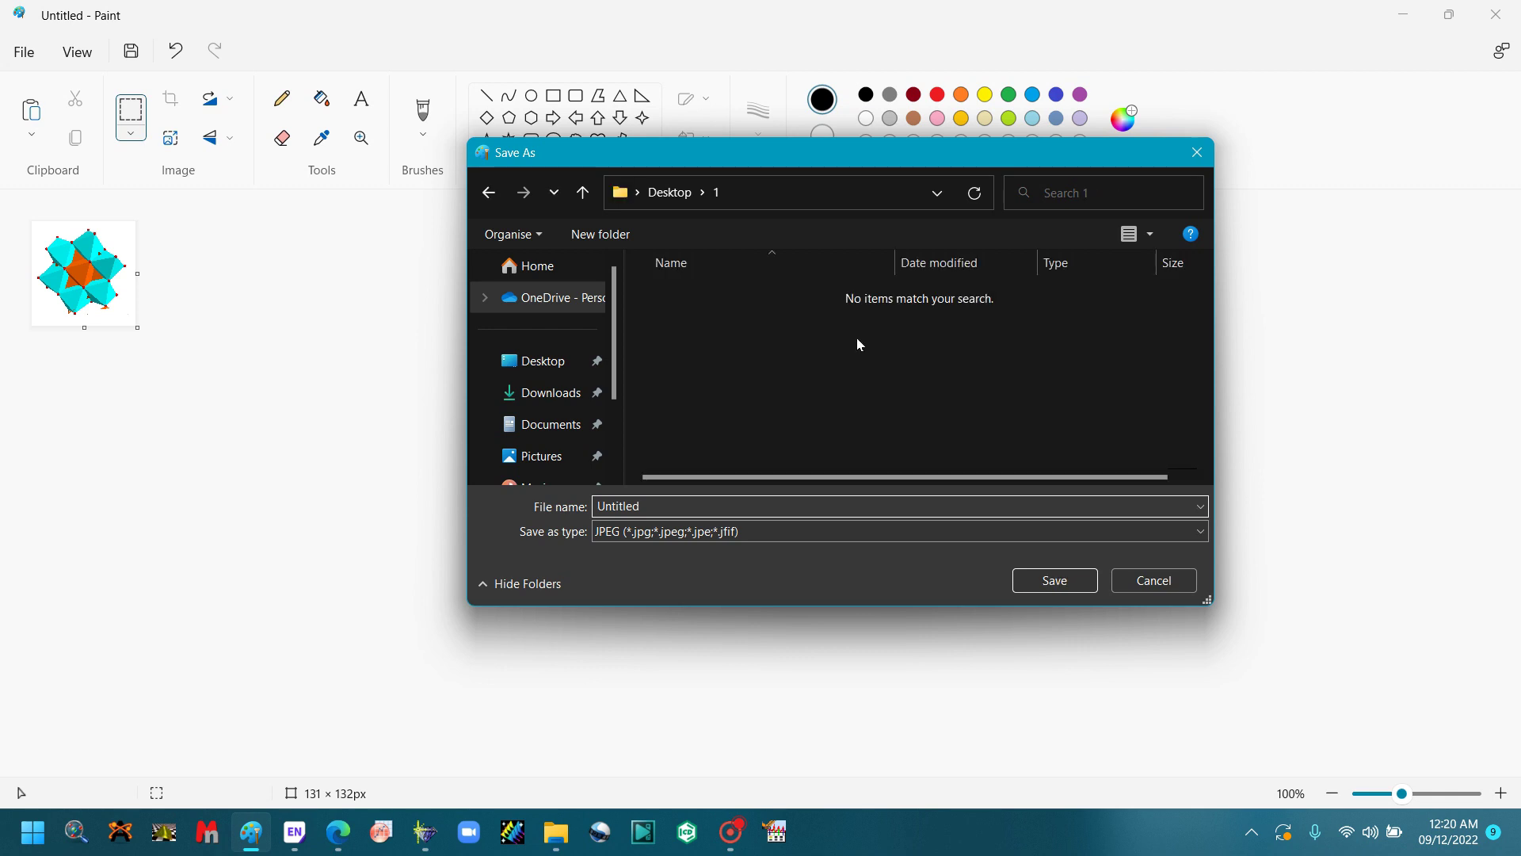
{"action": "left_click", "coordinate": [1200, 532]}
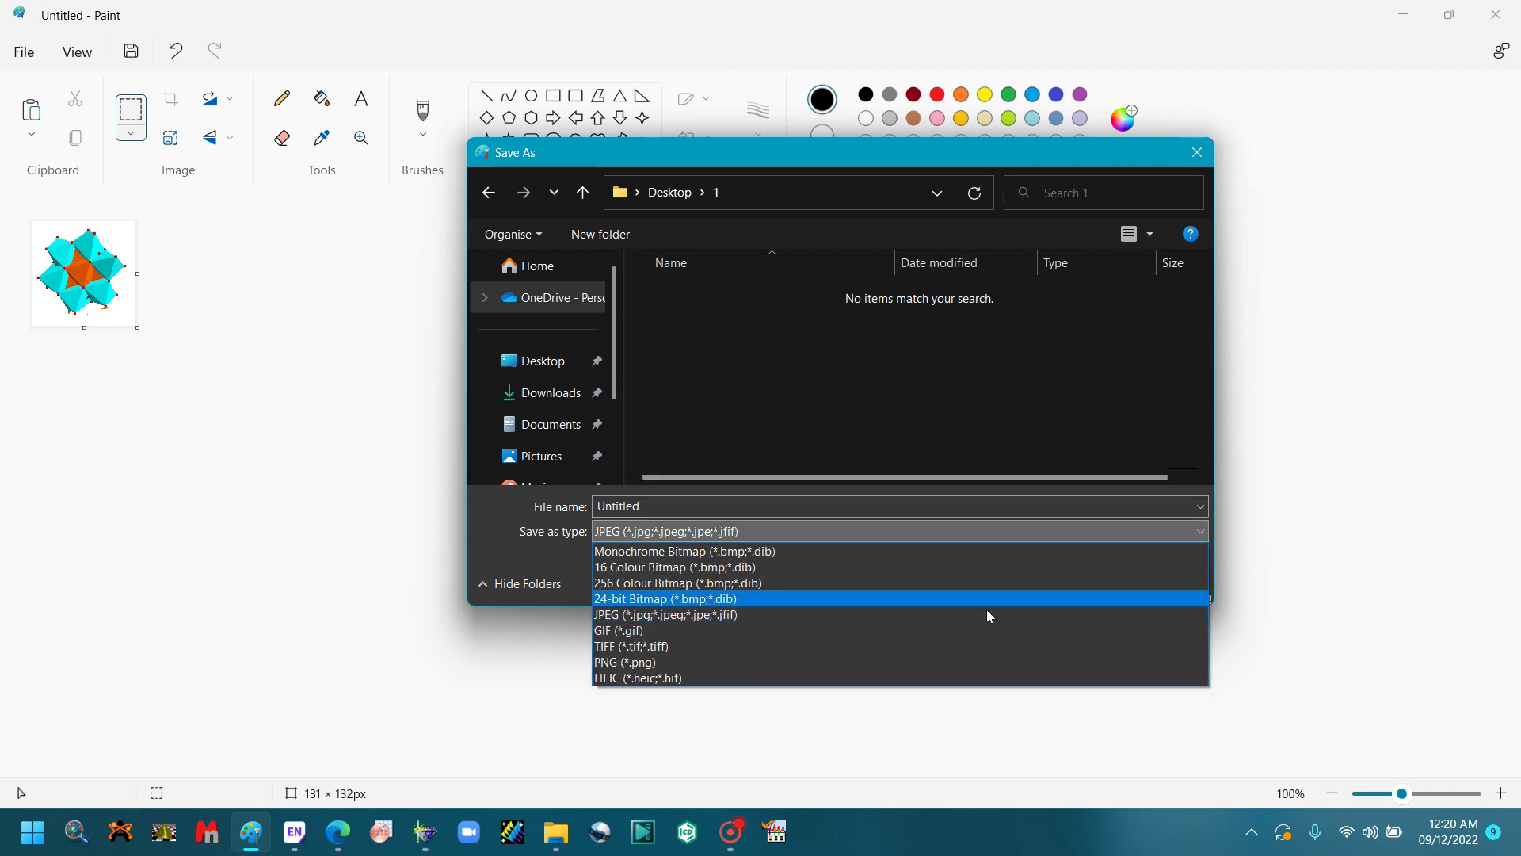
{"action": "left_click", "coordinate": [650, 648]}
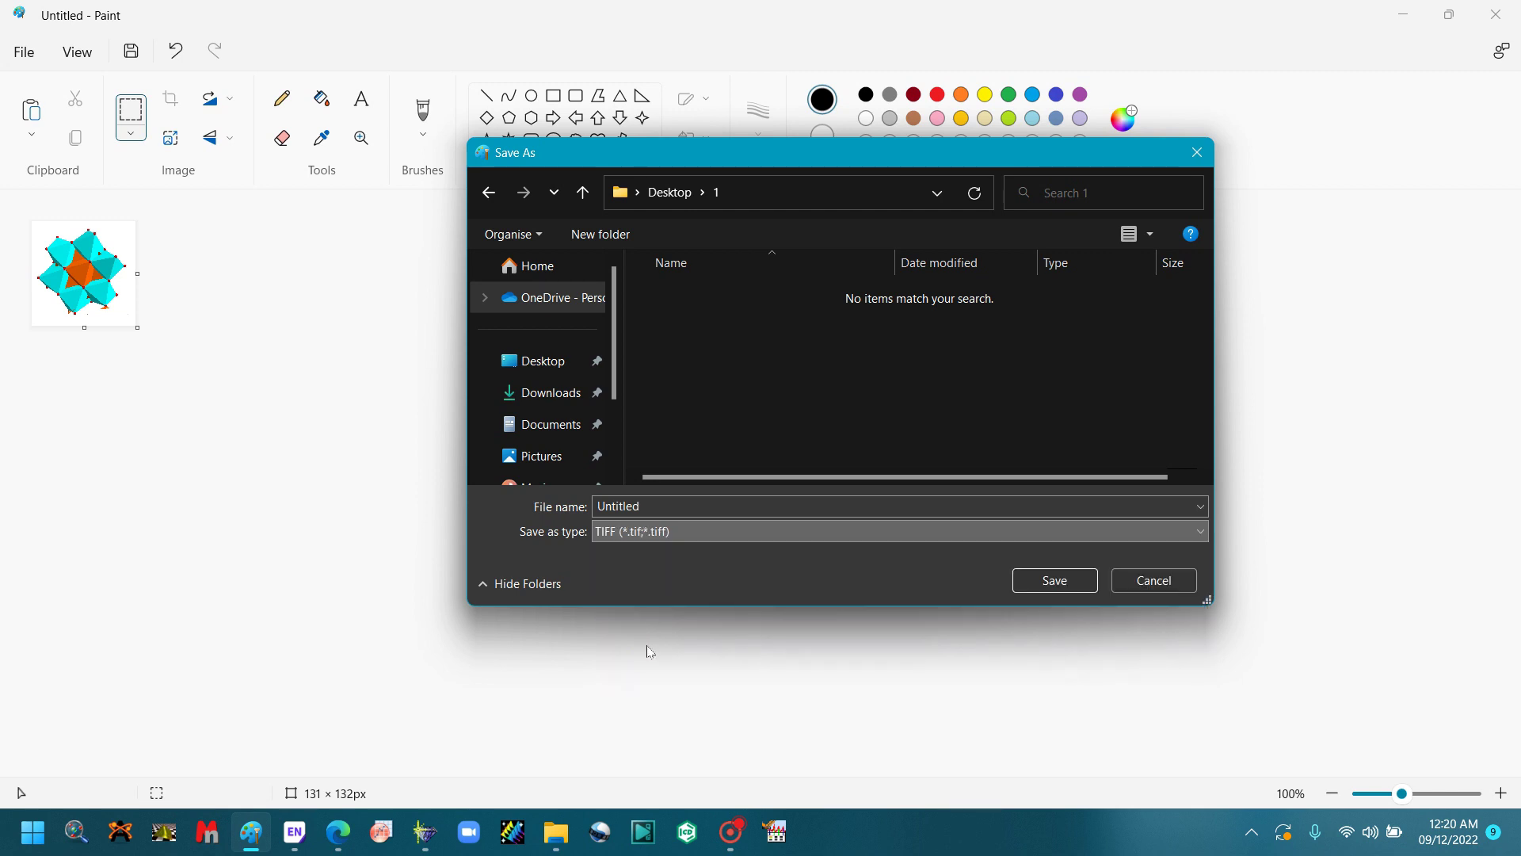
{"action": "double_click", "coordinate": [692, 506]}
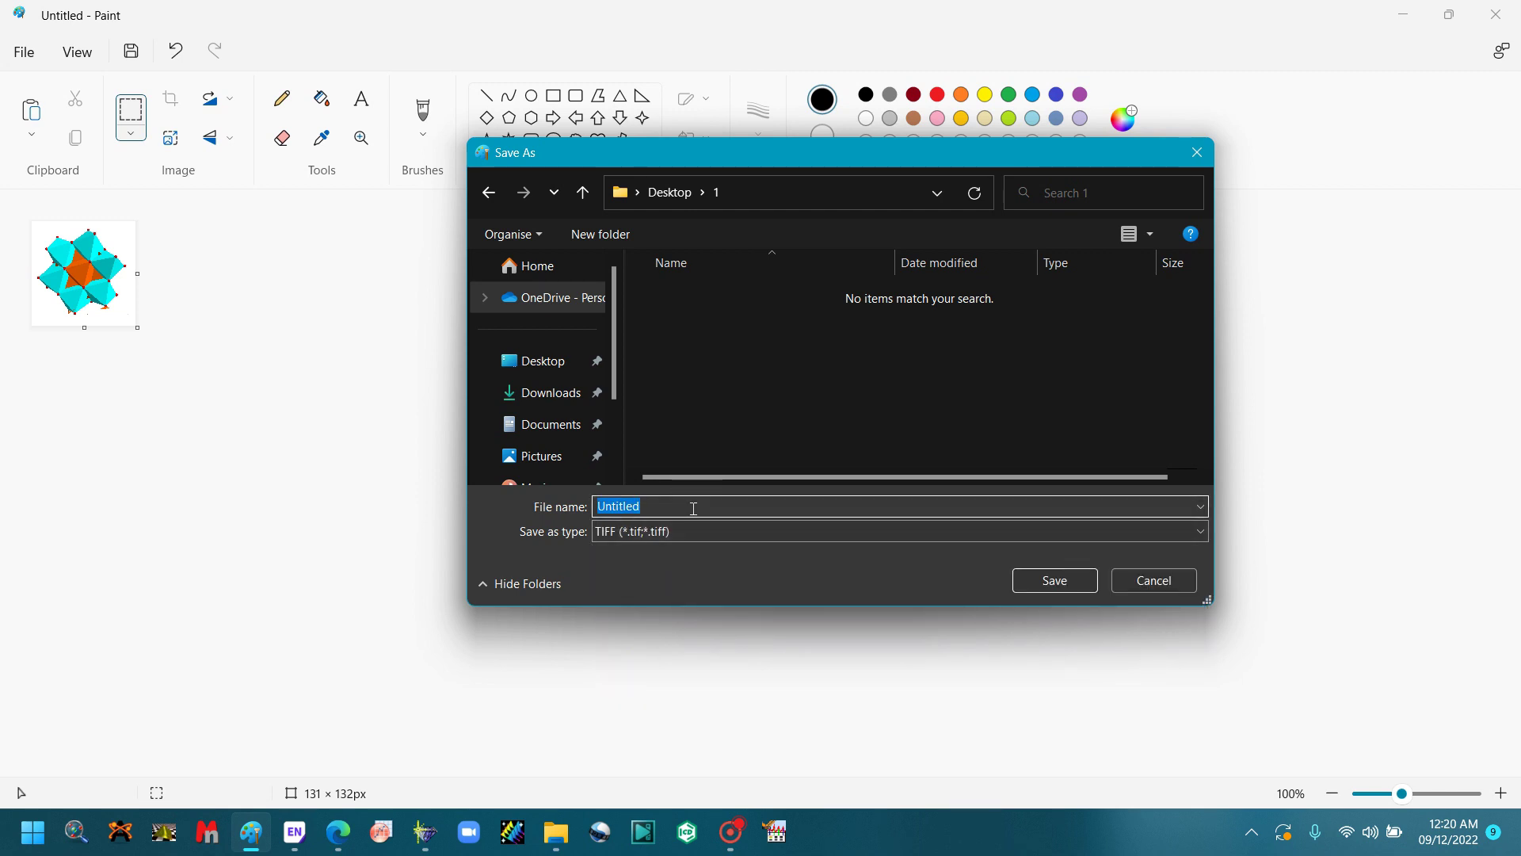
{"action": "type", "text": "Structure"}
{"action": "left_click", "coordinate": [1027, 580]}
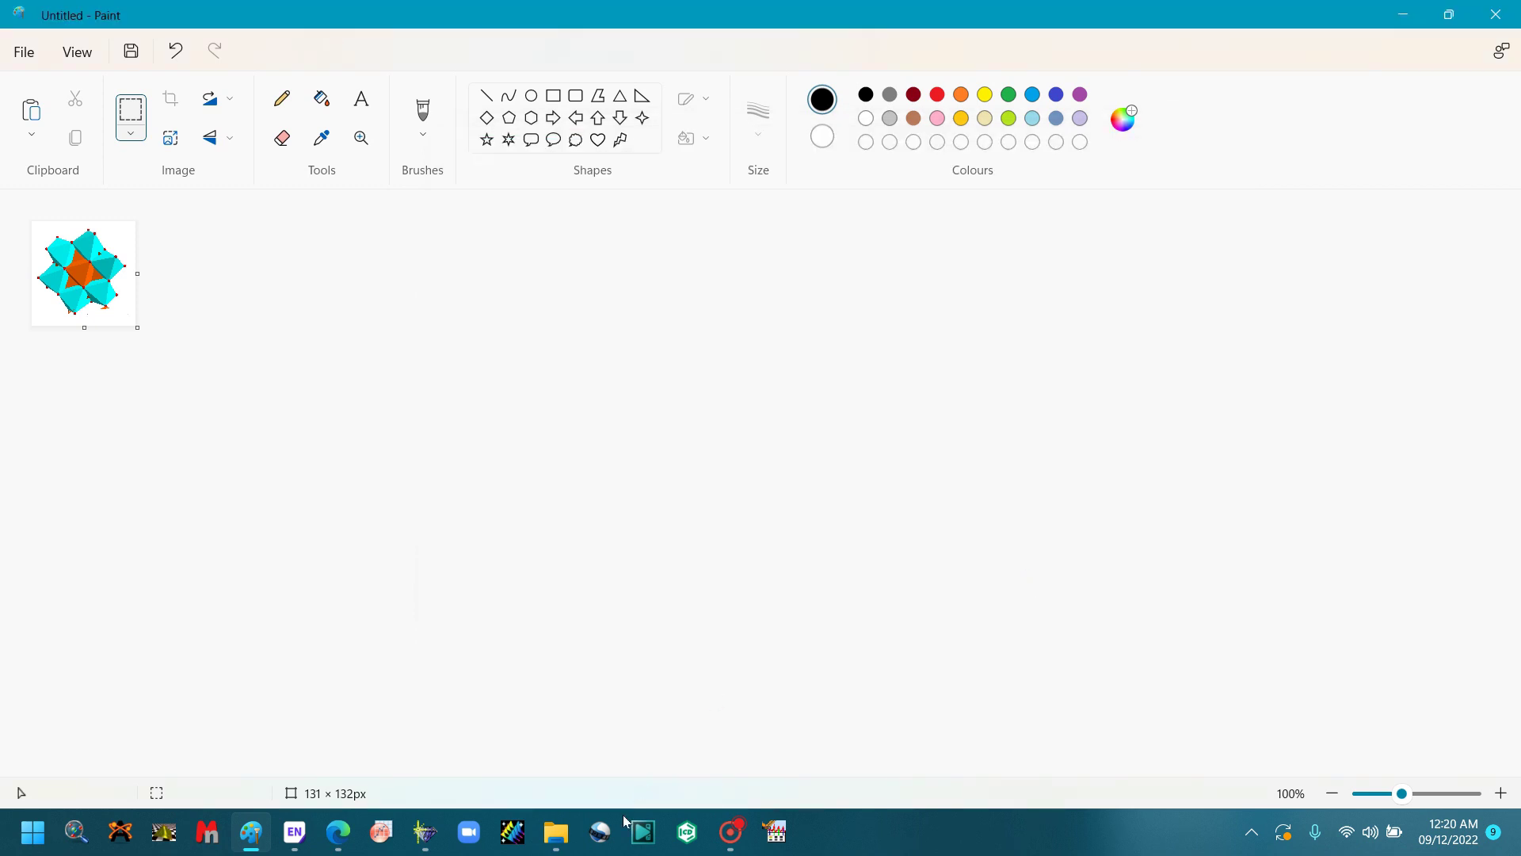
Bring up the folder 1 window and open the saved Structure TIF file.
{"action": "mouse_move", "coordinate": [548, 838]}
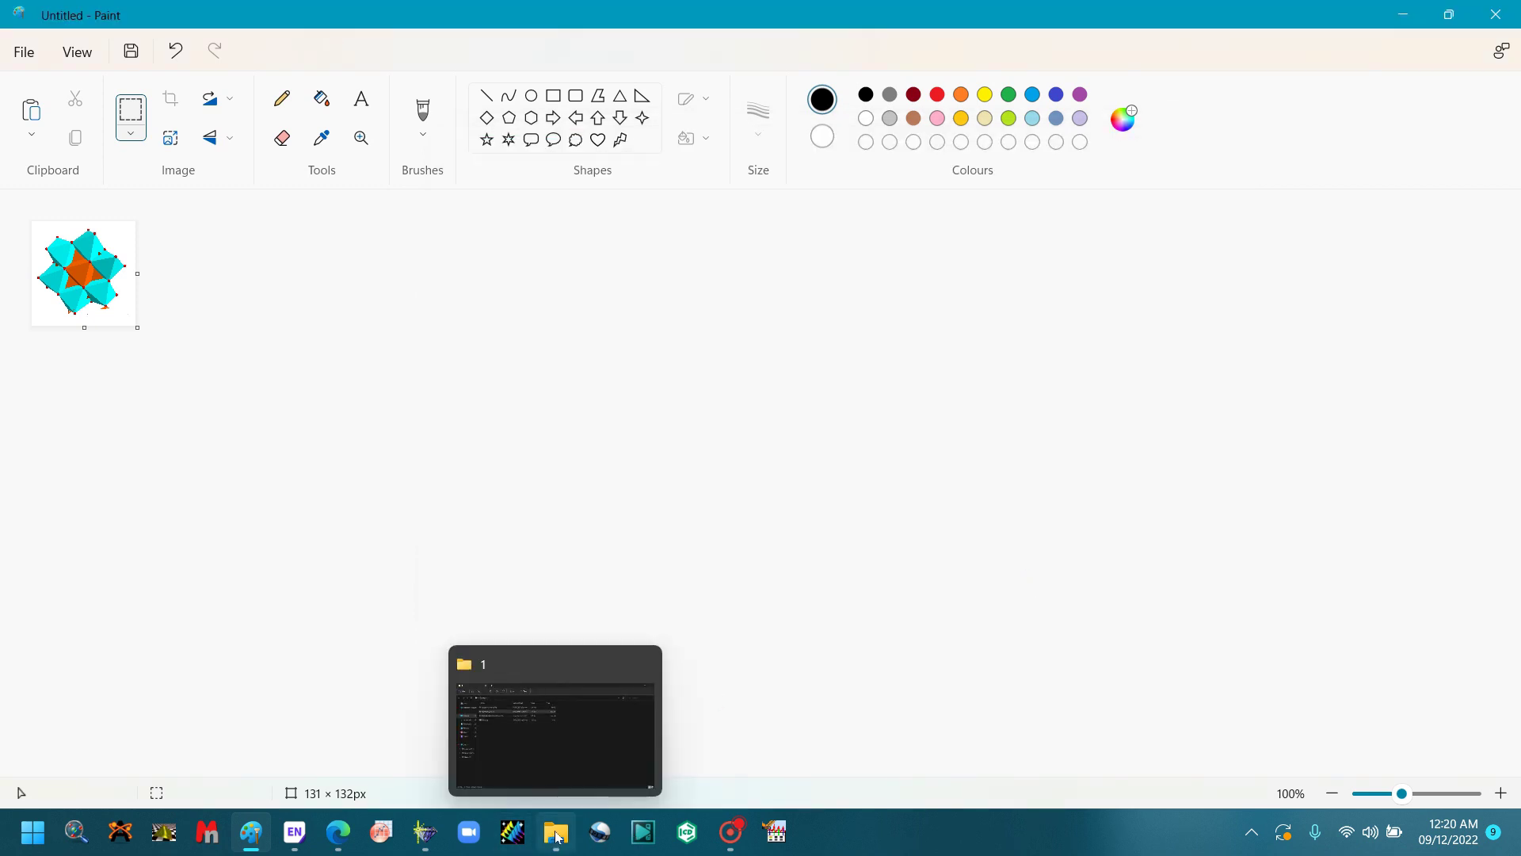
{"action": "left_click", "coordinate": [520, 755]}
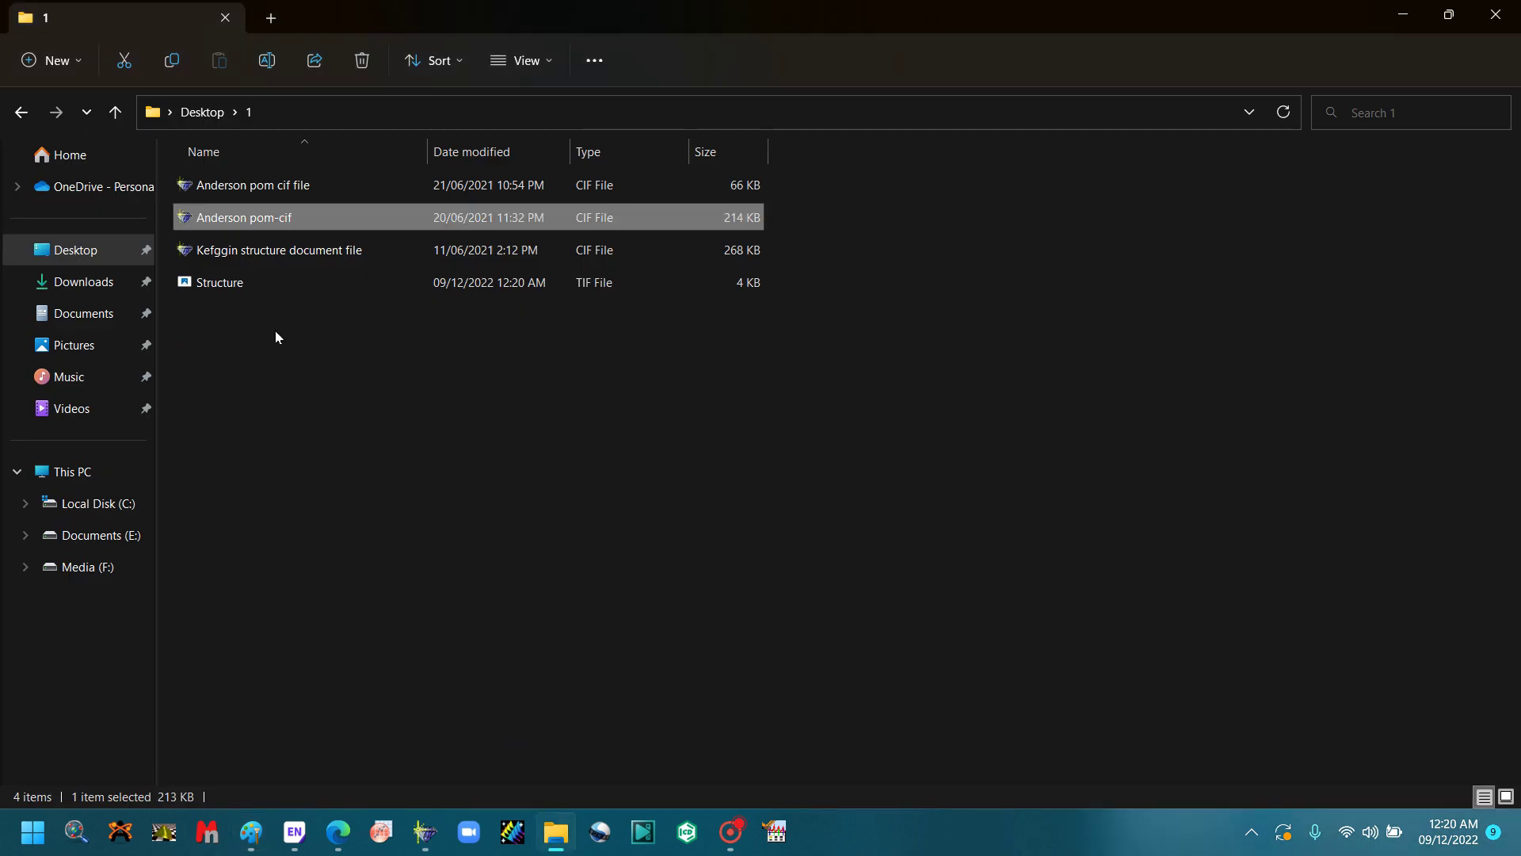
{"action": "double_click", "coordinate": [239, 282]}
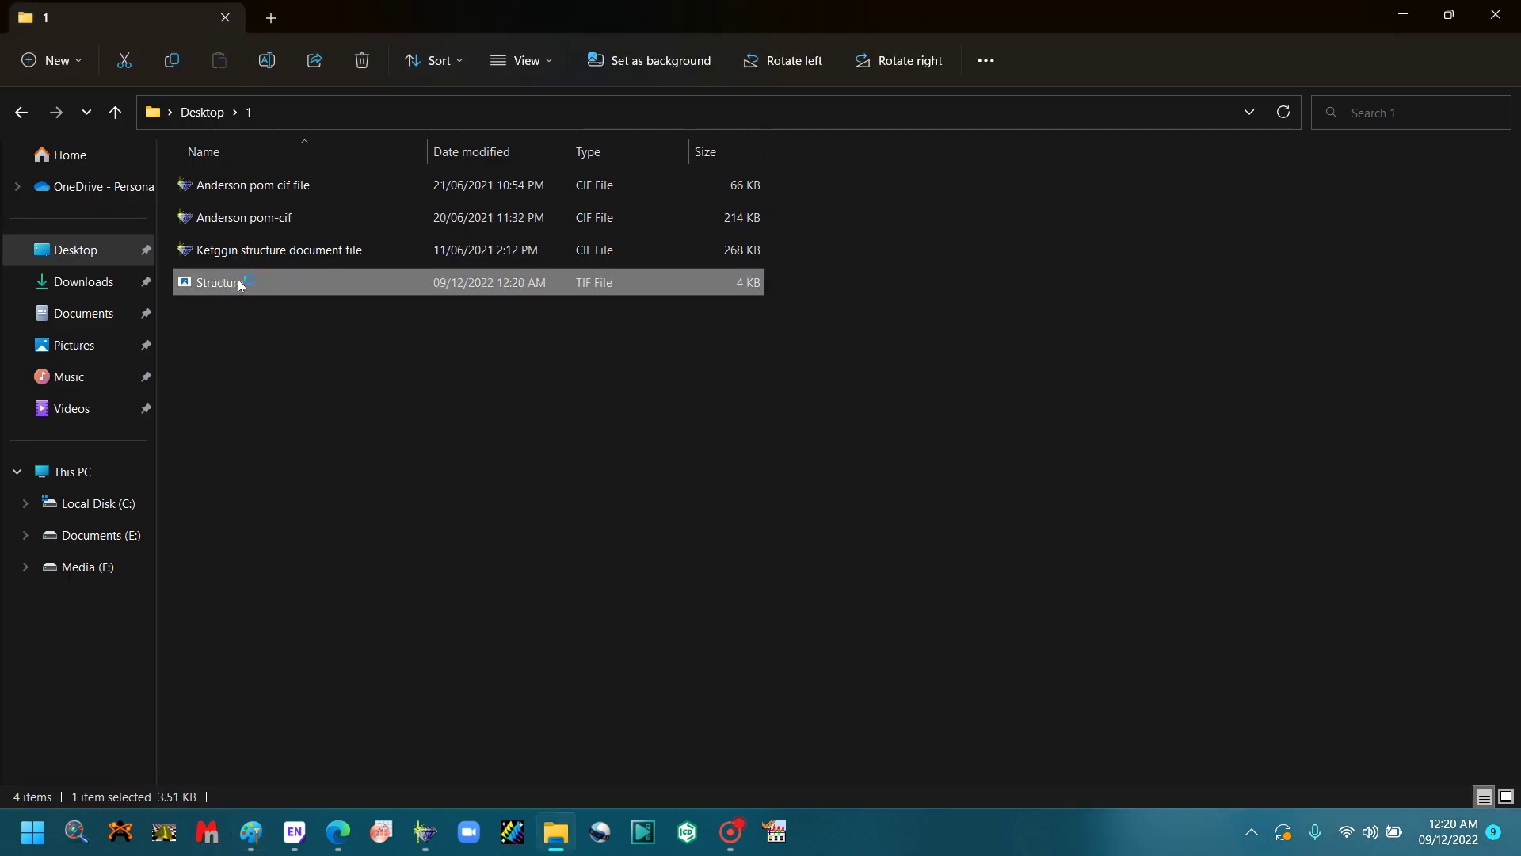